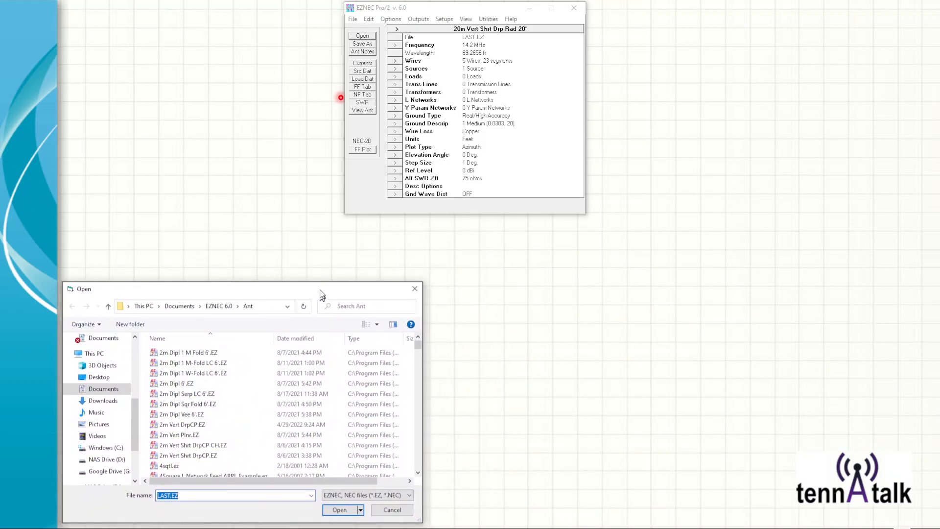
Step: Load the antenna model 20m Dipl 20'.EZ from the Ant folder
{"action": "scroll", "coordinate": [189, 387], "scroll_direction": "down", "scroll_amount": 5}
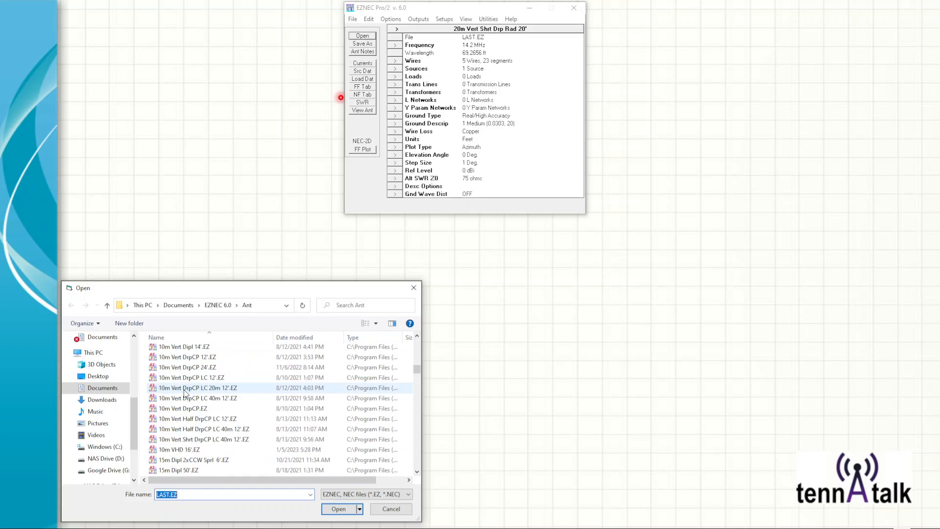
{"action": "scroll", "coordinate": [184, 392], "scroll_direction": "down", "scroll_amount": 5}
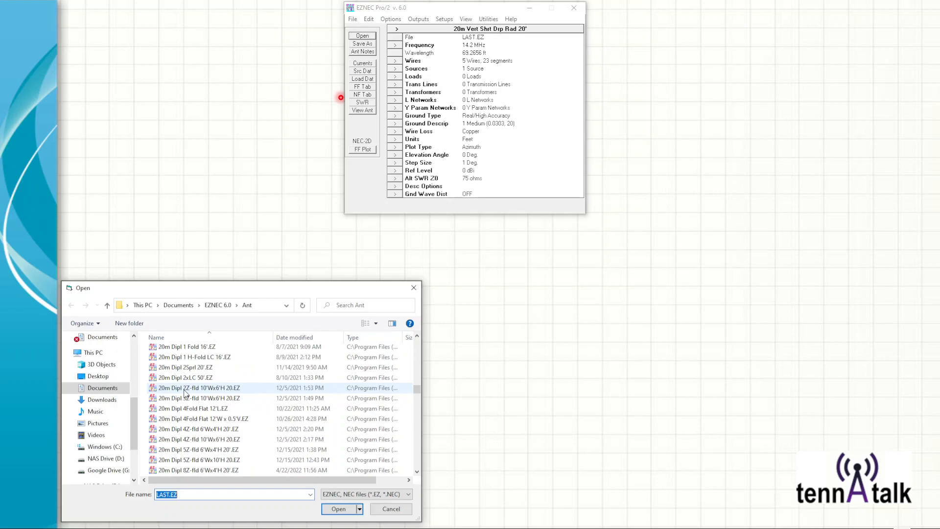
{"action": "scroll", "coordinate": [185, 393], "scroll_direction": "down", "scroll_amount": 4}
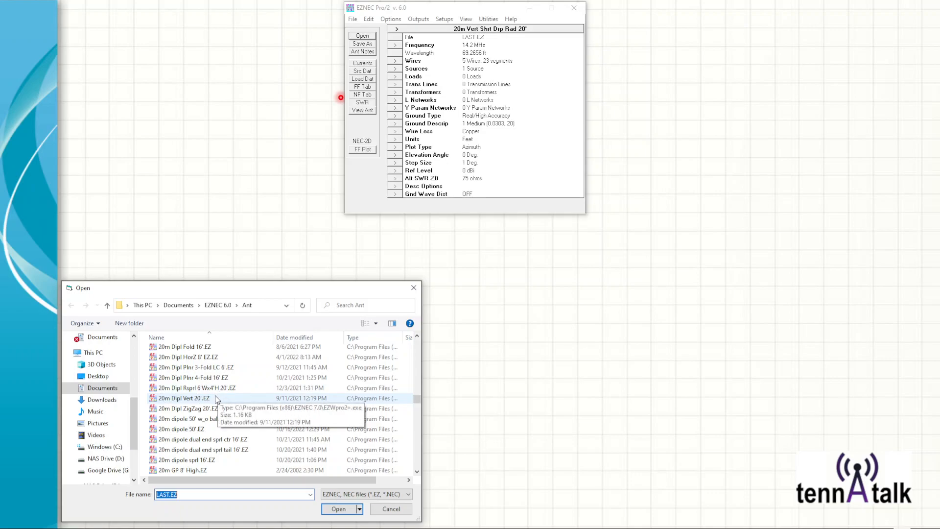
{"action": "scroll", "coordinate": [216, 395], "scroll_direction": "up", "scroll_amount": 3}
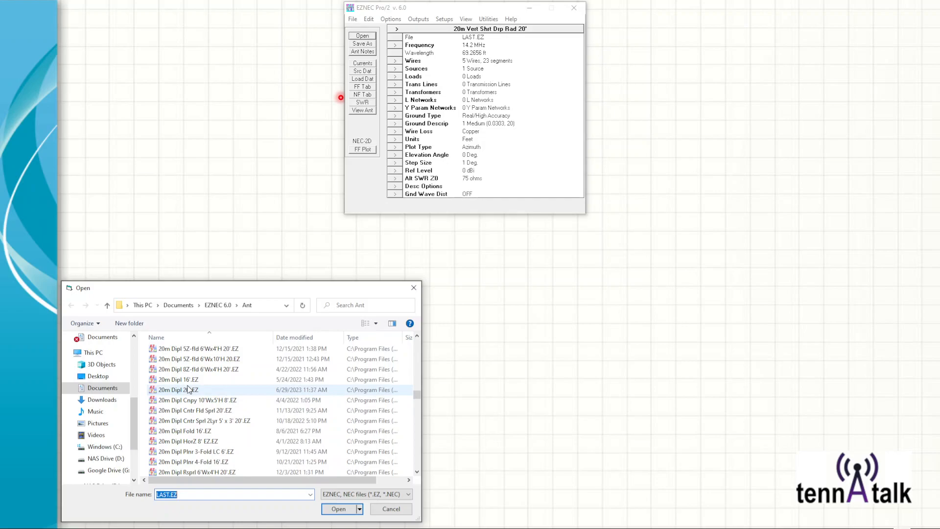
{"action": "double_click", "coordinate": [189, 389]}
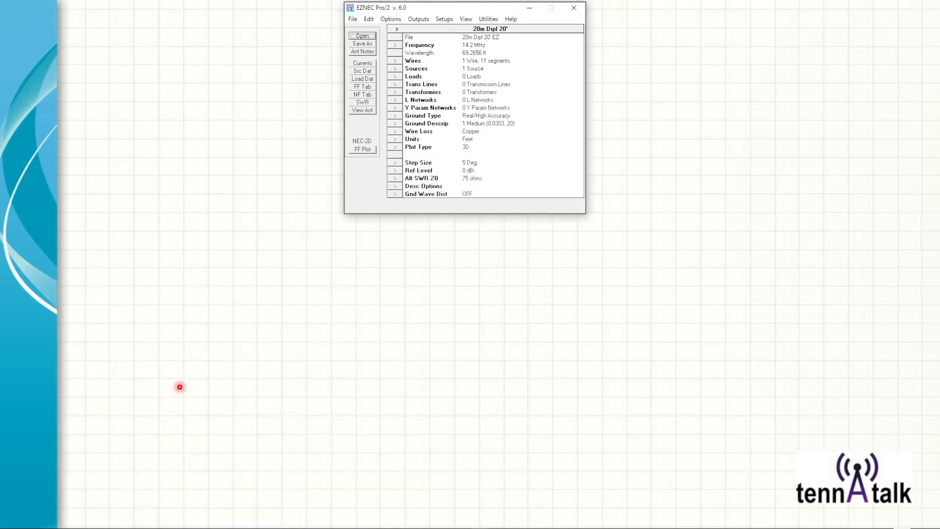
Step: Inspect the model's title and frequency settings, leaving both without changes
{"action": "left_click", "coordinate": [395, 29]}
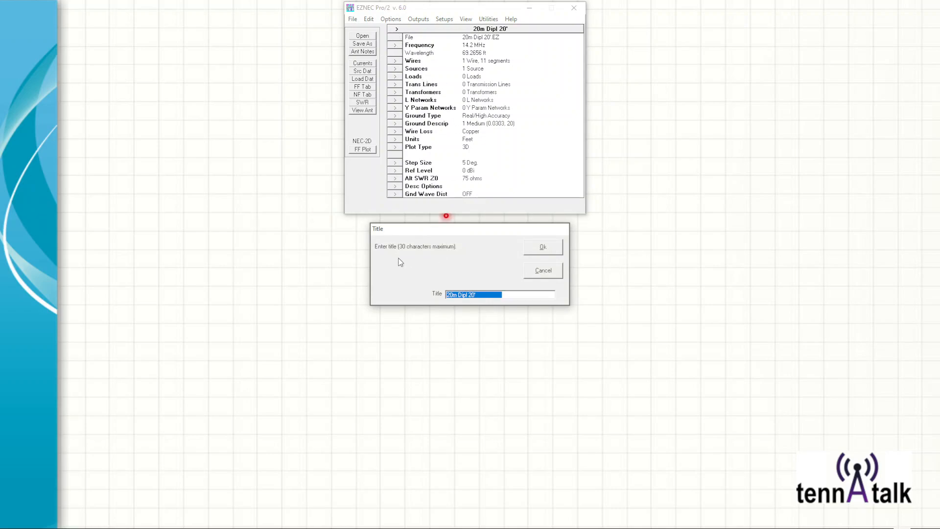
{"action": "left_click", "coordinate": [543, 271]}
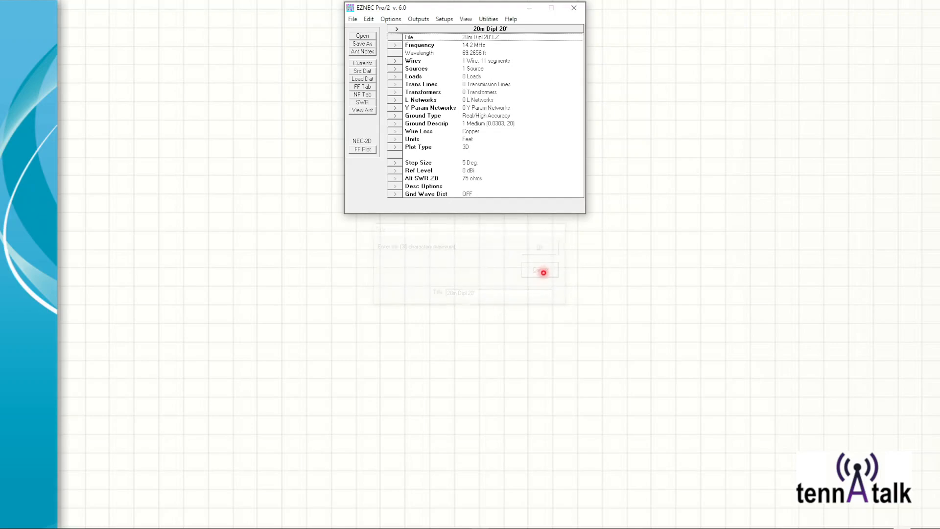
{"action": "left_click", "coordinate": [396, 46]}
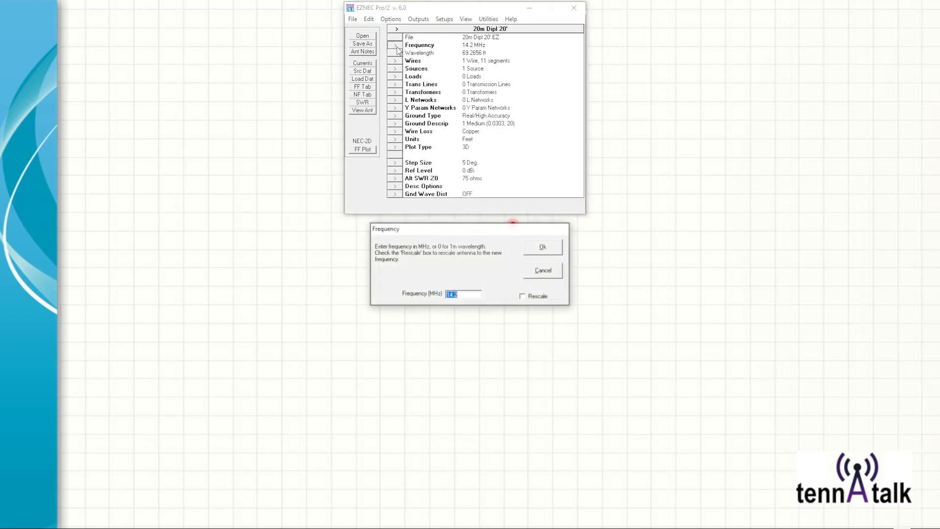
{"action": "left_click", "coordinate": [550, 275]}
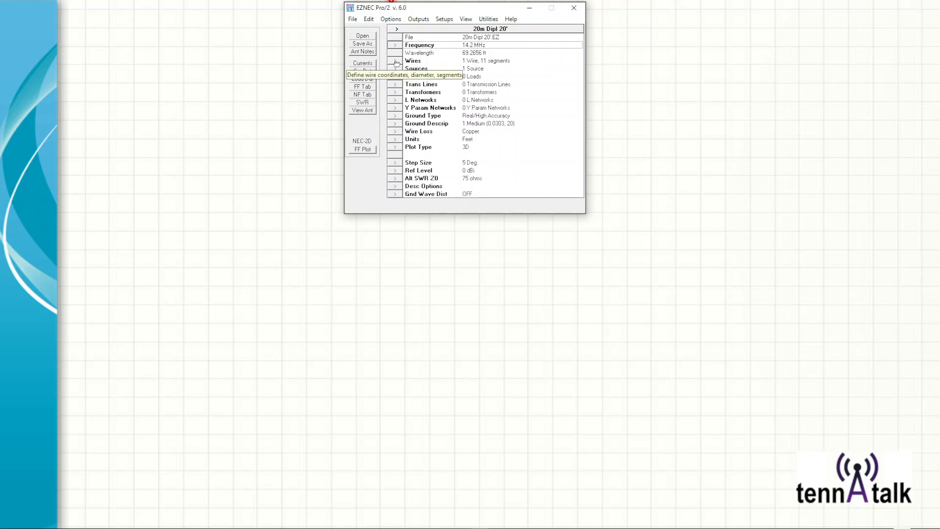
Step: Display the antenna view, rotate the geometry and briefly try centering the antenna image
{"action": "left_click", "coordinate": [362, 111]}
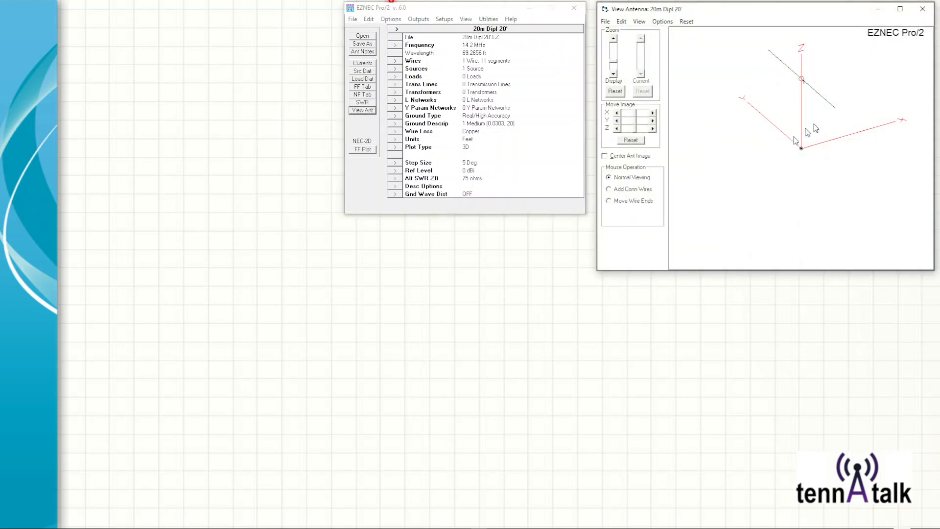
{"action": "mouse_move", "coordinate": [811, 110]}
{"action": "left_mouse_down"}
{"action": "mouse_move", "coordinate": [798, 111]}
{"action": "mouse_move", "coordinate": [799, 129]}
{"action": "mouse_move", "coordinate": [794, 112]}
{"action": "mouse_move", "coordinate": [803, 119]}
{"action": "left_mouse_up"}
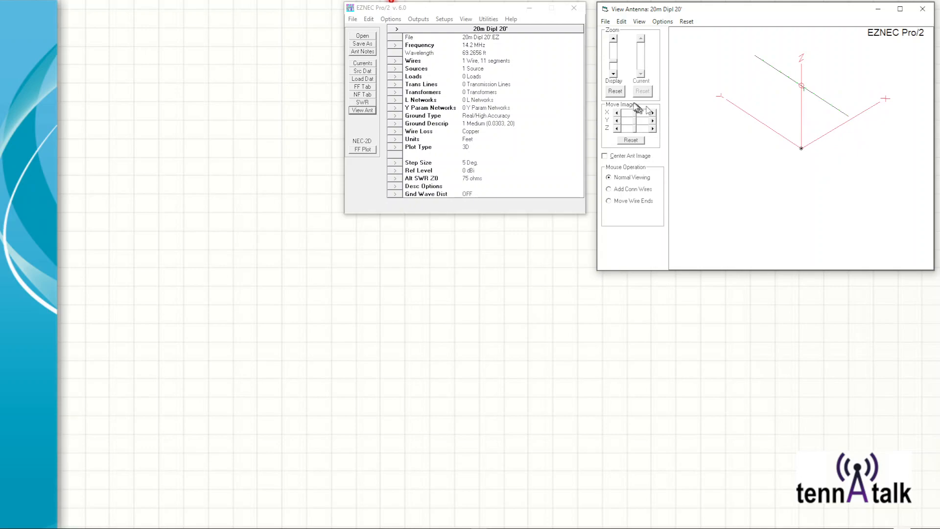
{"action": "left_click", "coordinate": [605, 156]}
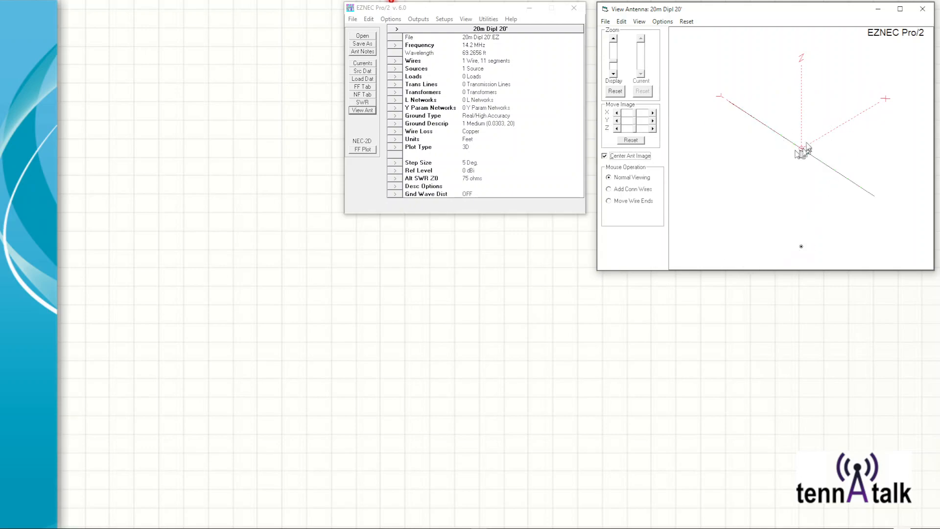
{"action": "left_click", "coordinate": [808, 153]}
{"action": "left_click", "coordinate": [605, 157]}
Step: Zoom the antenna display out slightly, try shifting the image along X, and reset its position
{"action": "left_click_drag", "start_coordinate": [615, 66], "coordinate": [615, 62]}
{"action": "left_click_drag", "start_coordinate": [638, 114], "coordinate": [640, 121]}
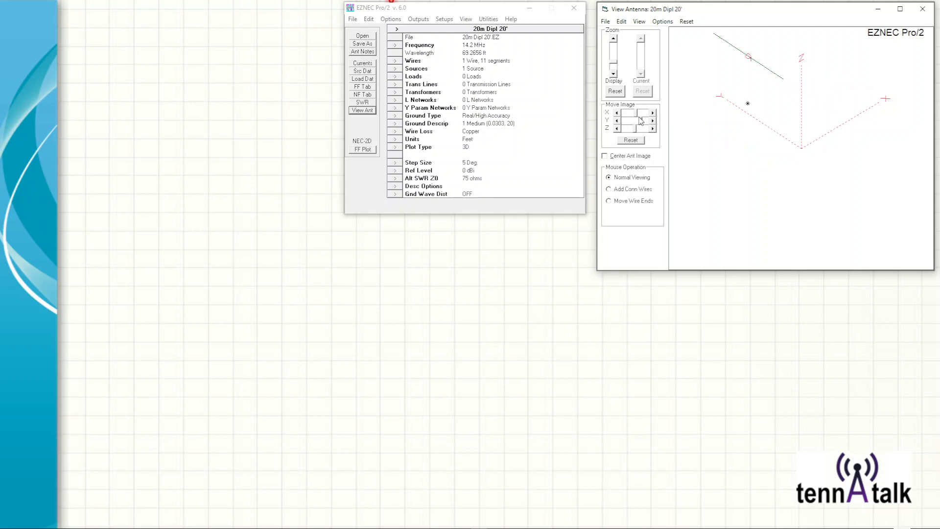
{"action": "left_click", "coordinate": [630, 140]}
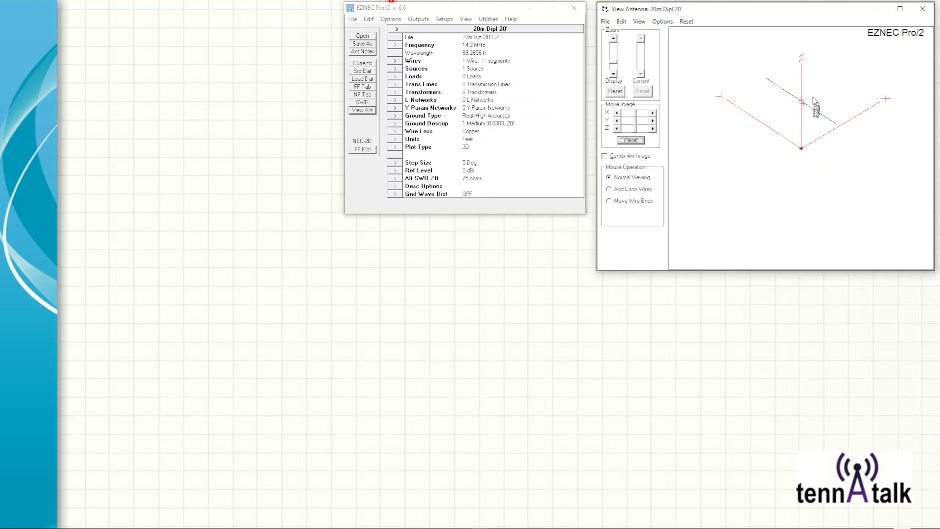
Step: Open the wire definitions and examine the Y and Z end coordinates of wire 1
{"action": "left_click", "coordinate": [397, 61]}
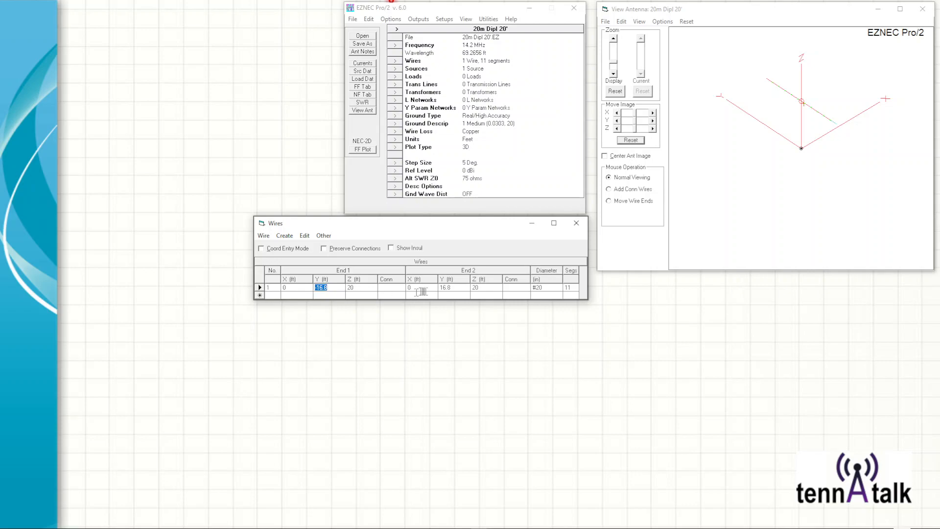
{"action": "left_click", "coordinate": [446, 287]}
{"action": "left_click", "coordinate": [350, 288]}
{"action": "left_click", "coordinate": [492, 287]}
Step: Show the source definitions beneath the wires table and compare the source position with wire 1's segment count and the antenna view
{"action": "left_click", "coordinate": [396, 70]}
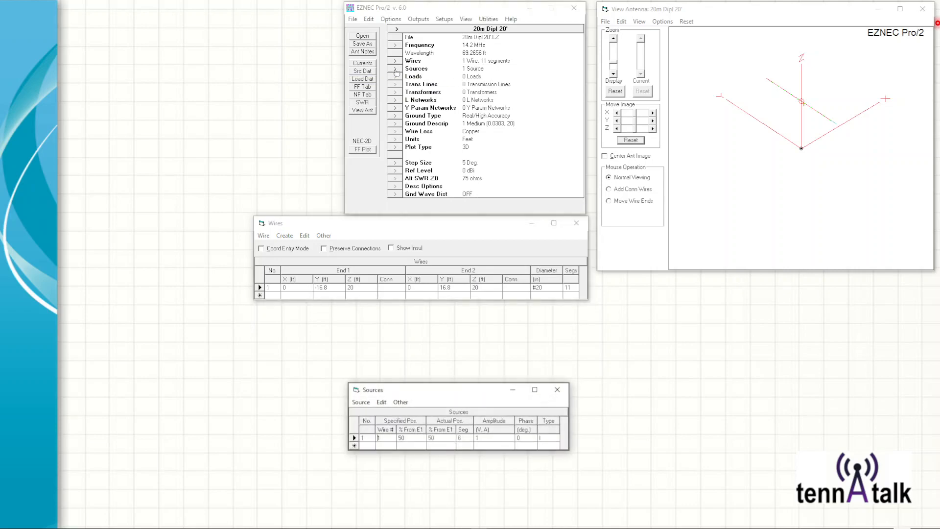
{"action": "left_click_drag", "start_coordinate": [422, 395], "coordinate": [405, 338]}
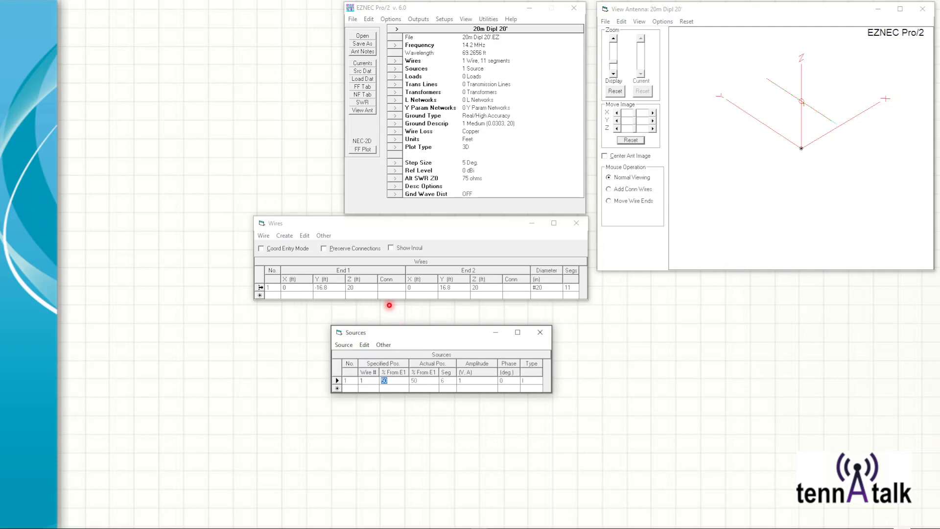
{"action": "left_click", "coordinate": [260, 288]}
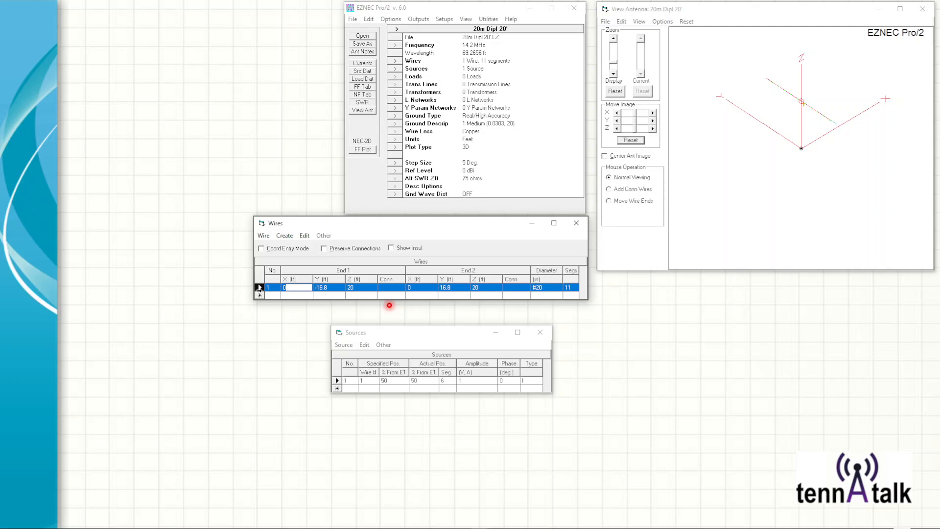
{"action": "left_click", "coordinate": [569, 287]}
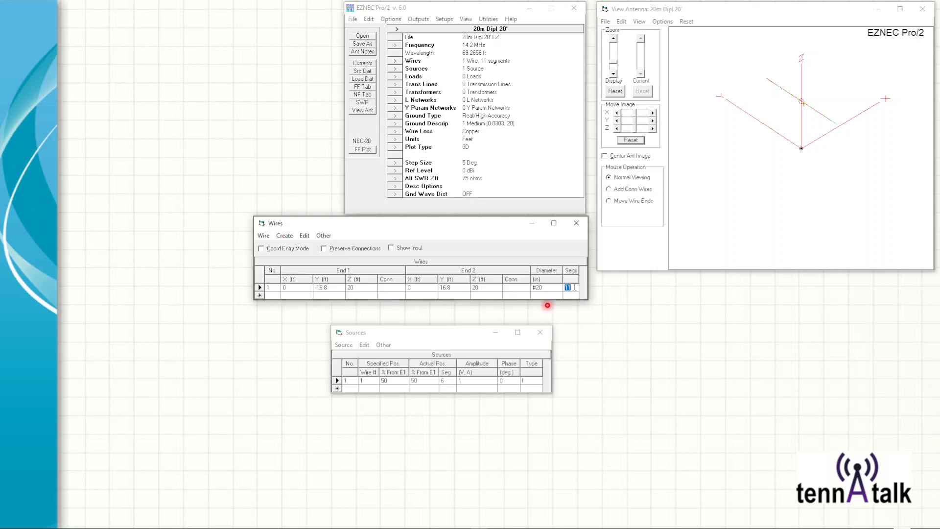
{"action": "left_click", "coordinate": [394, 380]}
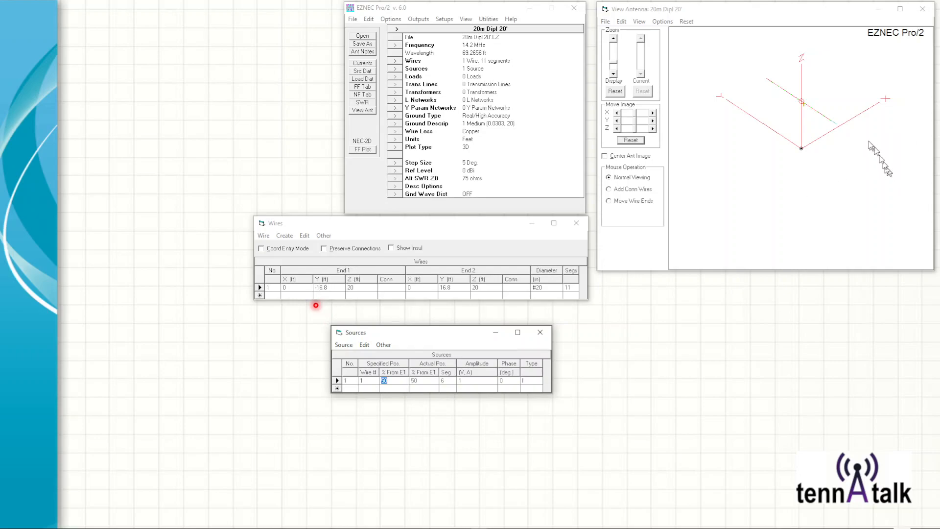
{"action": "left_click", "coordinate": [808, 107]}
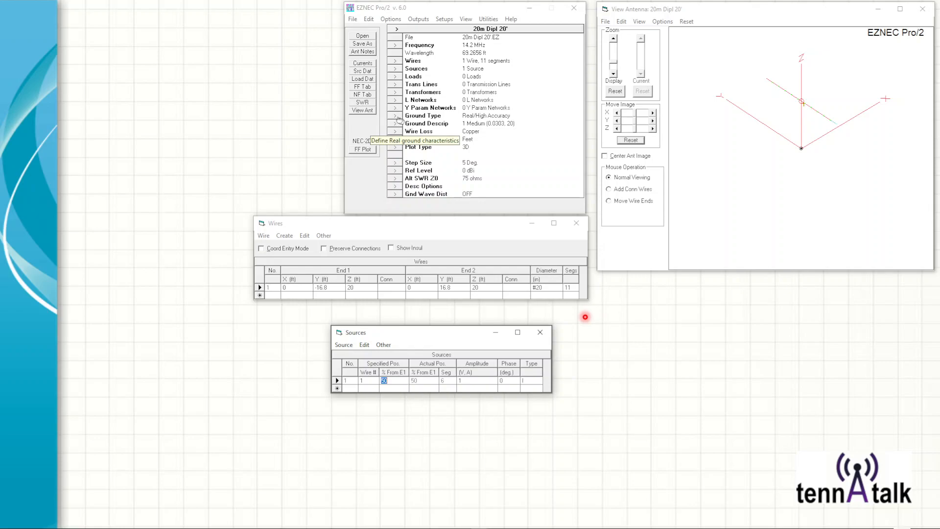
Step: Run an SWR sweep from 3 to 30 MHz in 0.1 MHz steps and make SimSmith always reload LastZ.txt
{"action": "left_click", "coordinate": [369, 104]}
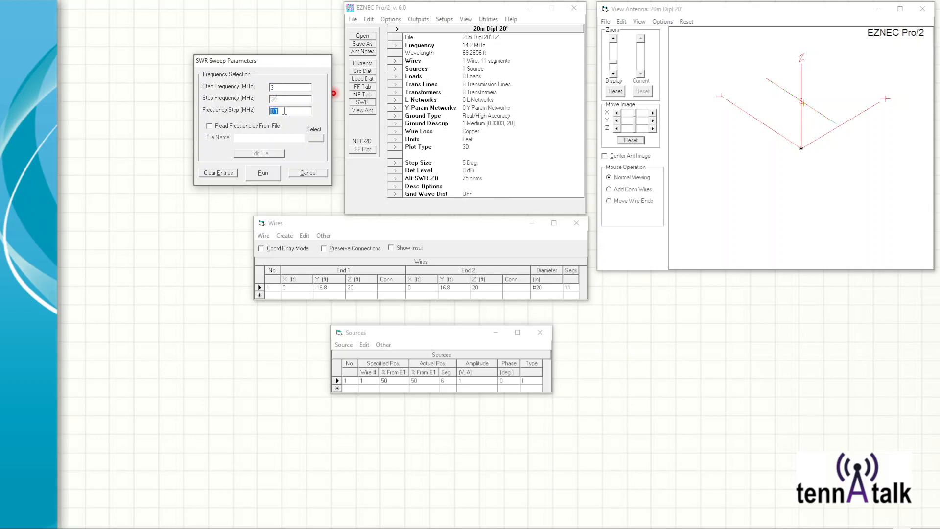
{"action": "left_click", "coordinate": [265, 173]}
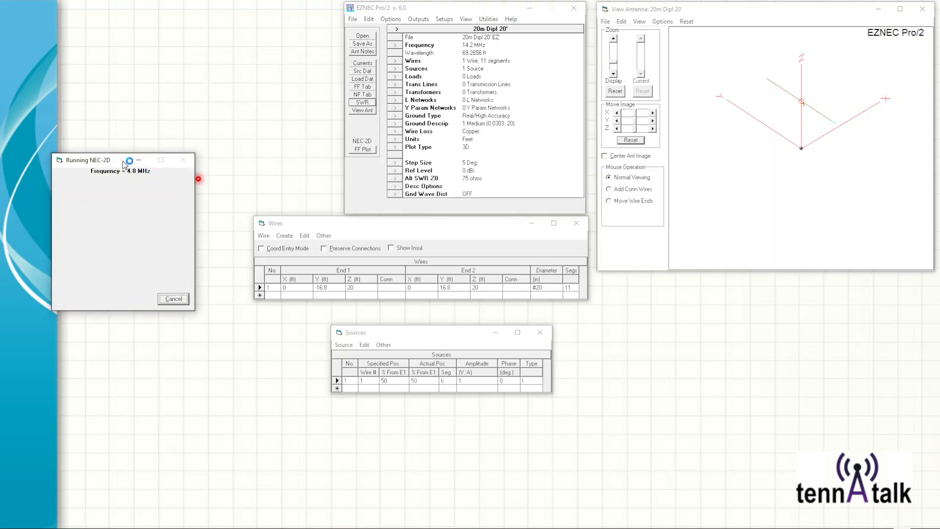
{"action": "left_click_drag", "start_coordinate": [123, 164], "coordinate": [172, 183]}
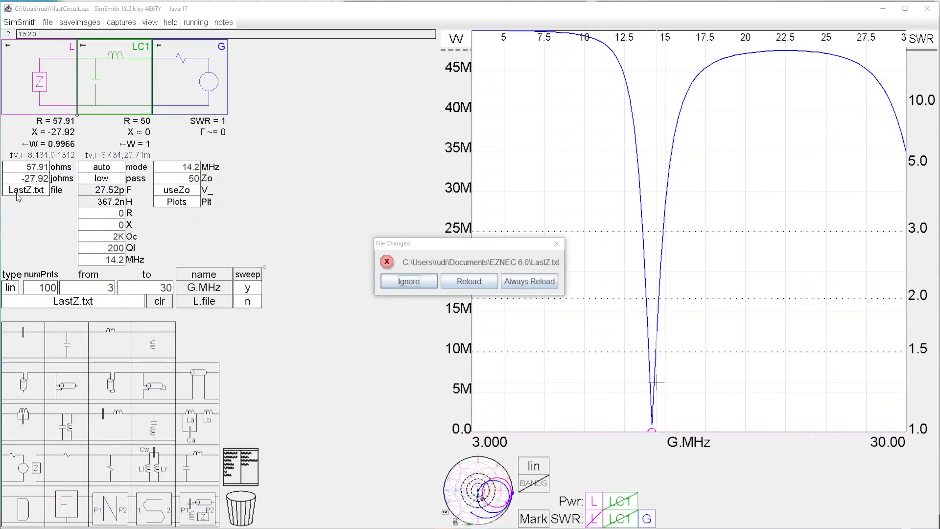
{"action": "left_click", "coordinate": [531, 283]}
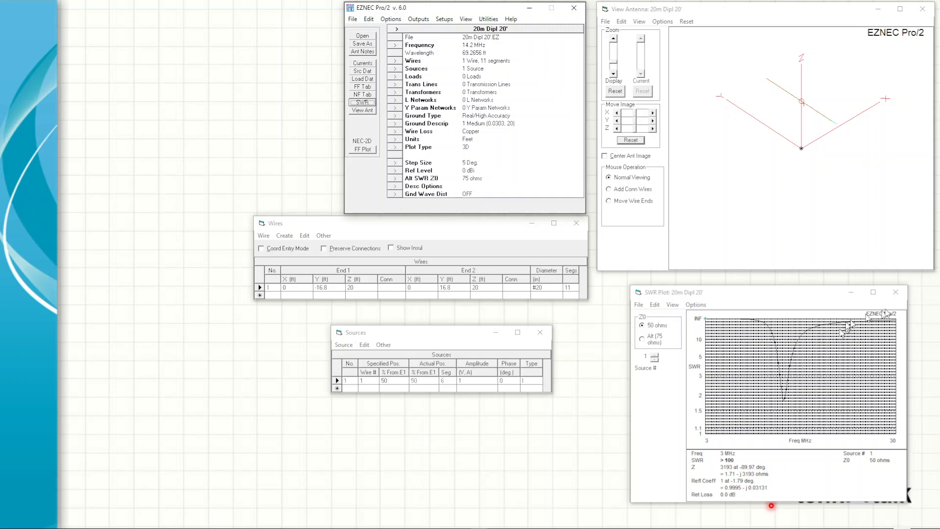
Step: Enlarge the SWR plot, read the values at the curve's minimum, and restore the plot window
{"action": "left_click", "coordinate": [874, 292]}
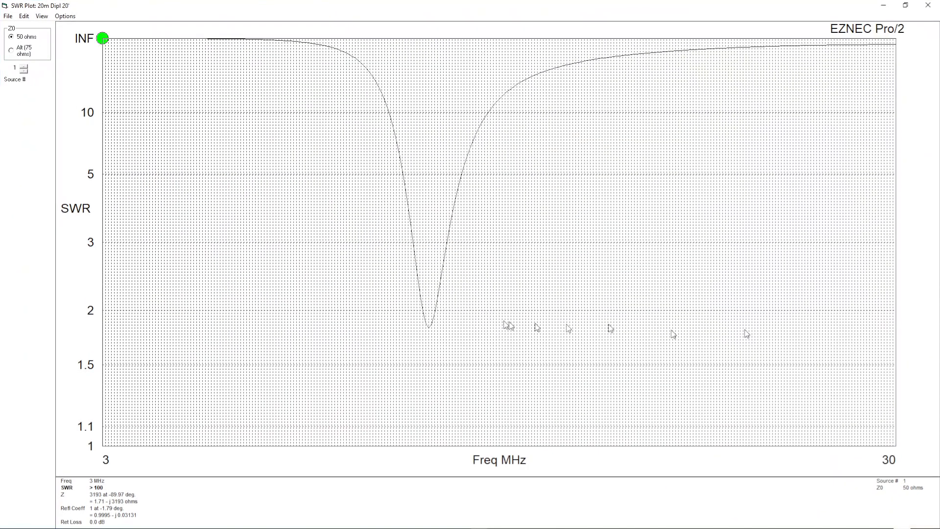
{"action": "left_click", "coordinate": [429, 328]}
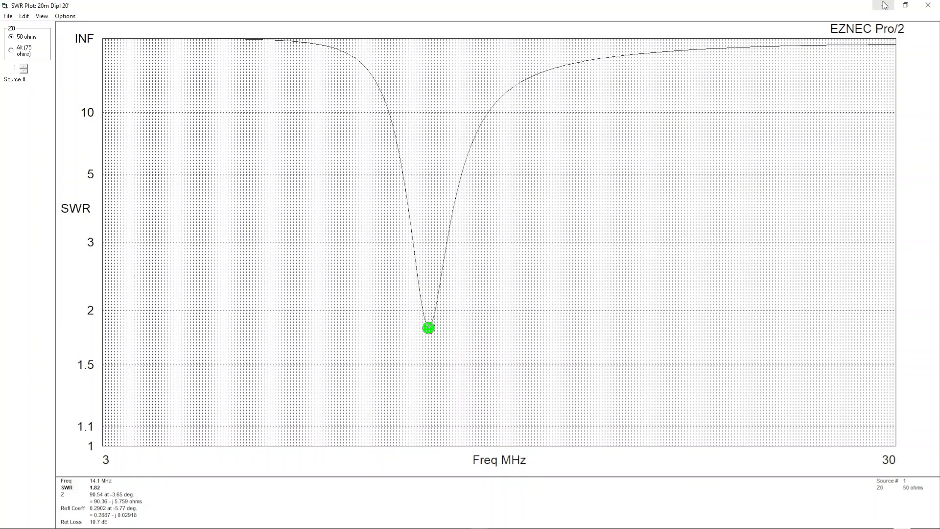
{"action": "left_click", "coordinate": [906, 5]}
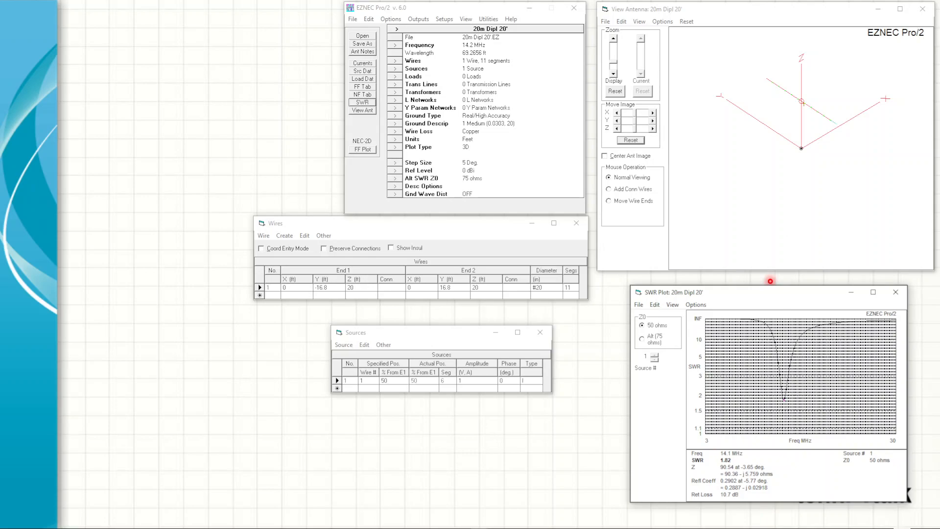
Step: Switch to SimSmith, enlarge the Smith chart to read a point near the inner SWR circle, and return to the SWR plot
{"action": "key", "text": "alt+Tab"}
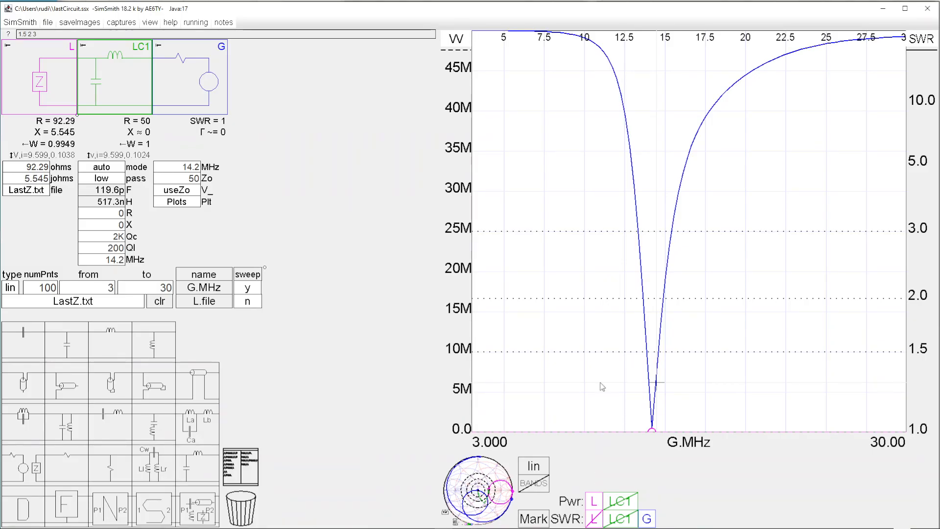
{"action": "left_click", "coordinate": [466, 470]}
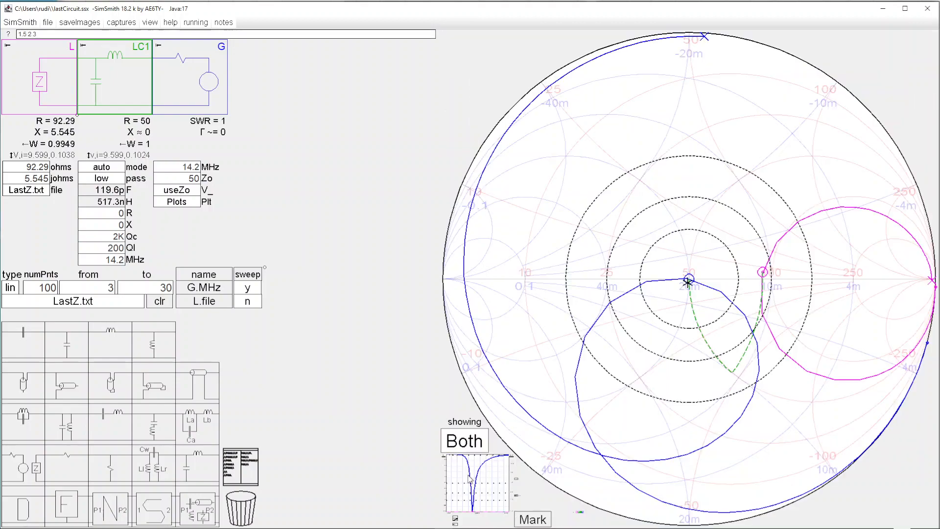
{"action": "left_click", "coordinate": [640, 288]}
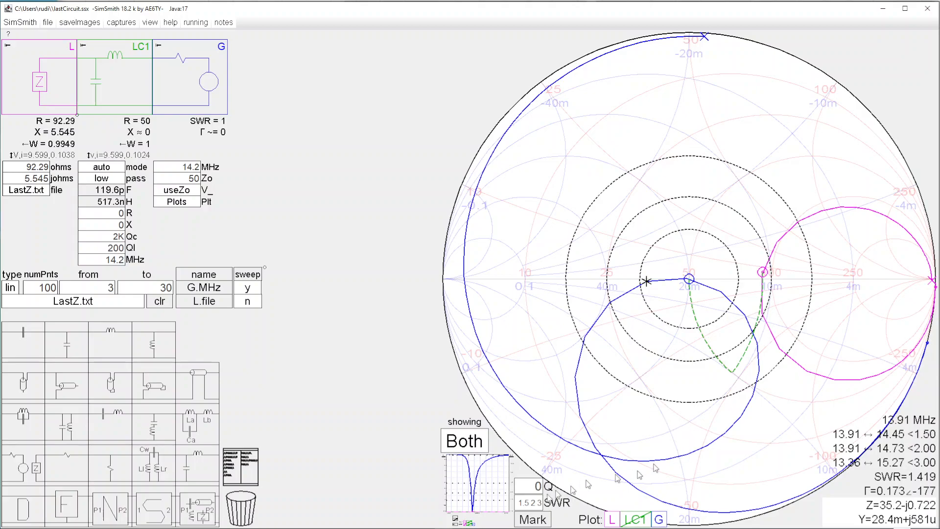
{"action": "left_click", "coordinate": [476, 504]}
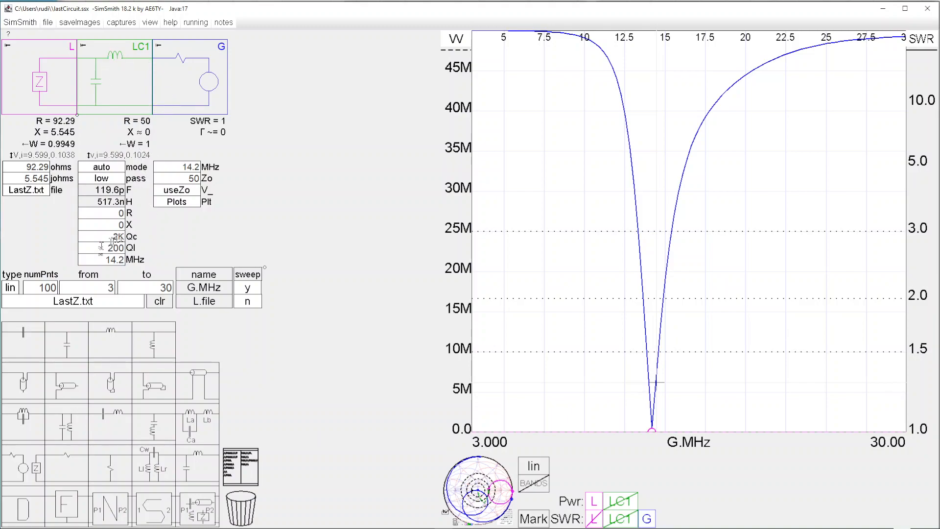
Step: Compare the generator frequency with the frequency set for the LC1 matching network
{"action": "left_click", "coordinate": [164, 170]}
{"action": "left_click_drag", "start_coordinate": [165, 170], "coordinate": [200, 169]}
{"action": "left_click_drag", "start_coordinate": [96, 256], "coordinate": [126, 256]}
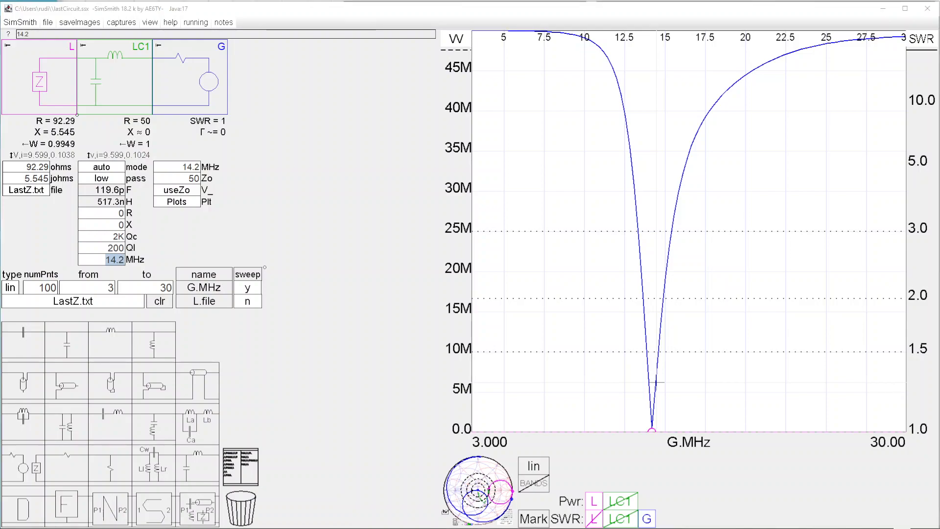
Step: Switch back to EZNEC and calculate the dipole's 3D far-field plot
{"action": "key", "text": "alt+Tab"}
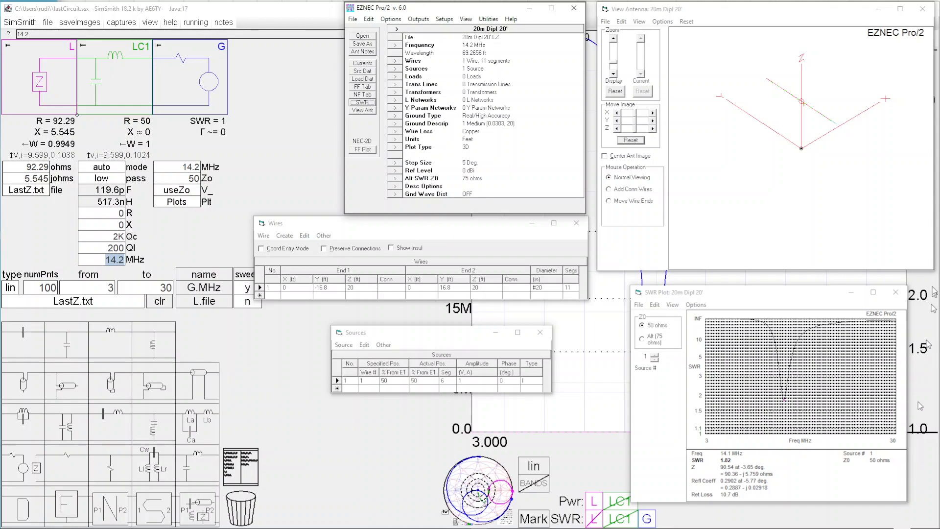
{"action": "left_click", "coordinate": [374, 148]}
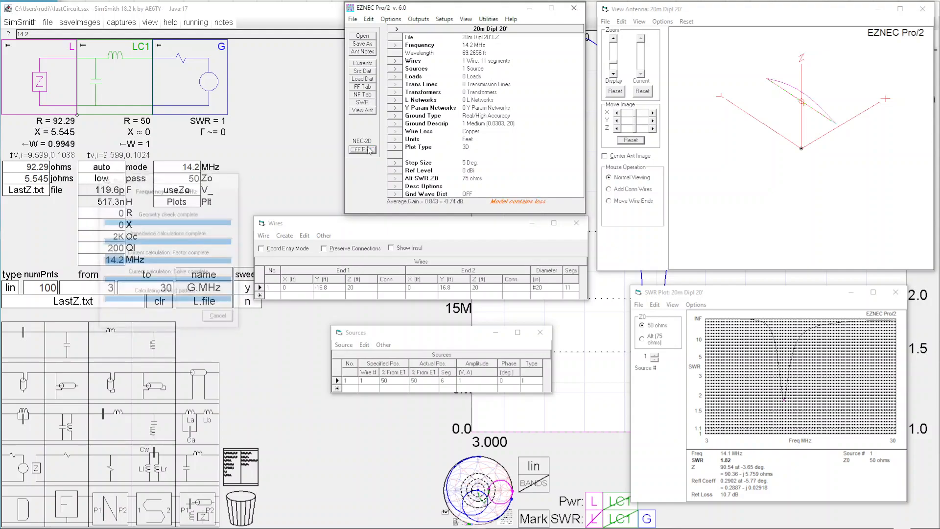
Step: Rotate the 3D far-field plot to examine the dipole's radiation pattern from another angle
{"action": "left_click_drag", "start_coordinate": [115, 104], "coordinate": [40, 89]}
{"action": "left_click_drag", "start_coordinate": [118, 98], "coordinate": [244, 126]}
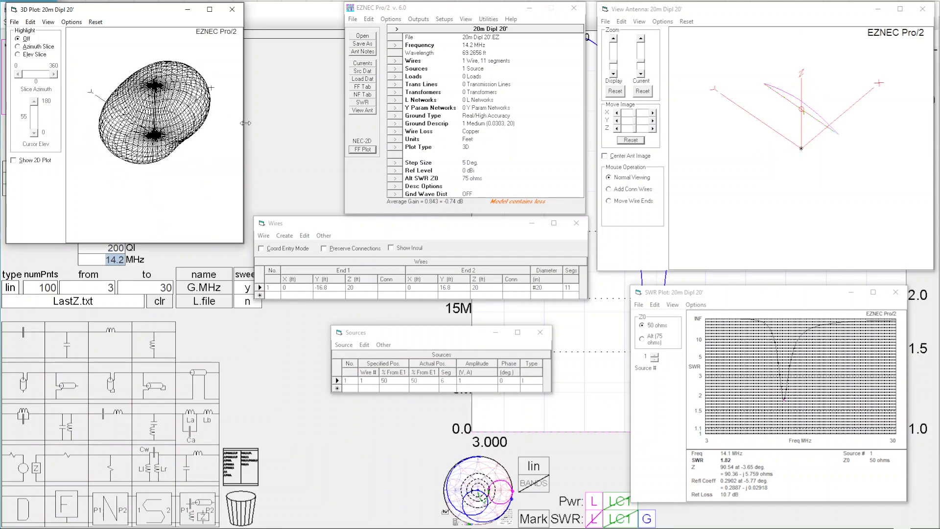
Step: Set the plot type to Elevation and calculate the dipole's 2D far-field plot
{"action": "left_click", "coordinate": [404, 154]}
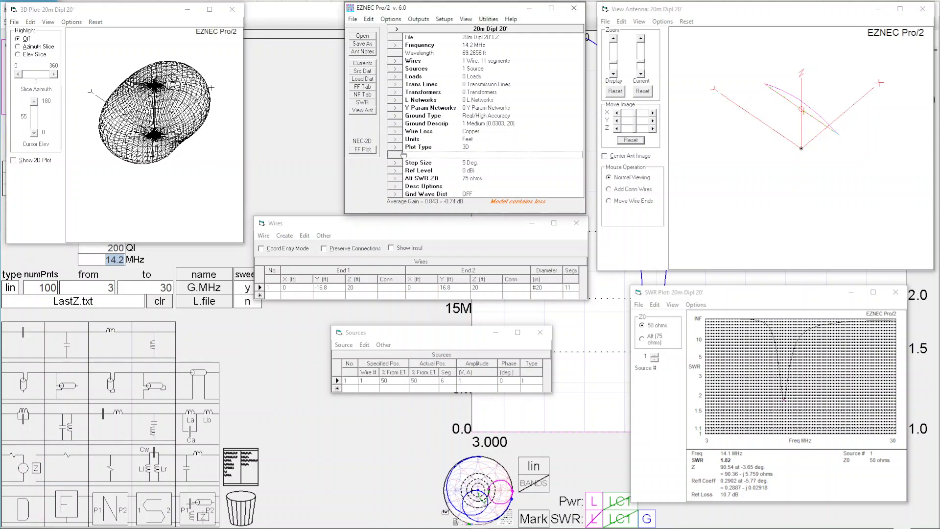
{"action": "left_click", "coordinate": [400, 147]}
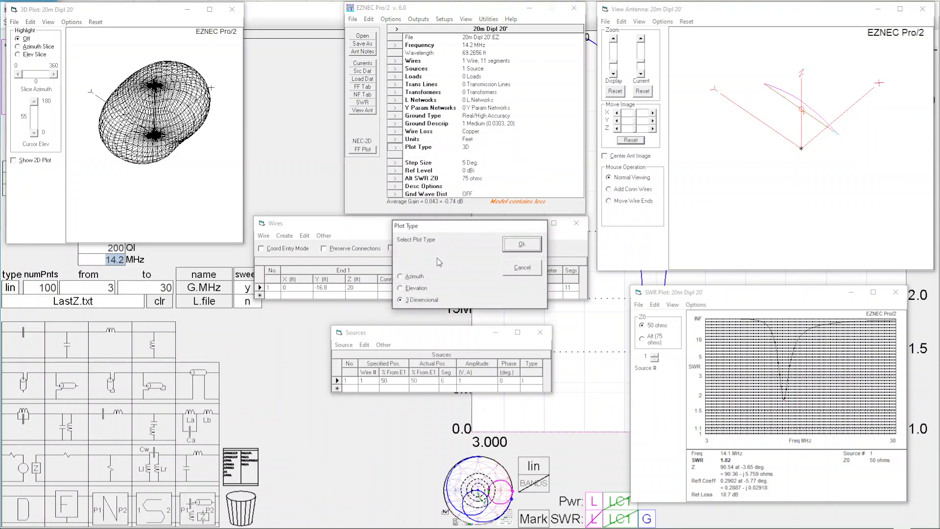
{"action": "left_click", "coordinate": [412, 289]}
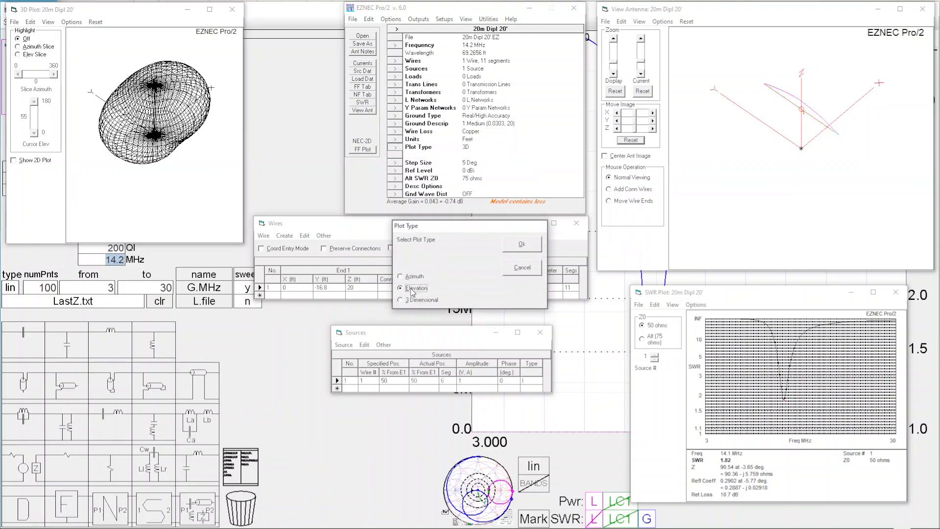
{"action": "left_click", "coordinate": [522, 244]}
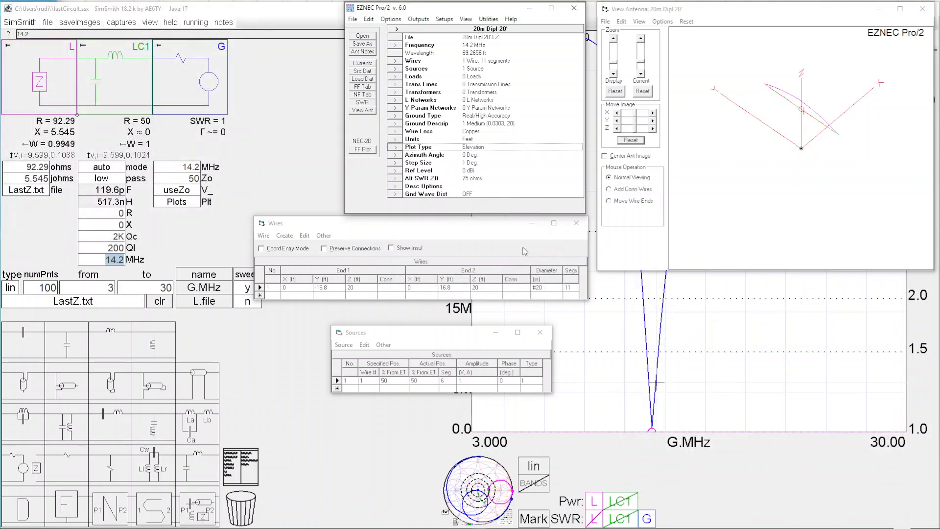
{"action": "left_click", "coordinate": [368, 150]}
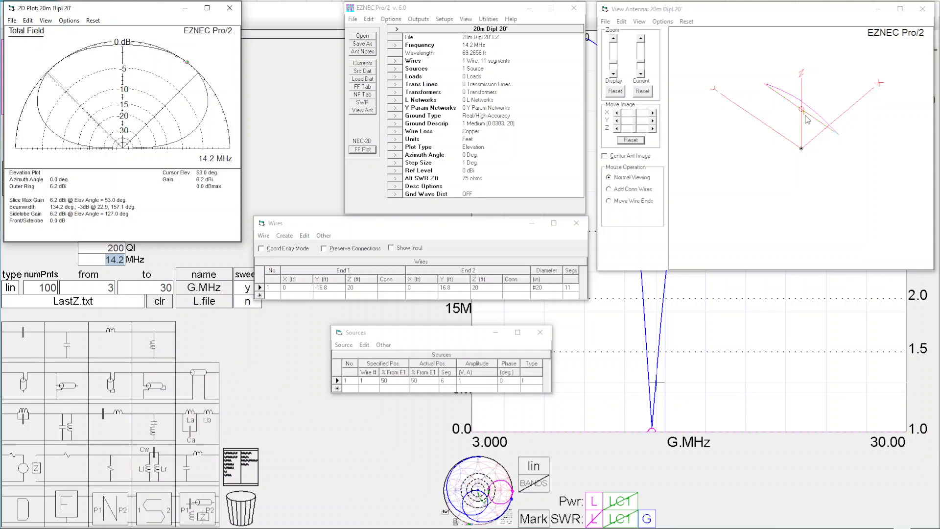
Step: Open the antenna file 20m OCFD 16'.EZ without saving the changes to the current dipole description
{"action": "left_click", "coordinate": [363, 37]}
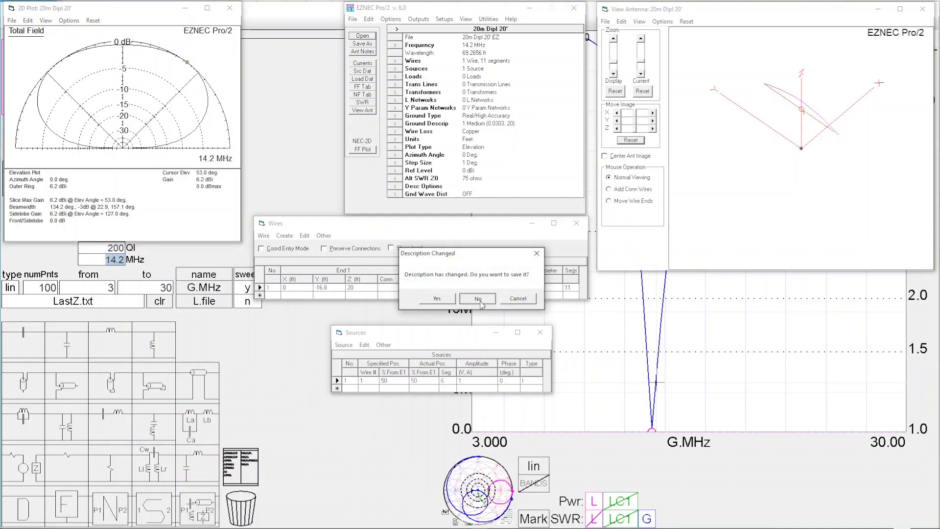
{"action": "left_click", "coordinate": [479, 299]}
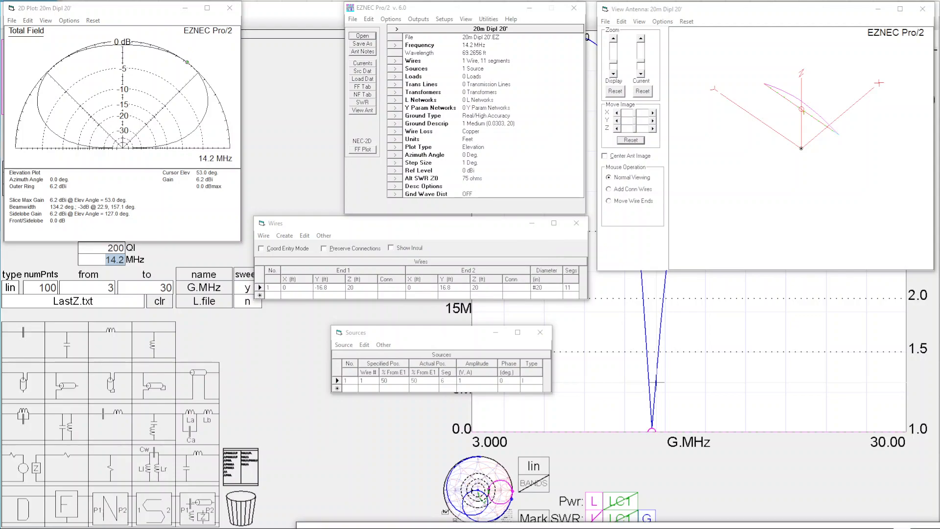
{"action": "left_click_drag", "start_coordinate": [588, 298], "coordinate": [287, 291]}
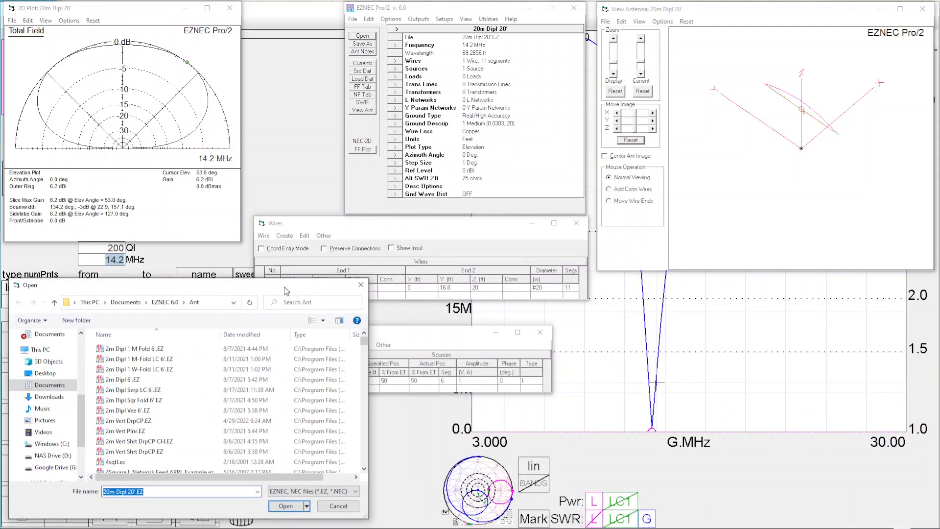
{"action": "scroll", "coordinate": [199, 431], "scroll_direction": "down", "scroll_amount": 10}
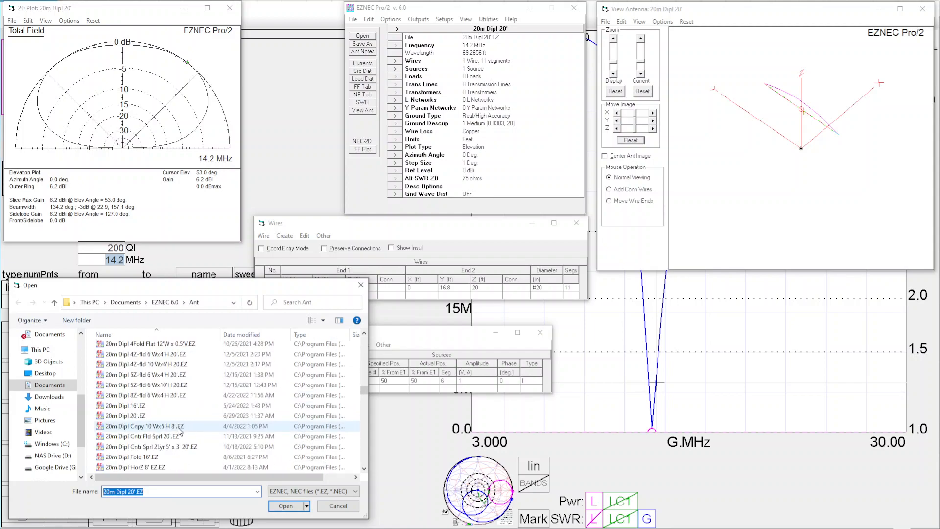
{"action": "scroll", "coordinate": [180, 430], "scroll_direction": "down", "scroll_amount": 5}
{"action": "scroll", "coordinate": [177, 427], "scroll_direction": "down", "scroll_amount": 3}
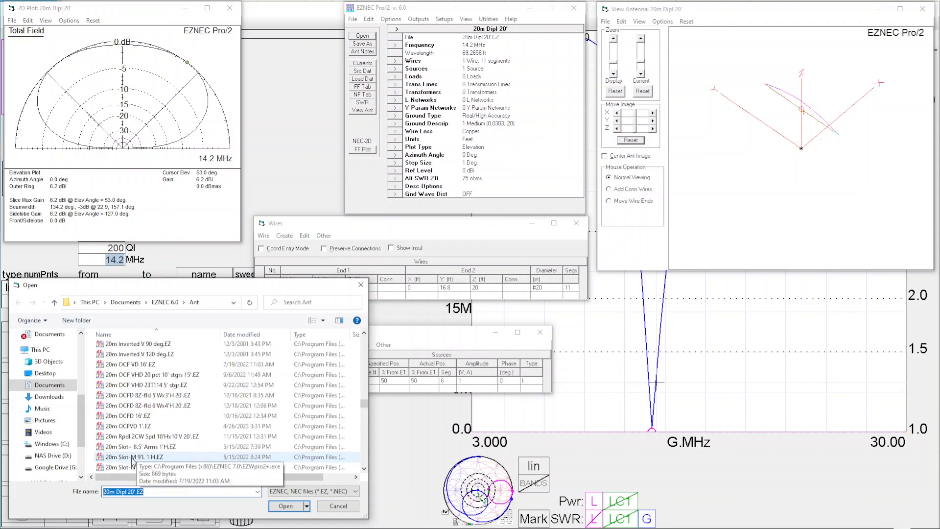
{"action": "left_click", "coordinate": [130, 416]}
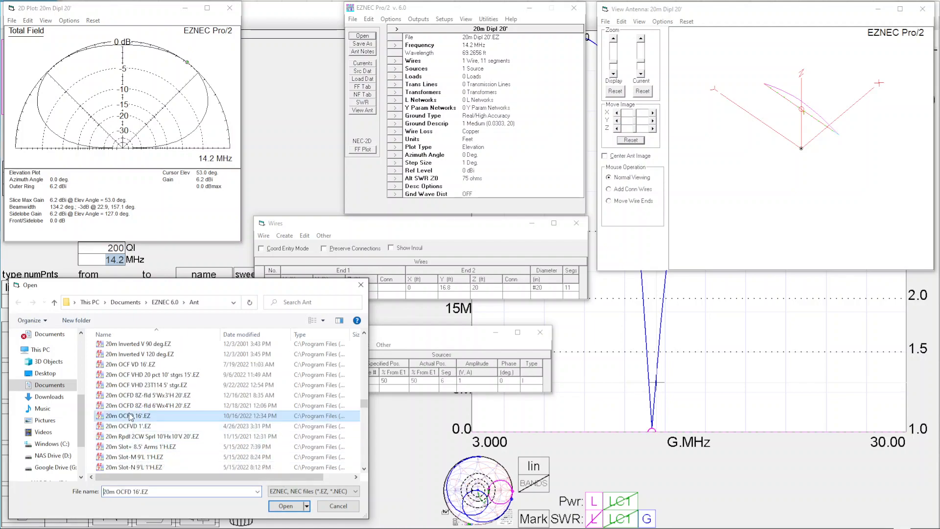
{"action": "left_click", "coordinate": [286, 507]}
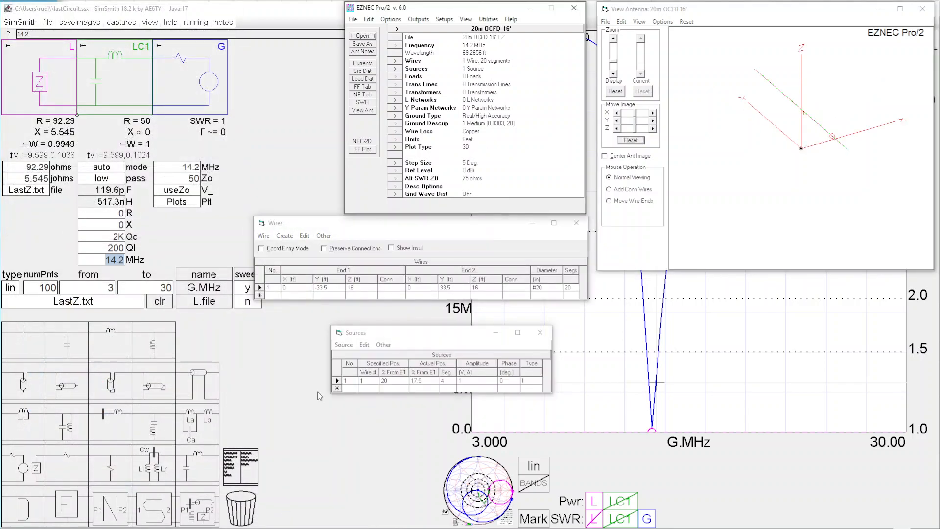
Step: Review the OCFD antenna's frequency setting and its wire's segments, height and end coordinates
{"action": "double_click", "coordinate": [476, 49]}
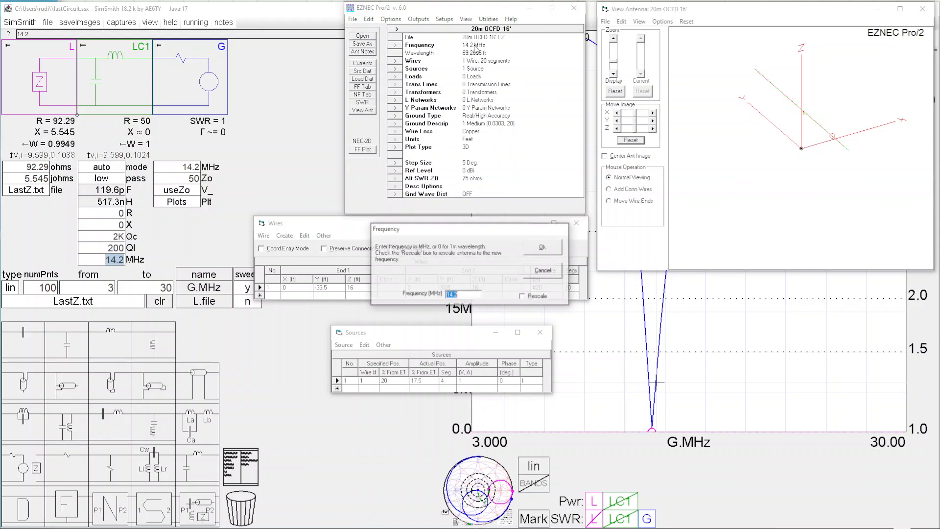
{"action": "left_click", "coordinate": [555, 250]}
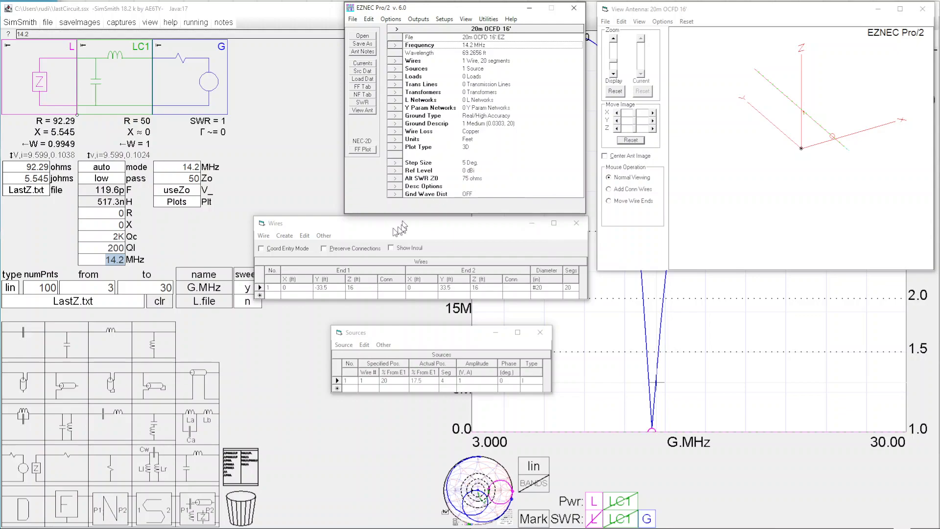
{"action": "left_click", "coordinate": [567, 288]}
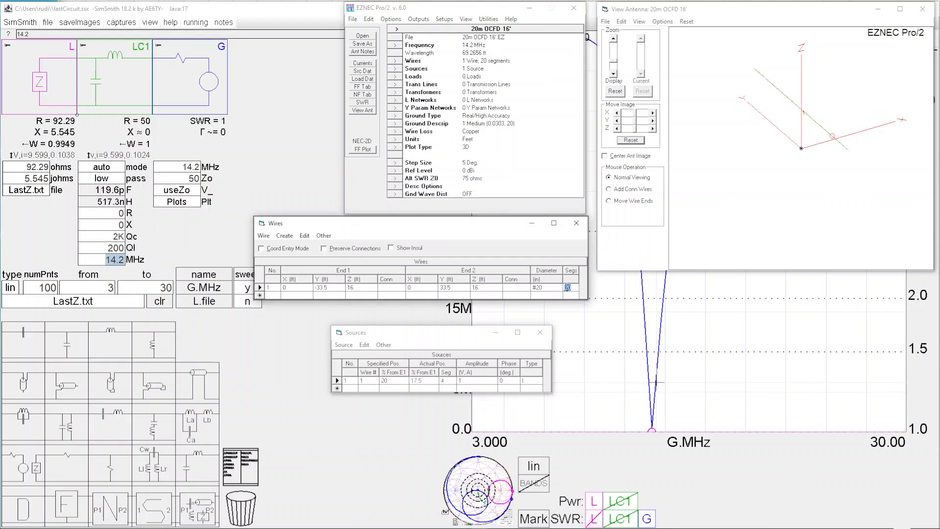
{"action": "left_click", "coordinate": [352, 287]}
{"action": "left_click", "coordinate": [322, 288]}
{"action": "left_click", "coordinate": [445, 288]}
{"action": "left_click", "coordinate": [261, 288]}
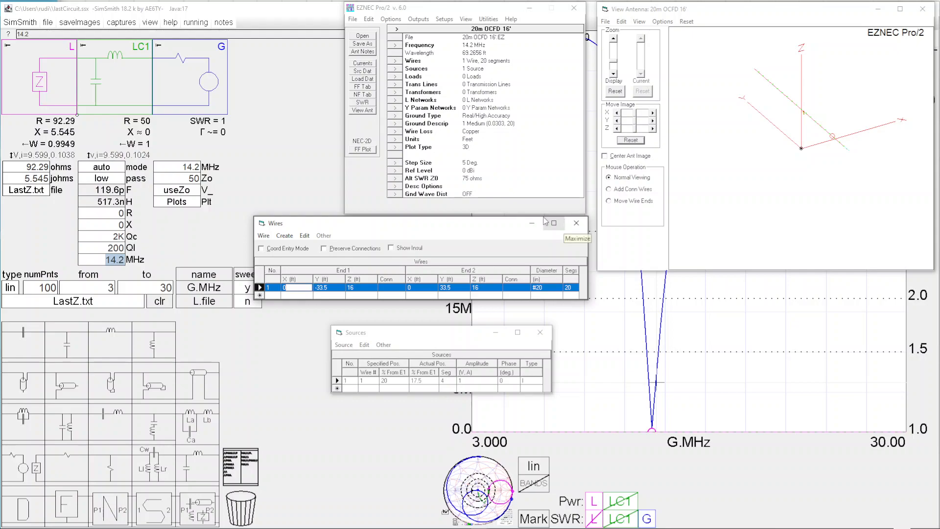
Step: Remove the LC1 matching network from the SimSmith circuit and run EZNEC's SWR sweep from 3 to 30 MHz in 0.1 MHz steps
{"action": "left_click_drag", "start_coordinate": [115, 77], "coordinate": [256, 507]}
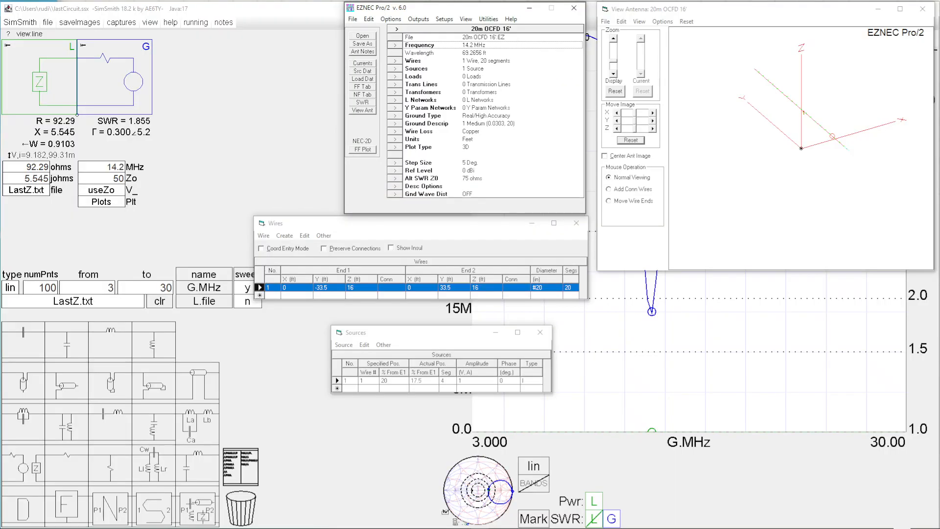
{"action": "left_click", "coordinate": [369, 104]}
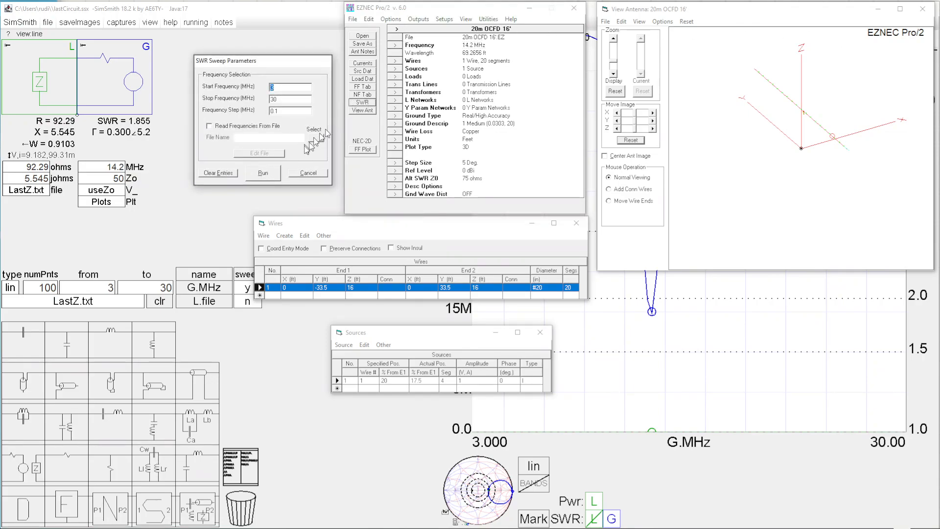
{"action": "left_click", "coordinate": [255, 179]}
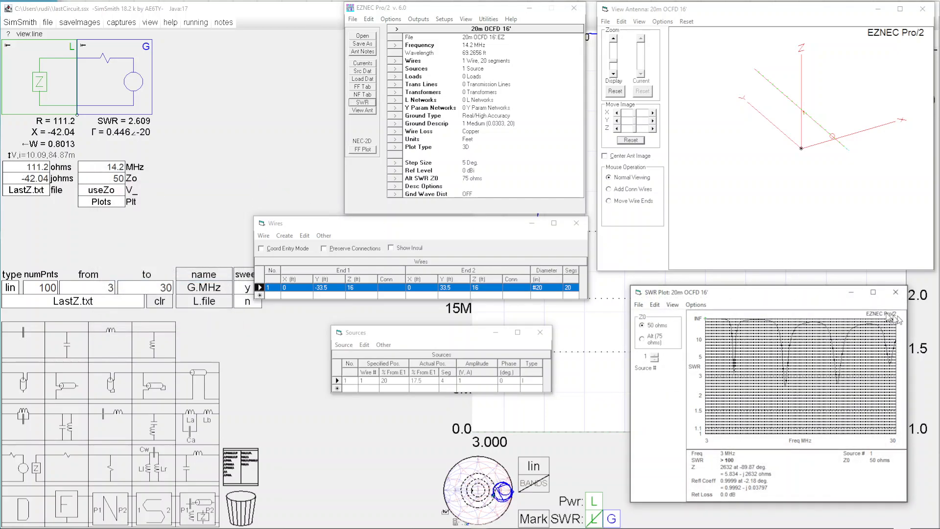
Step: Enlarge the SWR plot and read the values at each of the four dips, rechecking the third one
{"action": "left_click", "coordinate": [873, 292]}
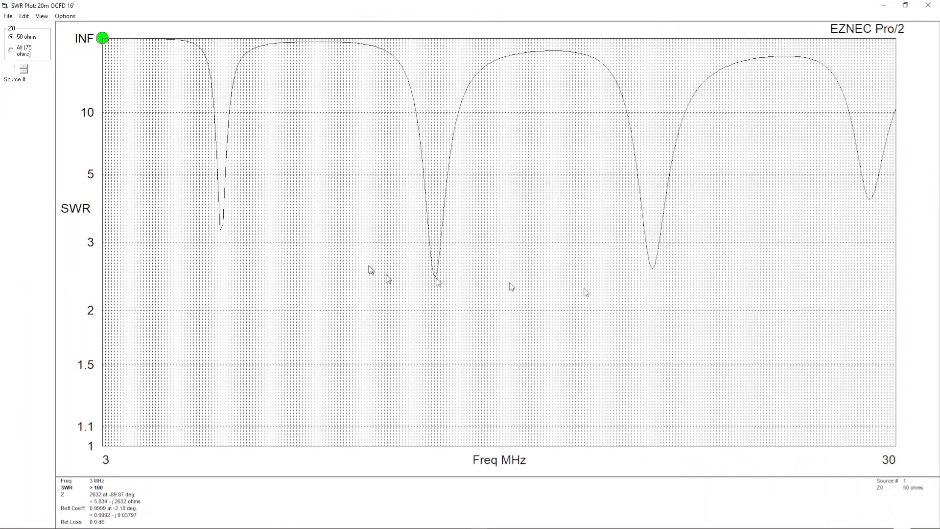
{"action": "left_click", "coordinate": [224, 231]}
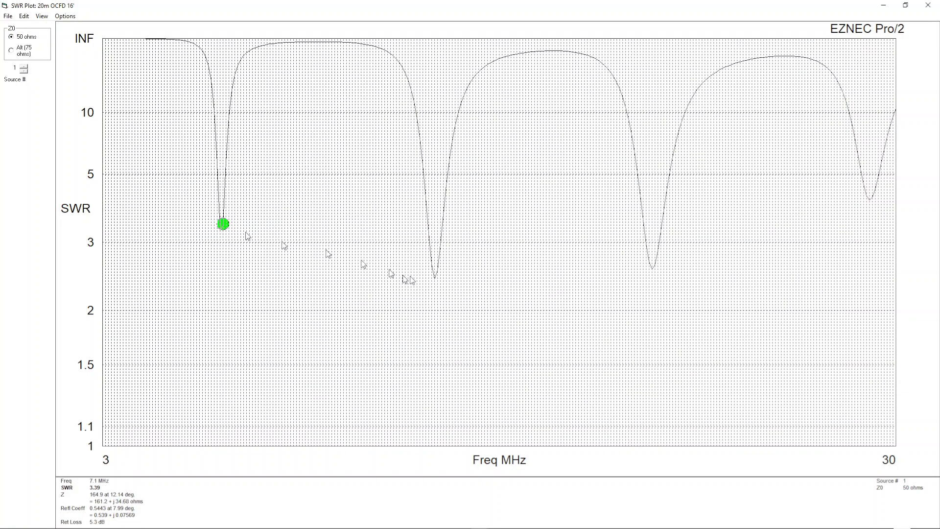
{"action": "left_click", "coordinate": [437, 281]}
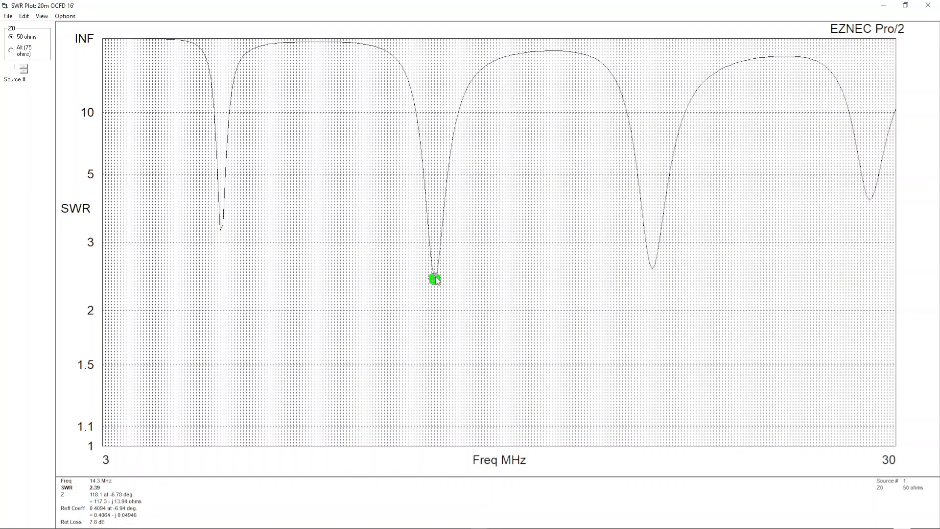
{"action": "left_click", "coordinate": [653, 272]}
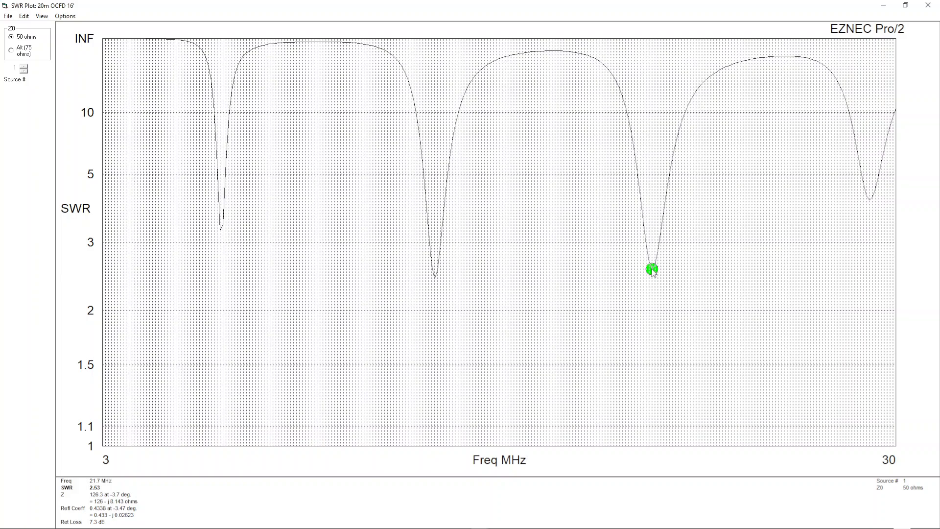
{"action": "left_click", "coordinate": [873, 200]}
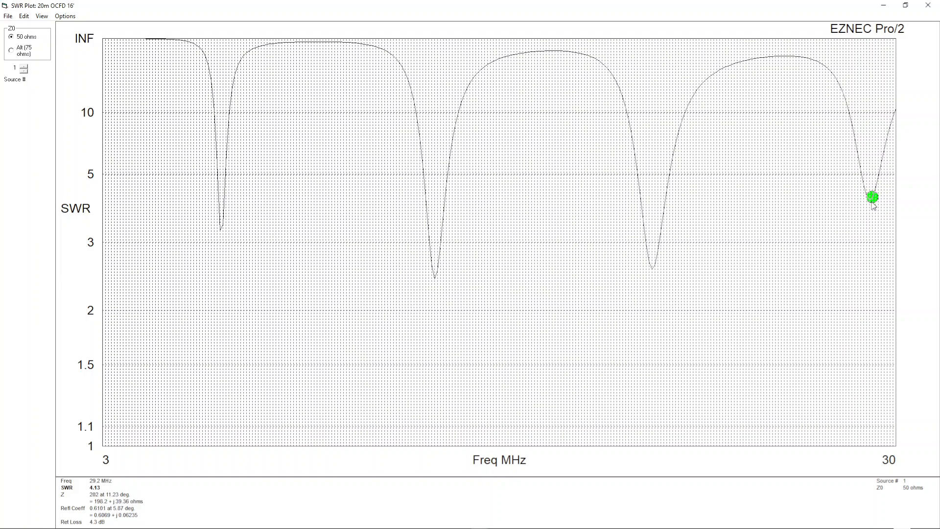
{"action": "left_click", "coordinate": [867, 202]}
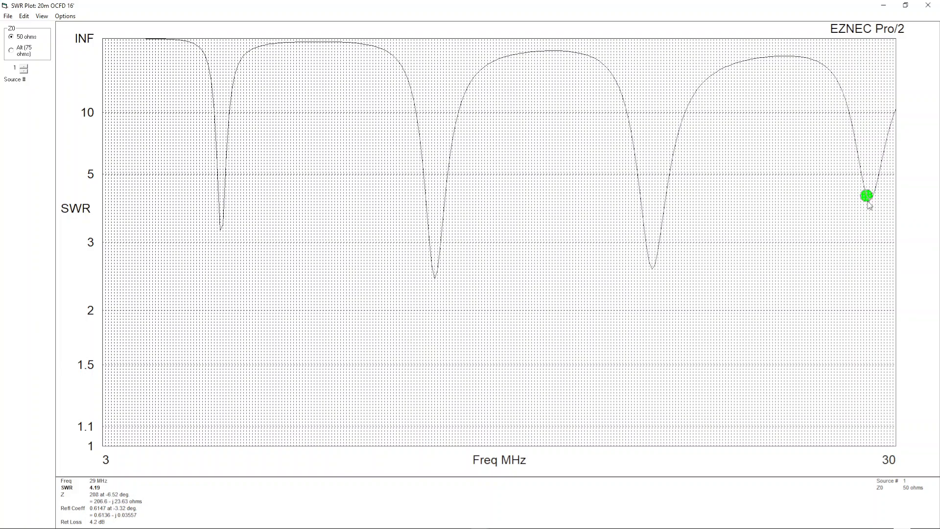
{"action": "left_click", "coordinate": [906, 5]}
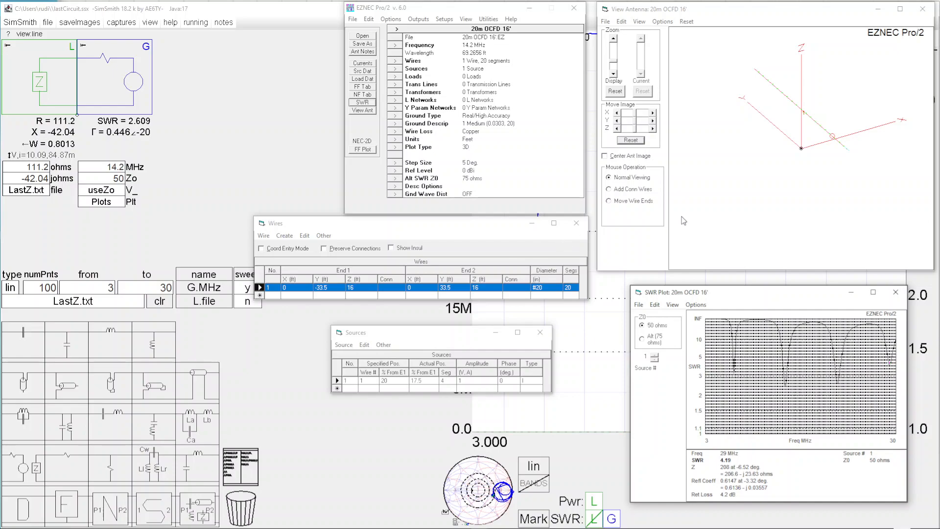
{"action": "left_click", "coordinate": [873, 292]}
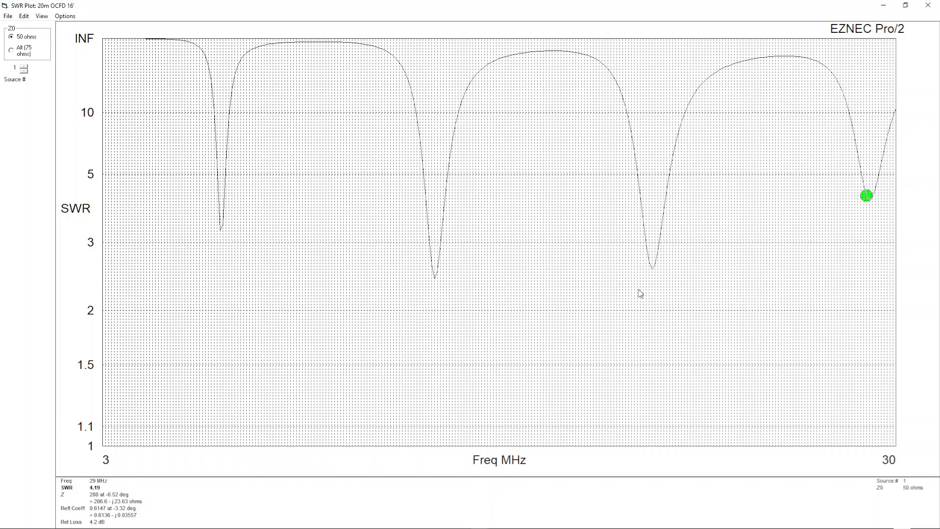
{"action": "left_click", "coordinate": [652, 269]}
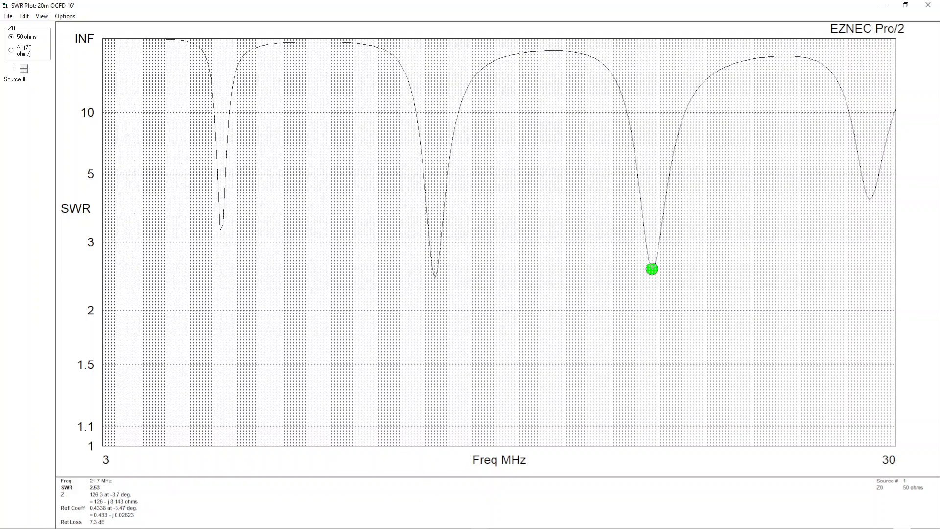
Step: Switch to SimSmith, enlarge the Smith chart, and read the impedance point at the generator frequency of 14.2 MHz
{"action": "key", "text": "alt+Tab"}
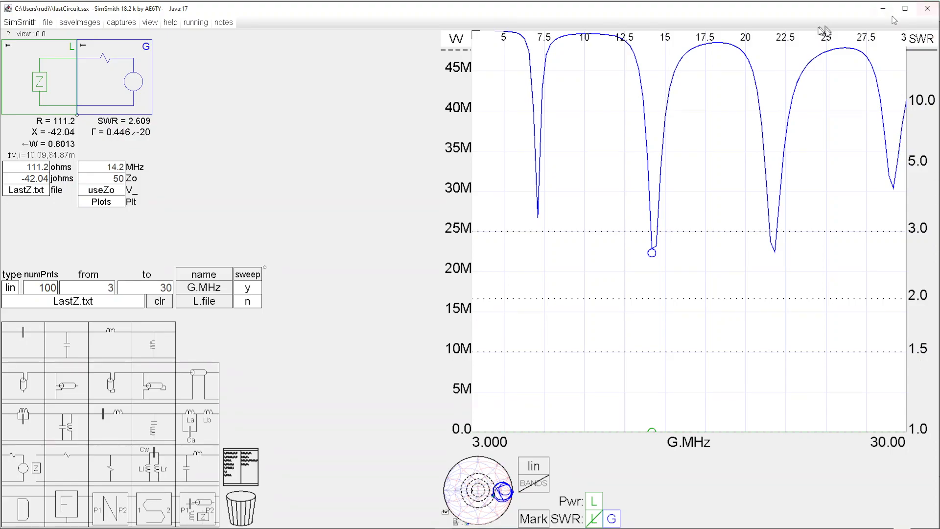
{"action": "left_click", "coordinate": [493, 487]}
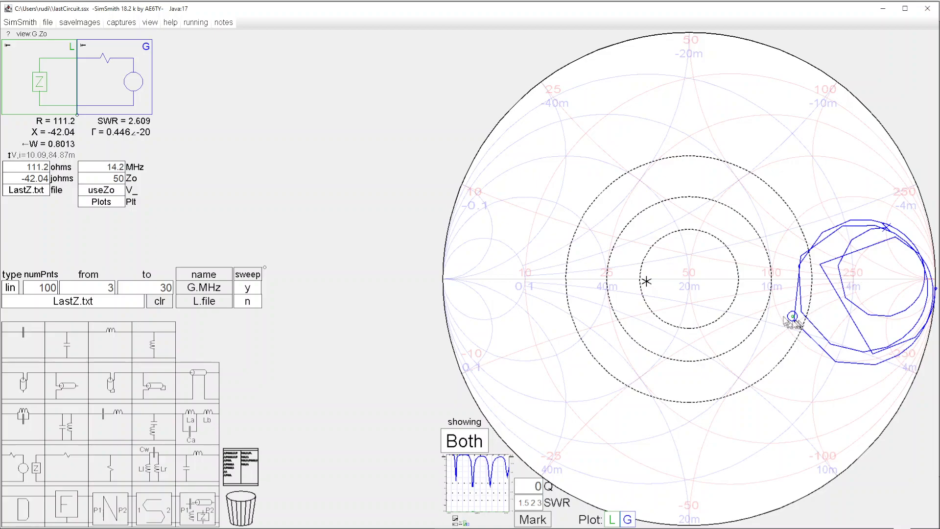
{"action": "left_click", "coordinate": [106, 167]}
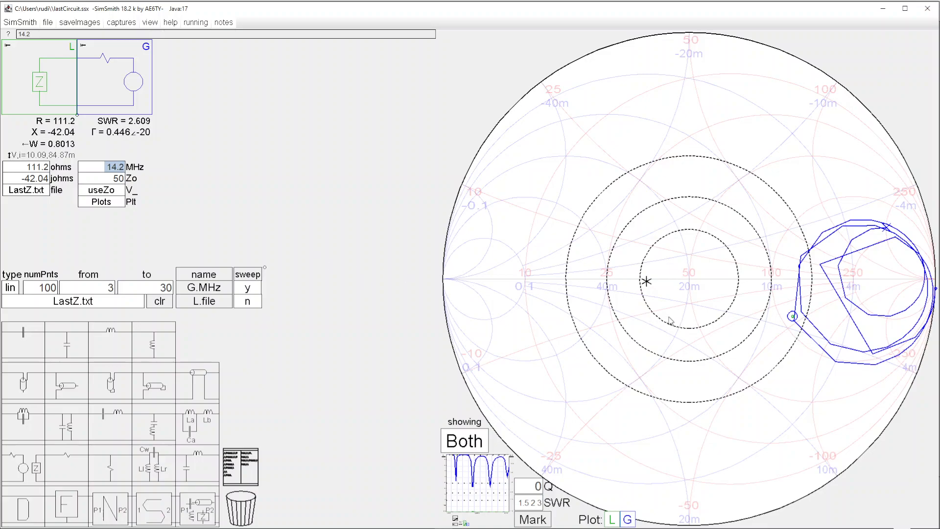
{"action": "left_click", "coordinate": [793, 316]}
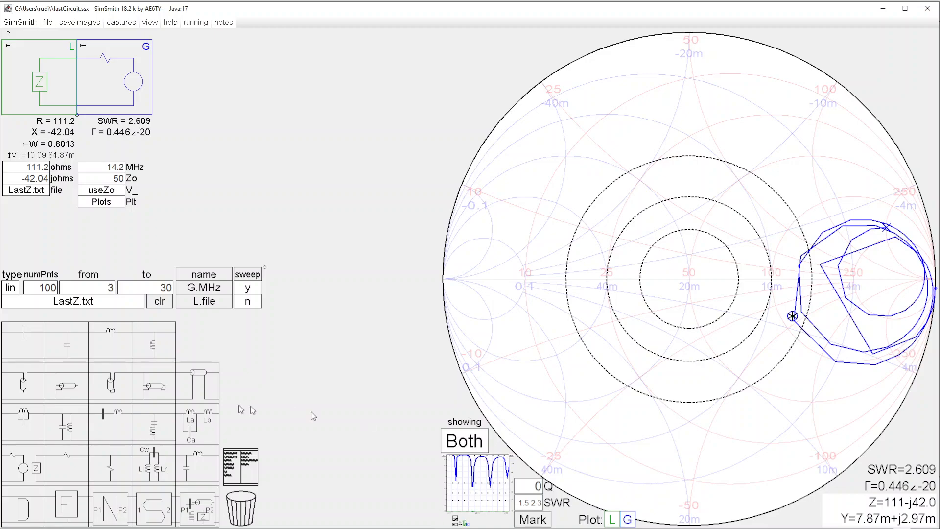
Step: Insert a transformer between the load and the generator and set its model to simplified
{"action": "left_click_drag", "start_coordinate": [150, 455], "coordinate": [113, 76]}
{"action": "left_click", "coordinate": [107, 180]}
{"action": "left_click", "coordinate": [108, 180]}
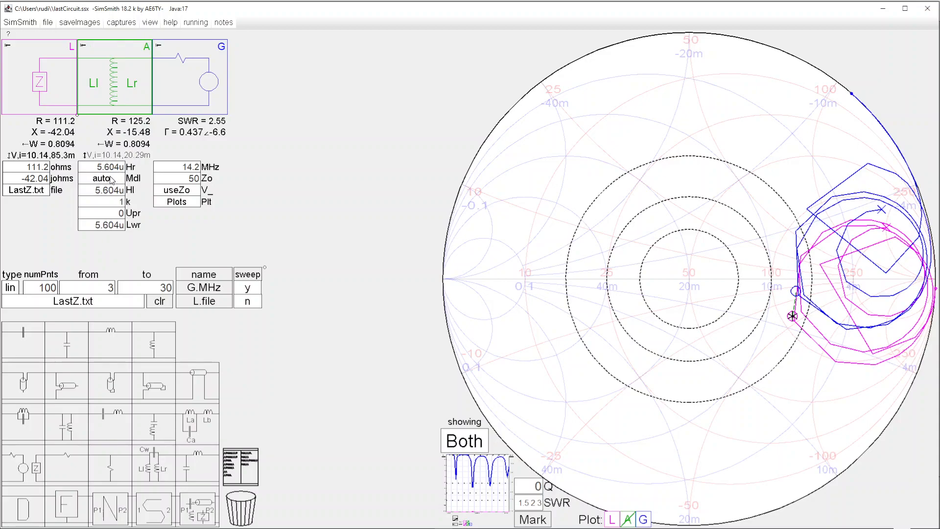
{"action": "left_click", "coordinate": [112, 180]}
{"action": "left_click", "coordinate": [112, 179]}
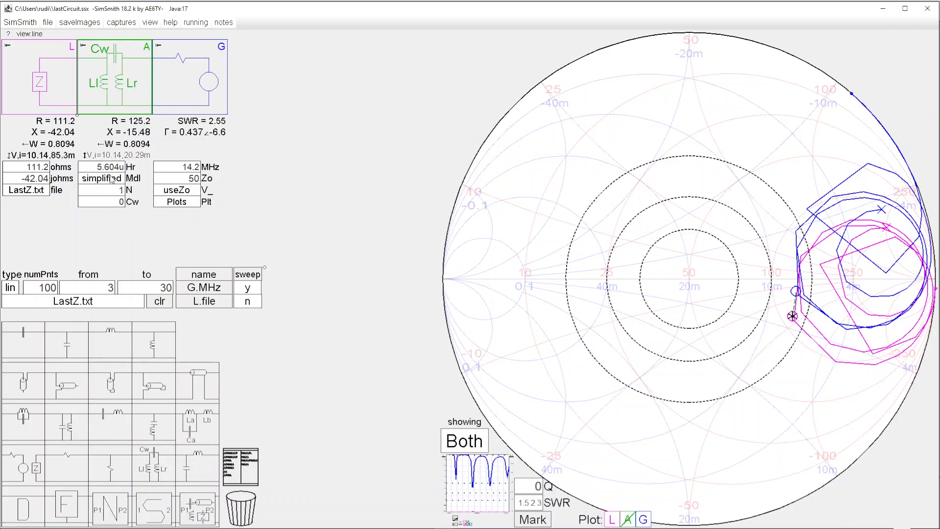
Step: Change the transformer's model to auto and lower its Hr inductance to 2.266 µH
{"action": "left_click", "coordinate": [112, 179]}
{"action": "left_click", "coordinate": [112, 168]}
{"action": "scroll", "coordinate": [113, 168], "scroll_direction": "down", "scroll_amount": 8}
{"action": "scroll", "coordinate": [113, 169], "scroll_direction": "down", "scroll_amount": 5}
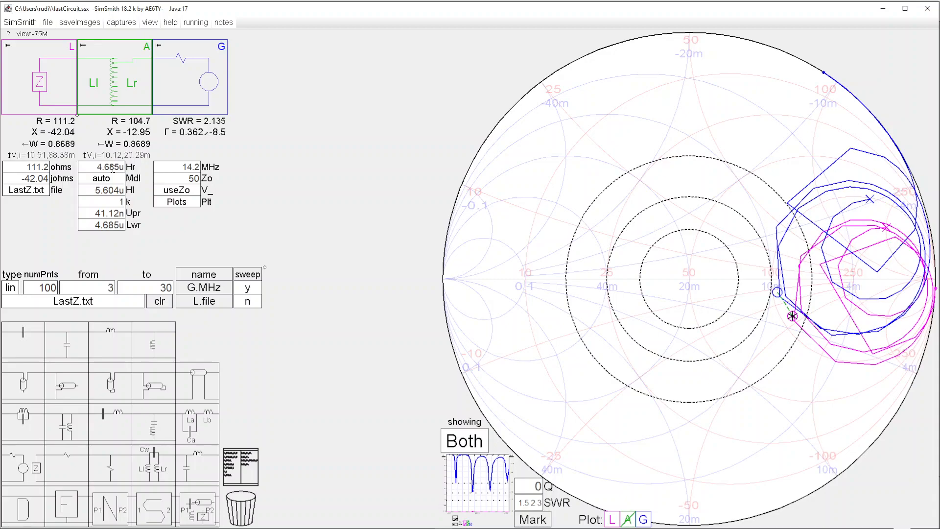
{"action": "scroll", "coordinate": [112, 169], "scroll_direction": "down", "scroll_amount": 10}
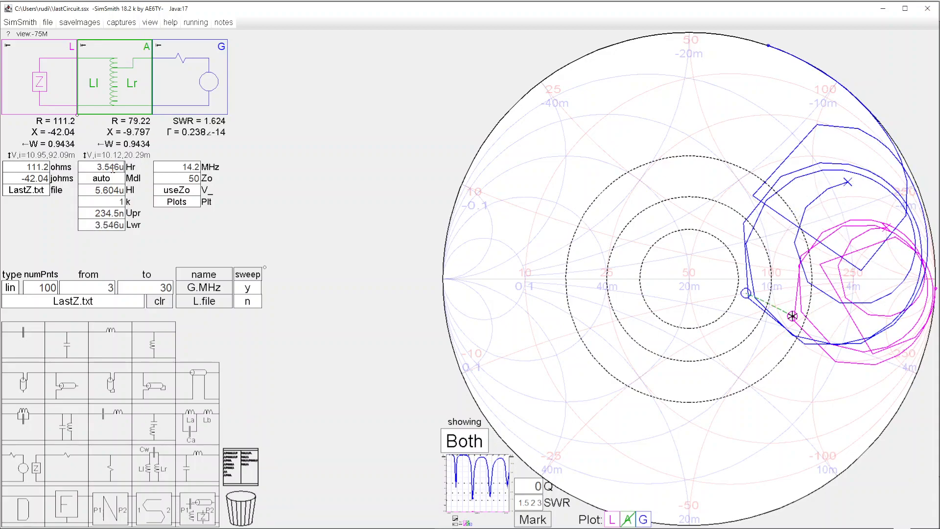
{"action": "scroll", "coordinate": [113, 168], "scroll_direction": "down", "scroll_amount": 11}
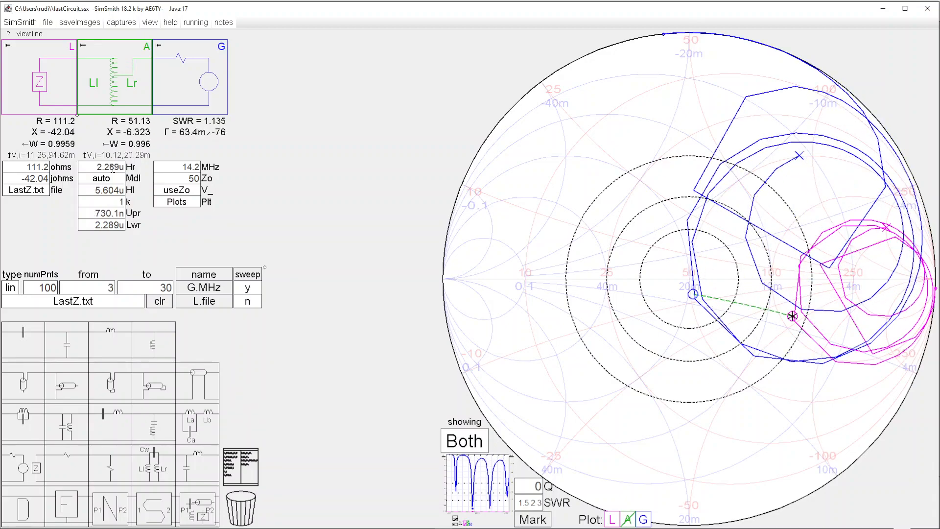
{"action": "scroll", "coordinate": [112, 169], "scroll_direction": "down", "scroll_amount": 1}
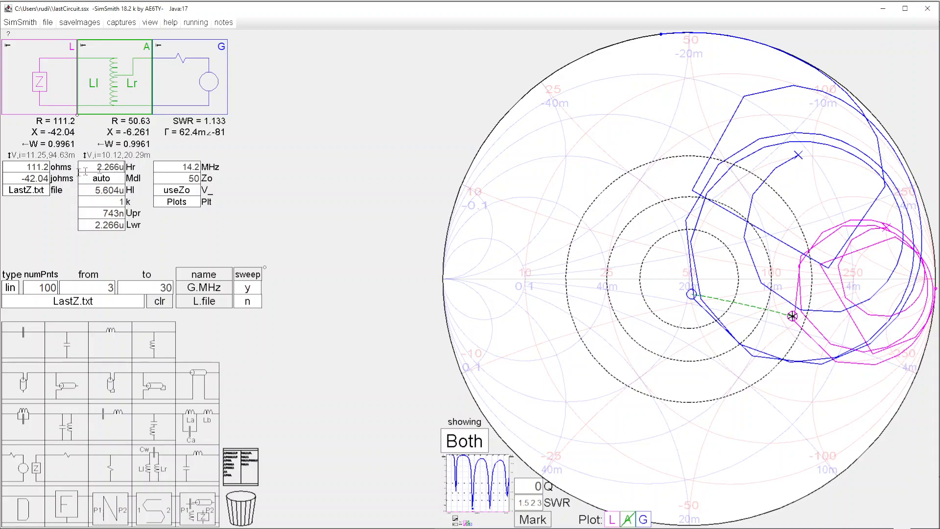
{"action": "left_click", "coordinate": [15, 166]}
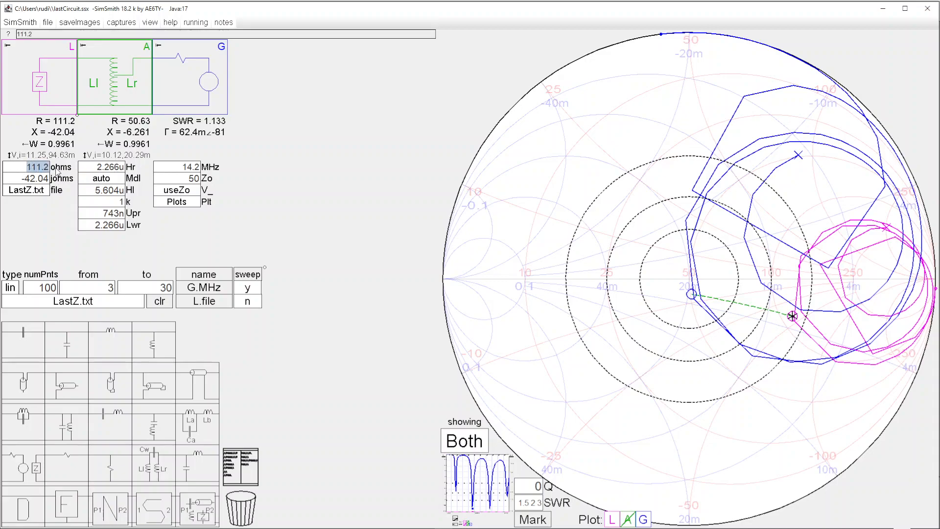
{"action": "left_click", "coordinate": [189, 167]}
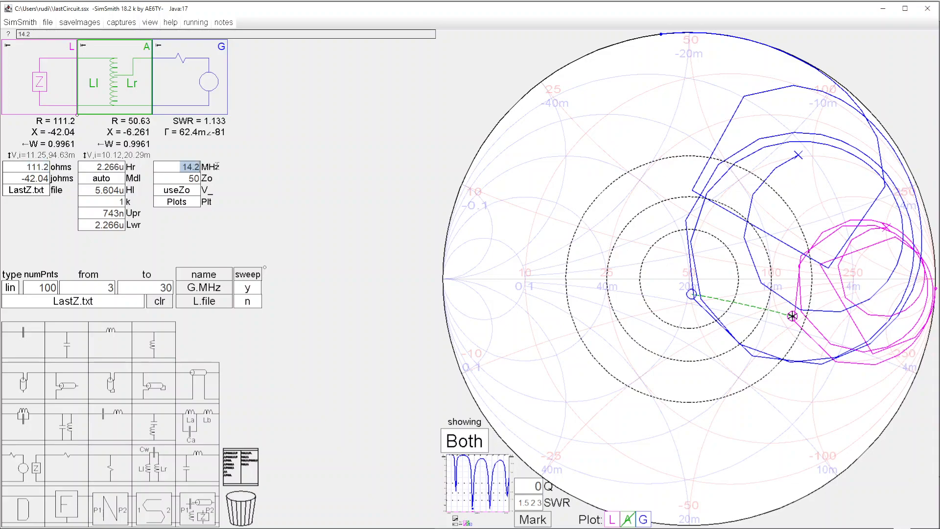
{"action": "left_click", "coordinate": [30, 167]}
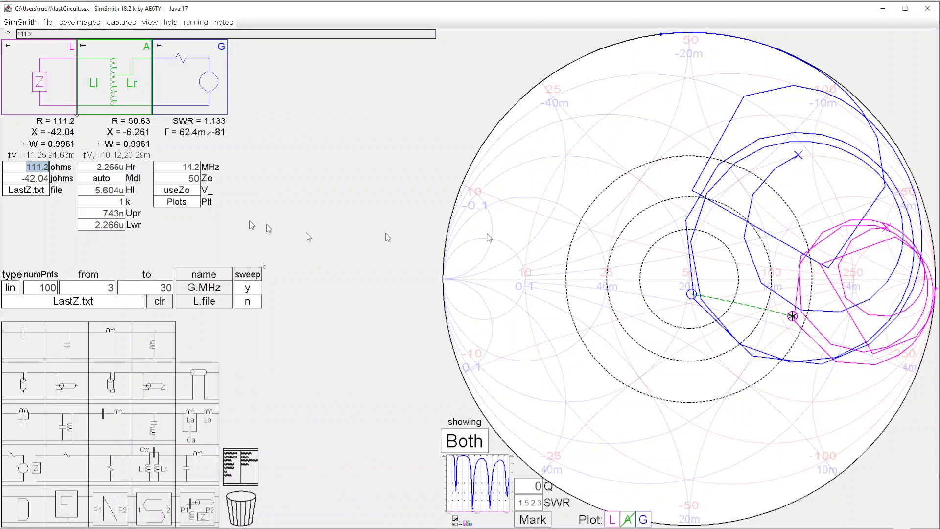
Step: Try a shunt capacitor between the autotransformer and the generator, and remove it from the circuit
{"action": "left_click_drag", "start_coordinate": [63, 351], "coordinate": [191, 90]}
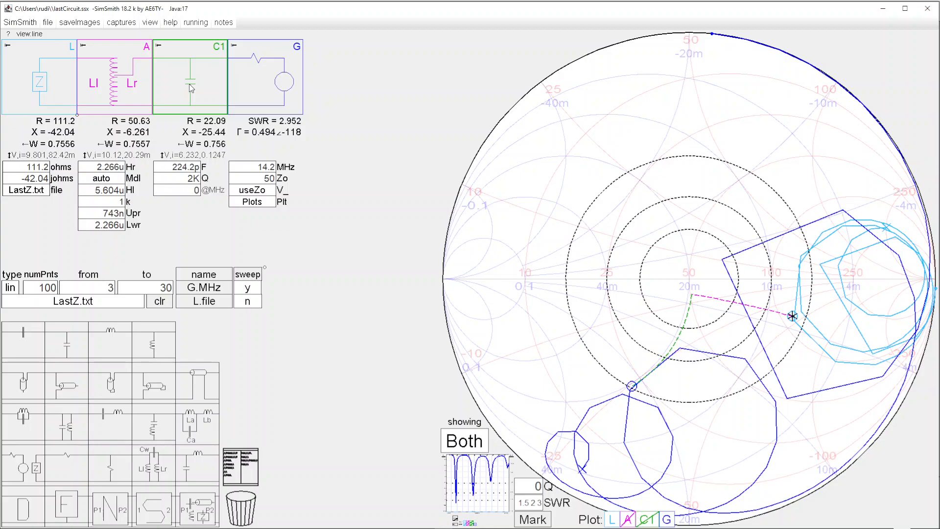
{"action": "left_click_drag", "start_coordinate": [195, 87], "coordinate": [241, 505]}
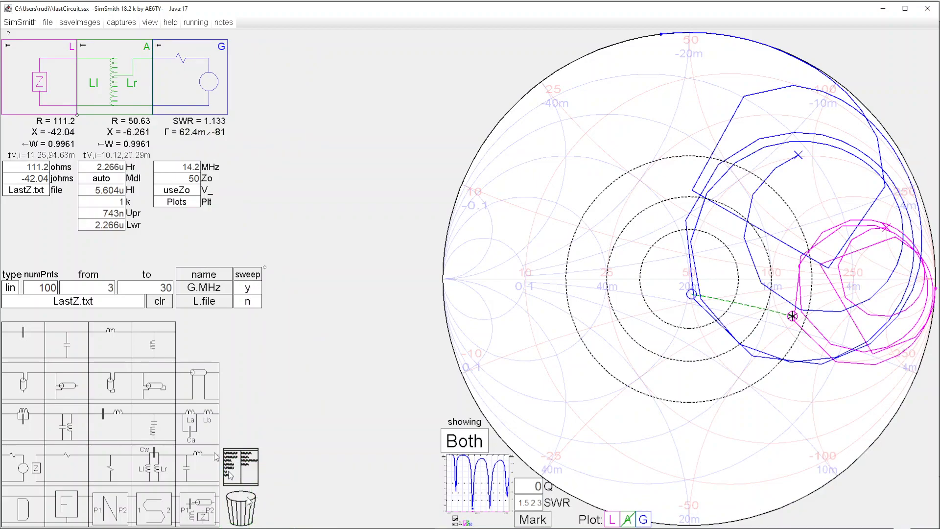
Step: Insert a series inductor between the autotransformer and the generator and reduce its inductance to 68.66 nH
{"action": "left_click_drag", "start_coordinate": [117, 345], "coordinate": [181, 86]}
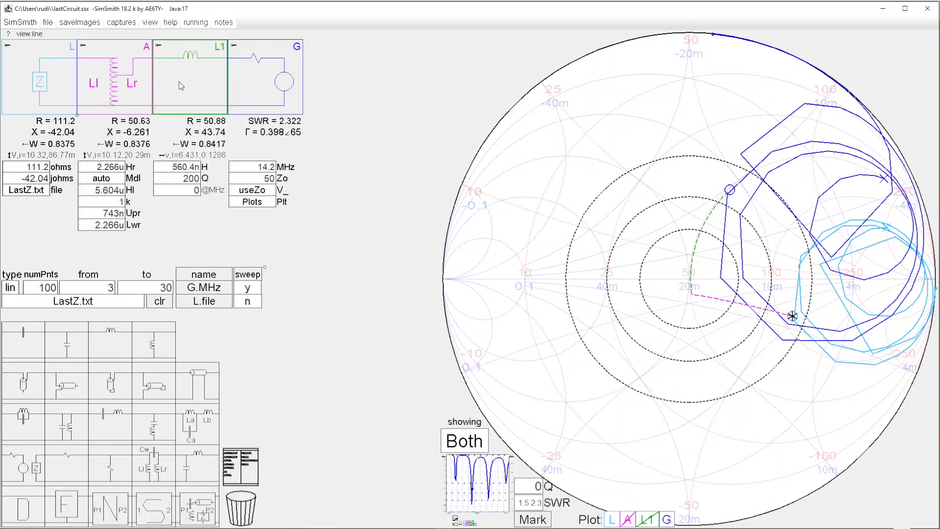
{"action": "left_click", "coordinate": [187, 168]}
{"action": "scroll", "coordinate": [187, 167], "scroll_direction": "down", "scroll_amount": 10}
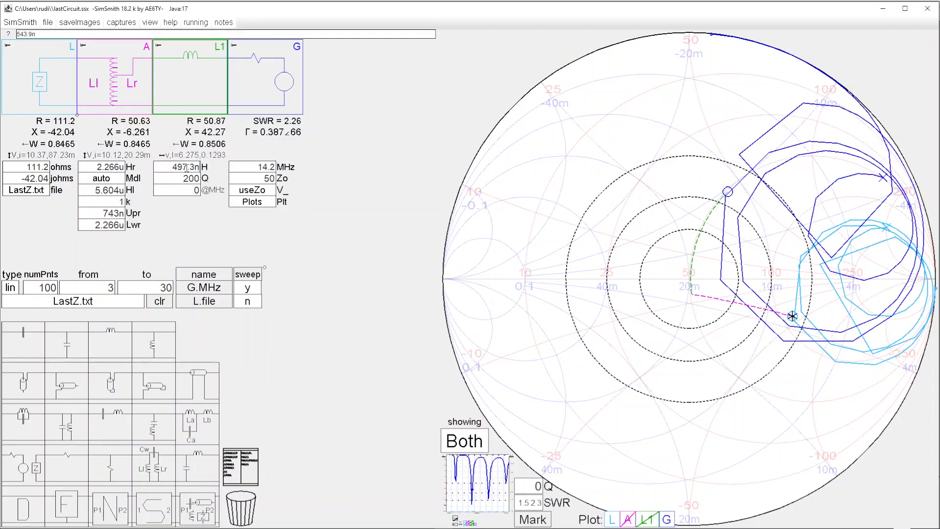
{"action": "scroll", "coordinate": [187, 167], "scroll_direction": "down", "scroll_amount": 15}
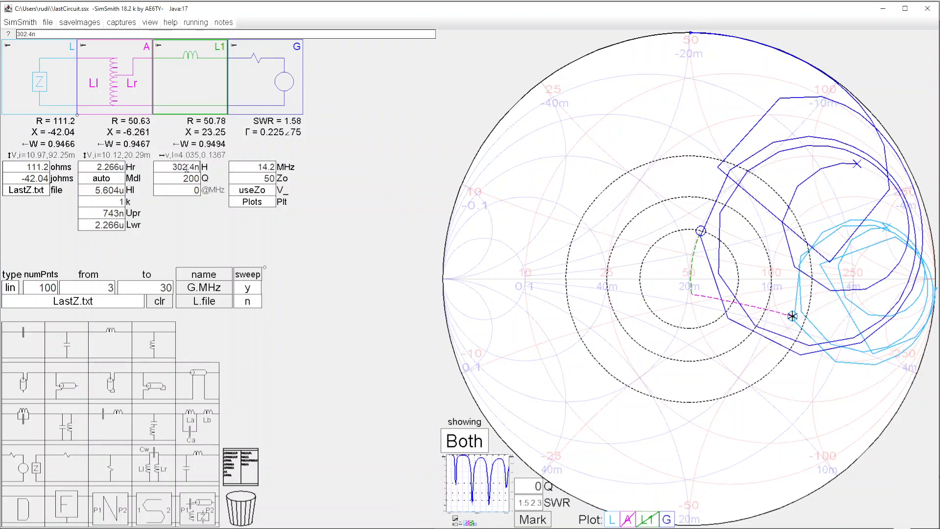
{"action": "scroll", "coordinate": [187, 168], "scroll_direction": "down", "scroll_amount": 10}
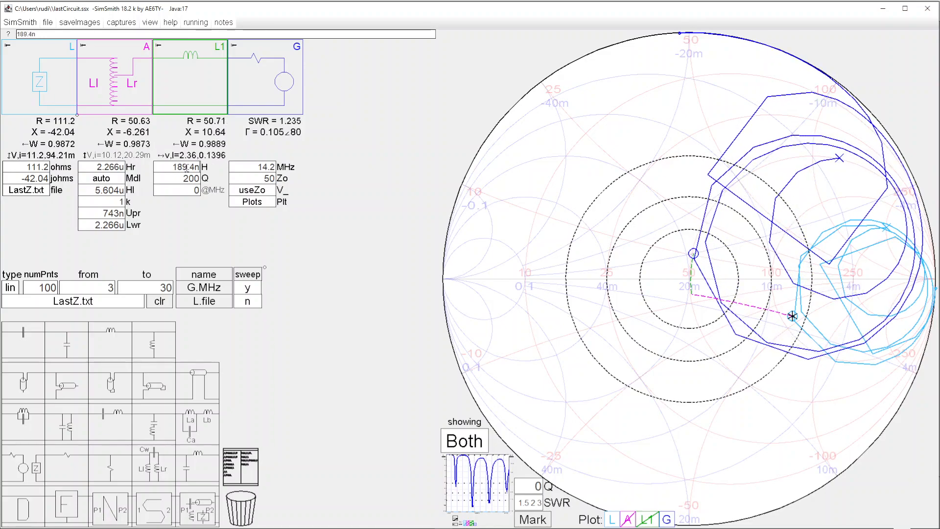
{"action": "scroll", "coordinate": [187, 168], "scroll_direction": "down", "scroll_amount": 6}
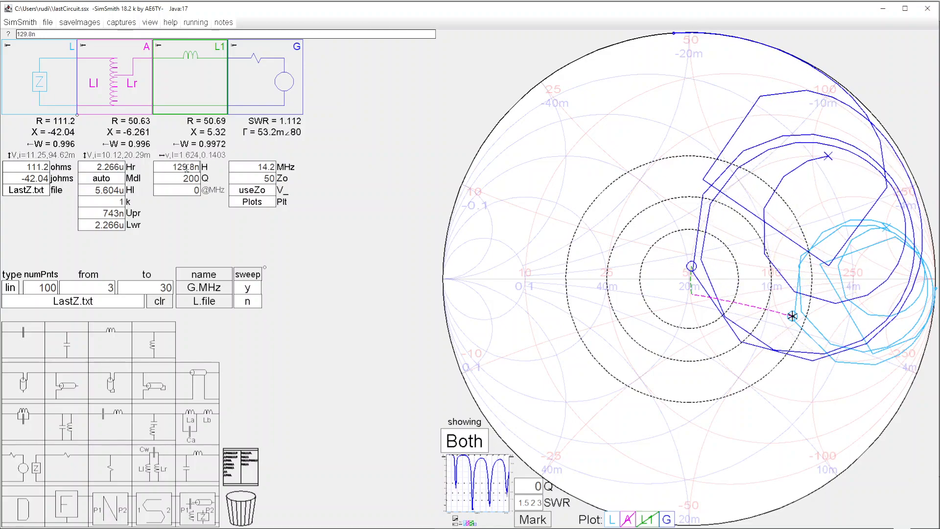
{"action": "scroll", "coordinate": [187, 168], "scroll_direction": "down", "scroll_amount": 4}
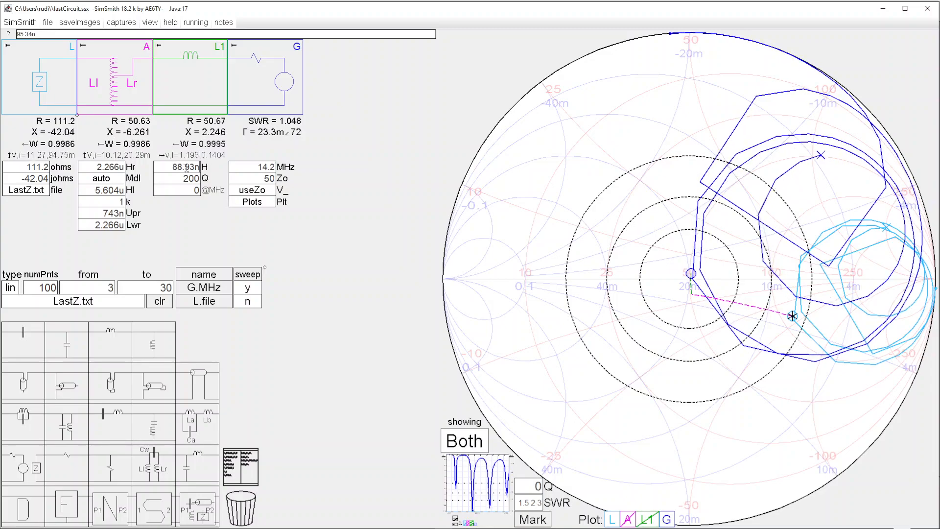
{"action": "scroll", "coordinate": [187, 168], "scroll_direction": "down", "scroll_amount": 2}
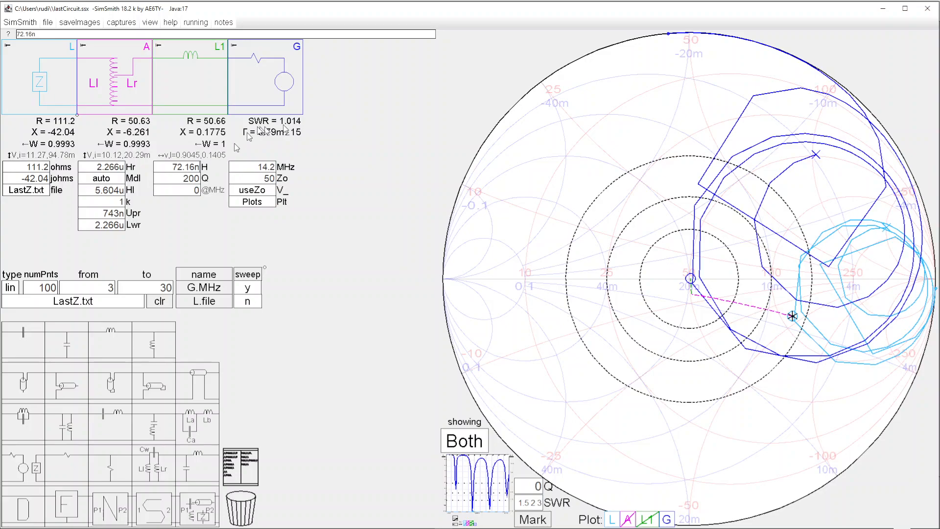
{"action": "scroll", "coordinate": [182, 167], "scroll_direction": "down", "scroll_amount": 4}
{"action": "scroll", "coordinate": [182, 167], "scroll_direction": "up", "scroll_amount": 1}
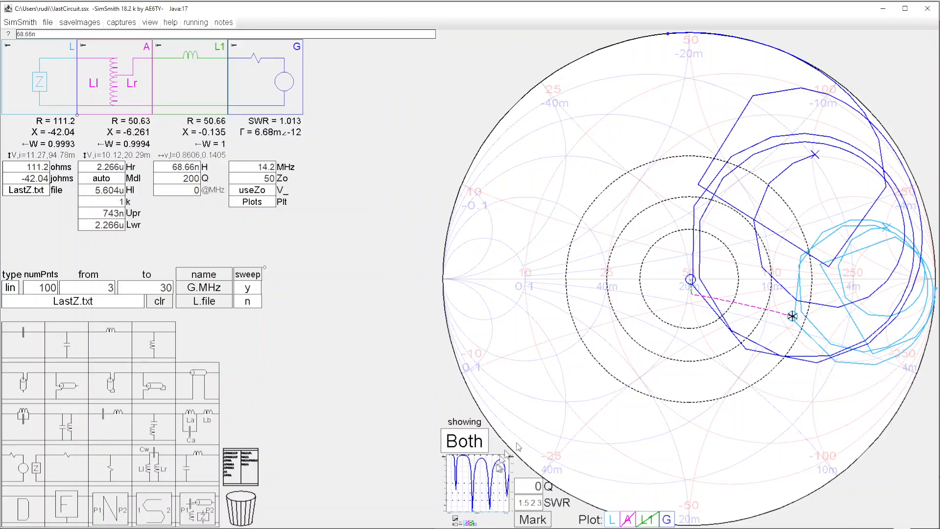
Step: Enlarge the SWR plot and set the generator frequency to 21.3 MHz
{"action": "left_click", "coordinate": [495, 482]}
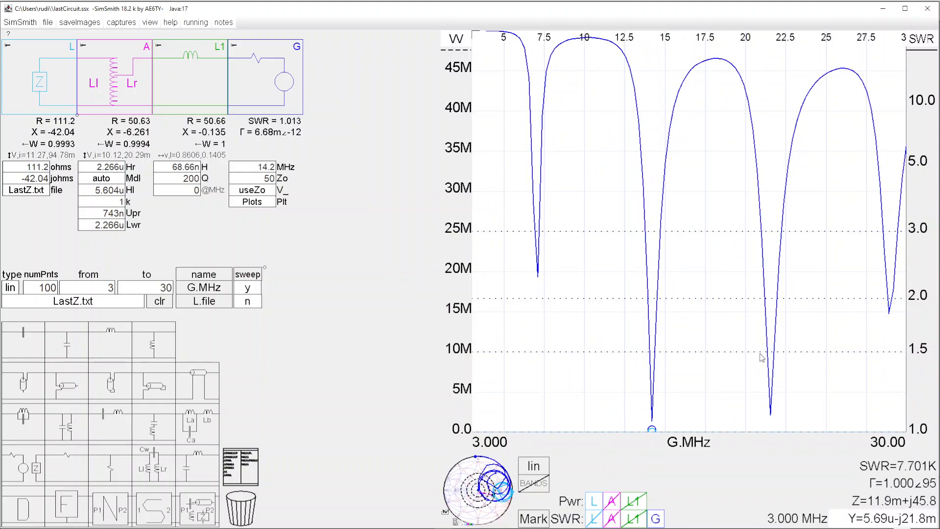
{"action": "left_click", "coordinate": [246, 167]}
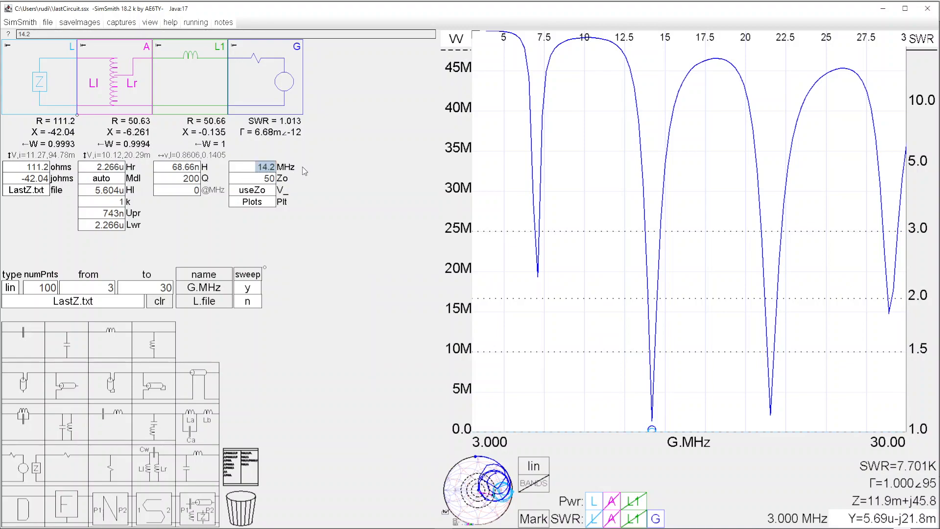
{"action": "type", "text": "21"}
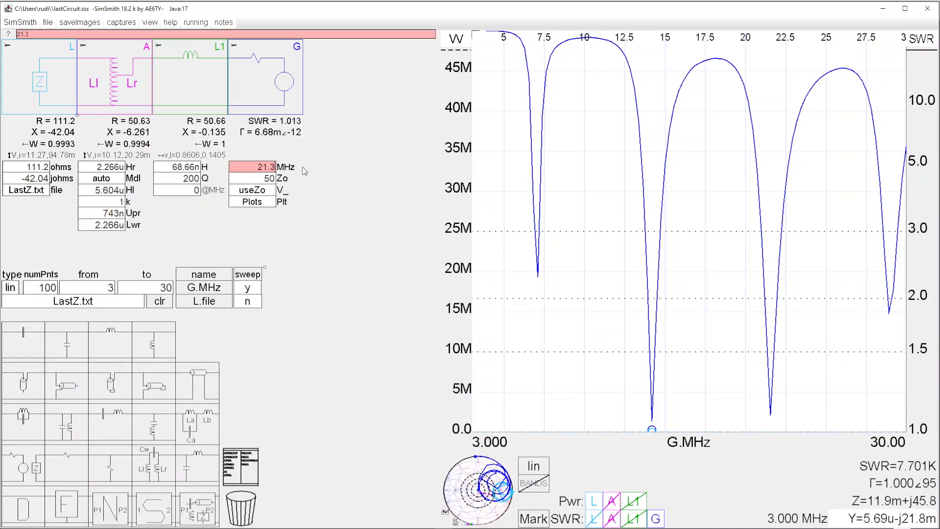
{"action": "key", "text": "Return"}
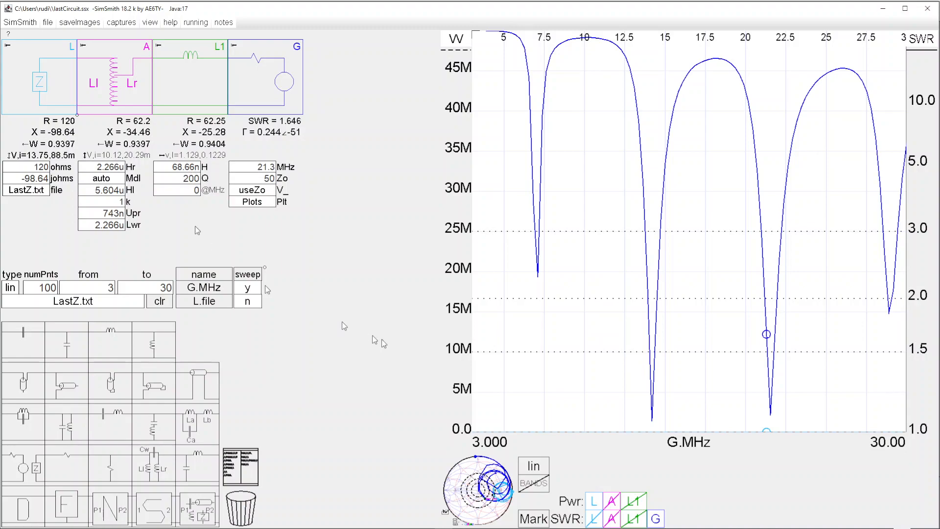
Step: Bring back the large Smith chart and lower the autotransformer's Hr inductance to 1.82 µH
{"action": "left_click", "coordinate": [493, 488]}
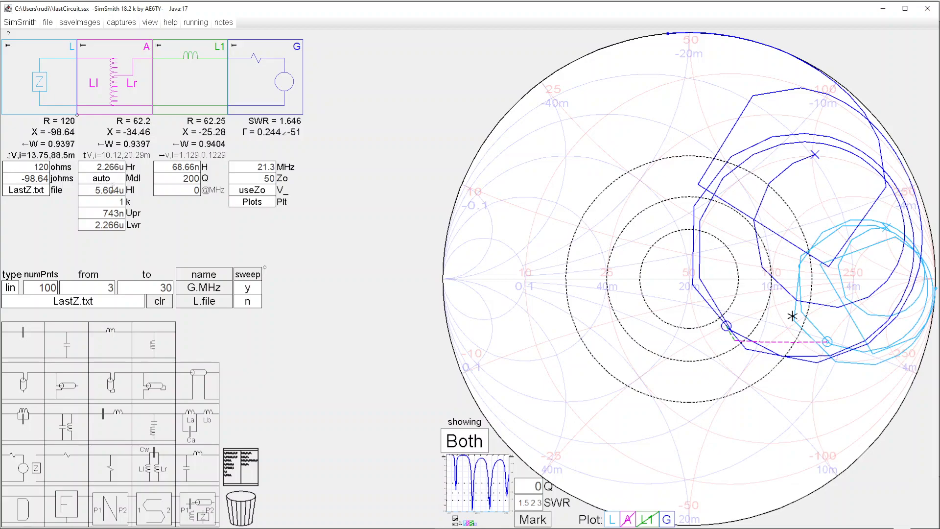
{"action": "scroll", "coordinate": [112, 166], "scroll_direction": "down", "scroll_amount": 1}
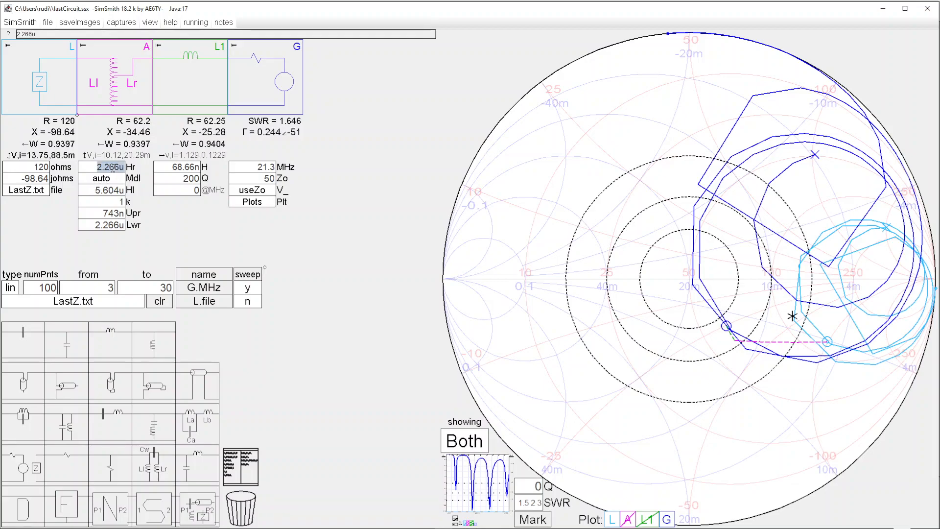
{"action": "scroll", "coordinate": [112, 168], "scroll_direction": "down", "scroll_amount": 18}
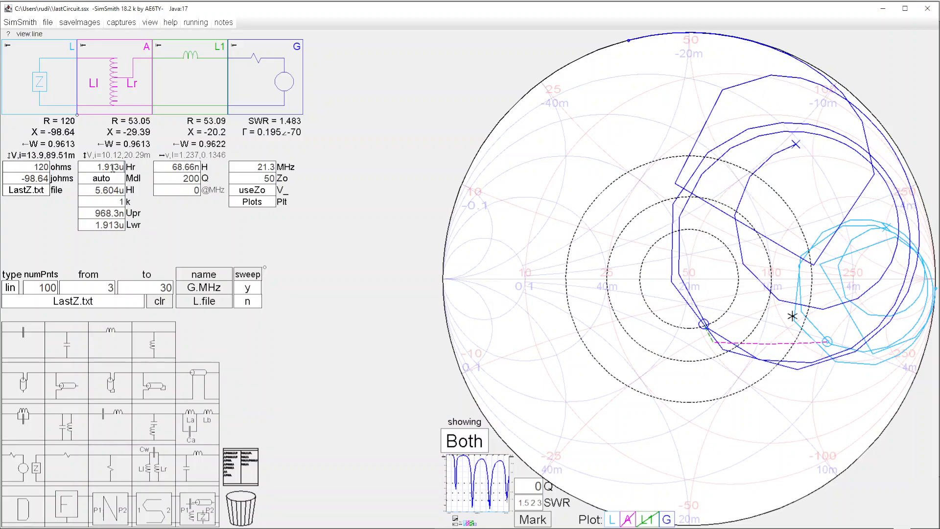
{"action": "scroll", "coordinate": [112, 168], "scroll_direction": "down", "scroll_amount": 2}
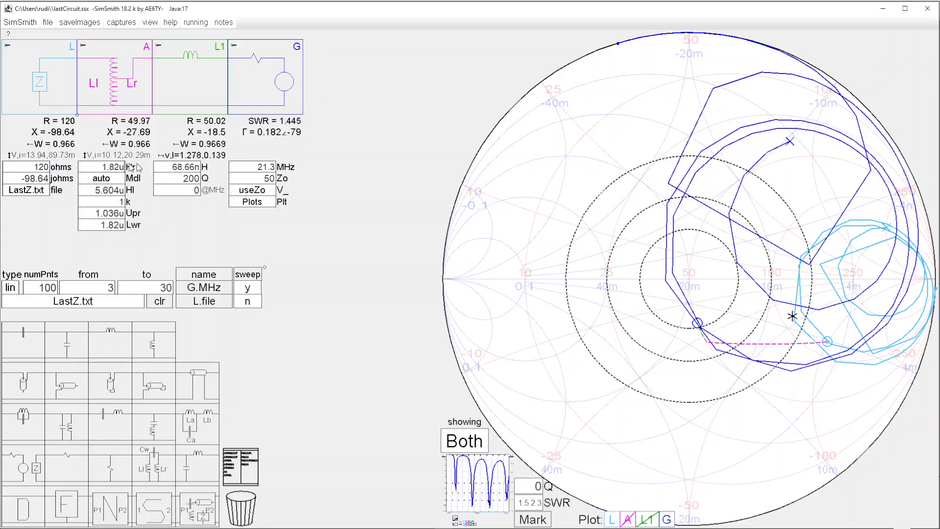
Step: Tune the series inductor to 207.2 nH to bring the impedance point to the Smith chart's centre
{"action": "scroll", "coordinate": [198, 167], "scroll_direction": "up", "scroll_amount": 6}
{"action": "scroll", "coordinate": [198, 167], "scroll_direction": "up", "scroll_amount": 20}
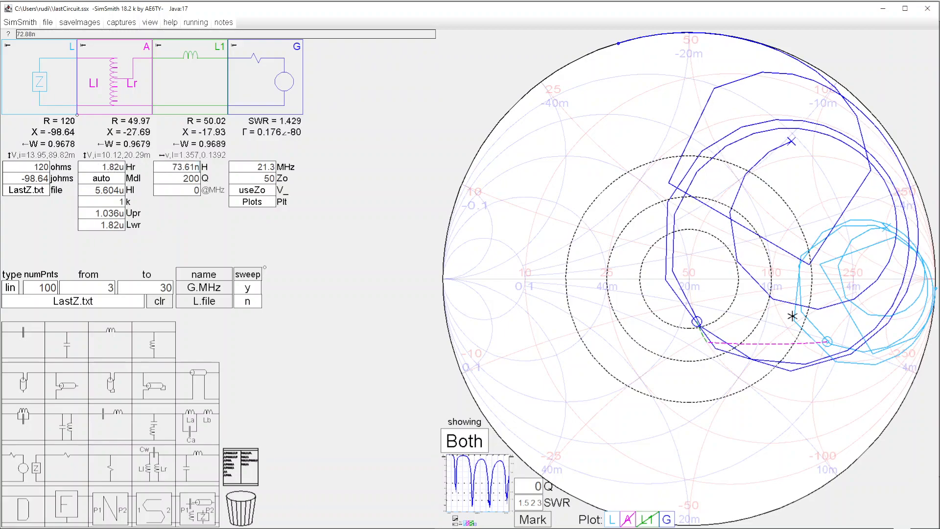
{"action": "scroll", "coordinate": [199, 167], "scroll_direction": "up", "scroll_amount": 20}
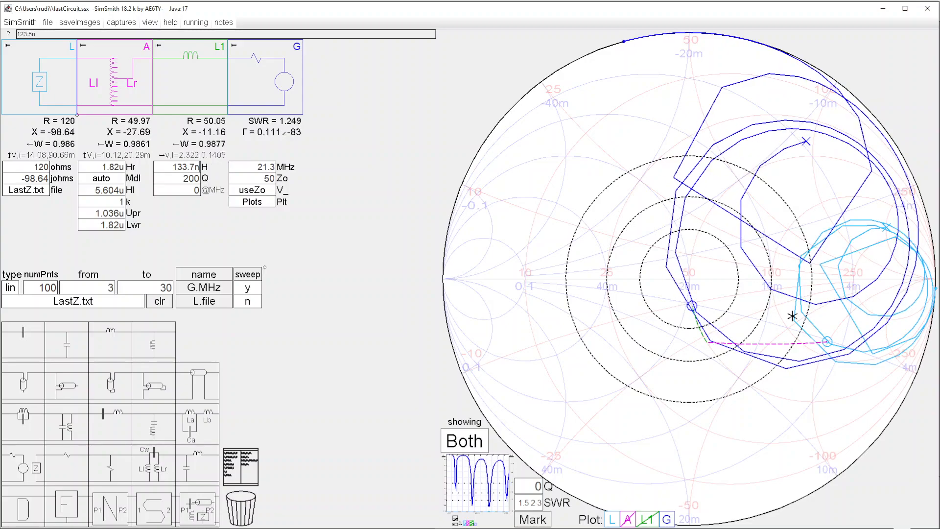
{"action": "scroll", "coordinate": [199, 167], "scroll_direction": "up", "scroll_amount": 12}
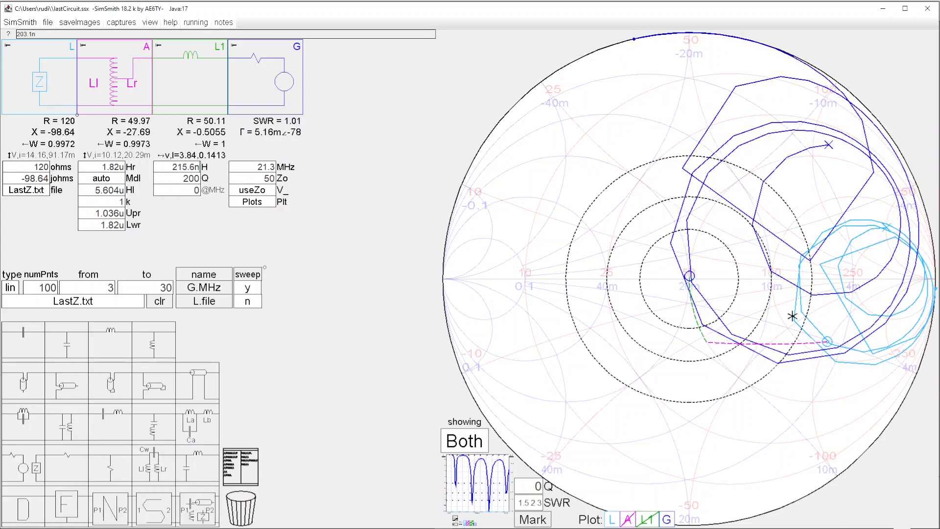
{"action": "scroll", "coordinate": [198, 167], "scroll_direction": "down", "scroll_amount": 1}
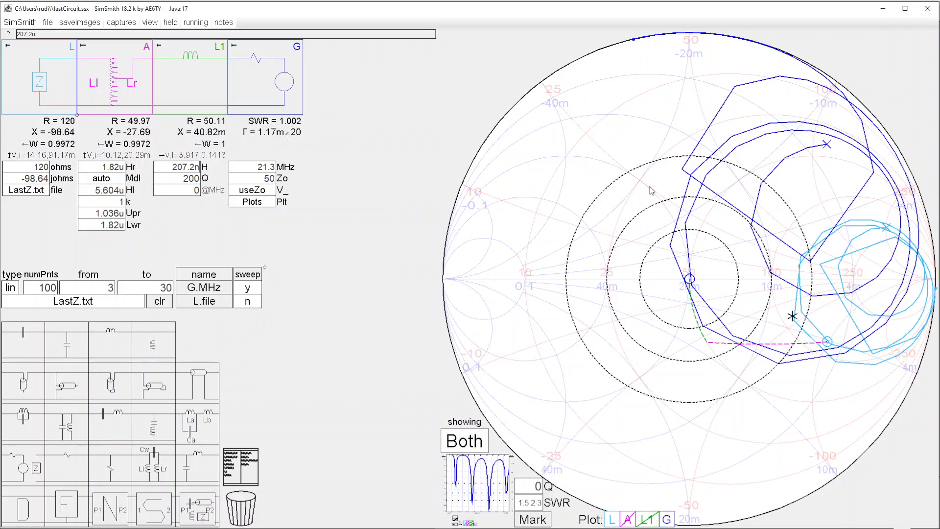
Step: Read the generator trace just above the Smith chart's centre and enlarge the SWR plot
{"action": "left_click", "coordinate": [691, 257]}
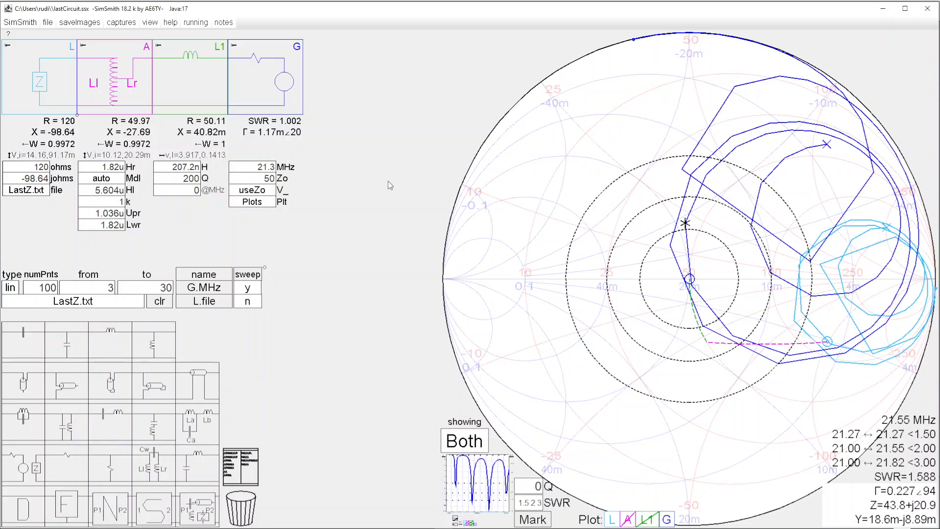
{"action": "left_click", "coordinate": [483, 471]}
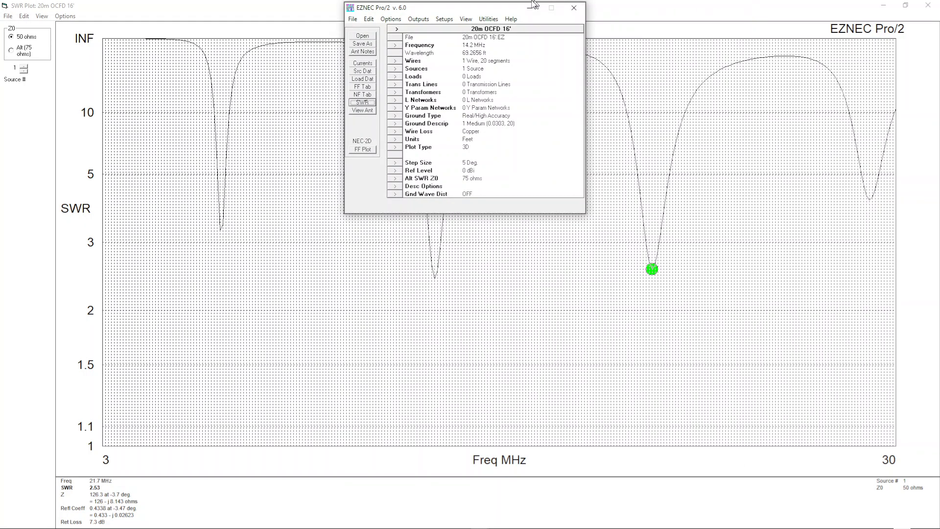
Step: Close the SWR plot and open the antenna file 80m EFHW 50'.EZ in EZNEC
{"action": "left_click", "coordinate": [928, 7]}
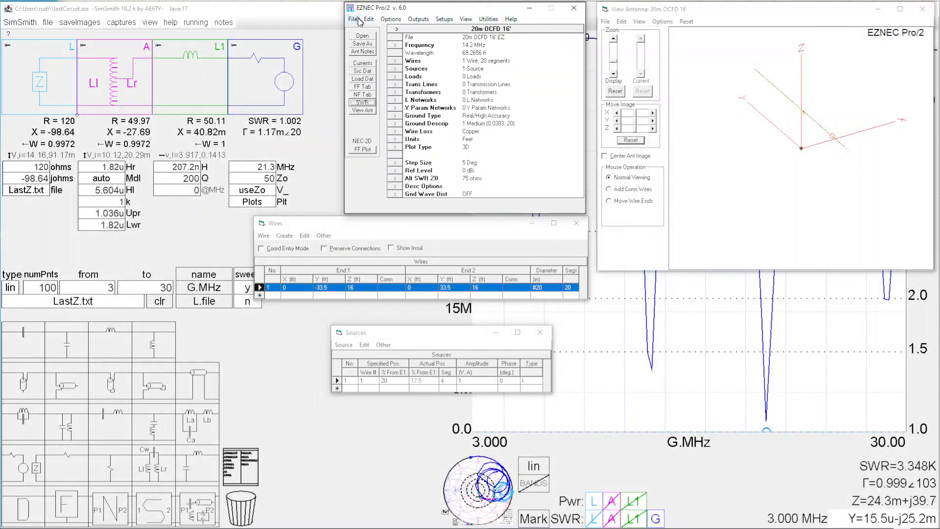
{"action": "left_click", "coordinate": [366, 37]}
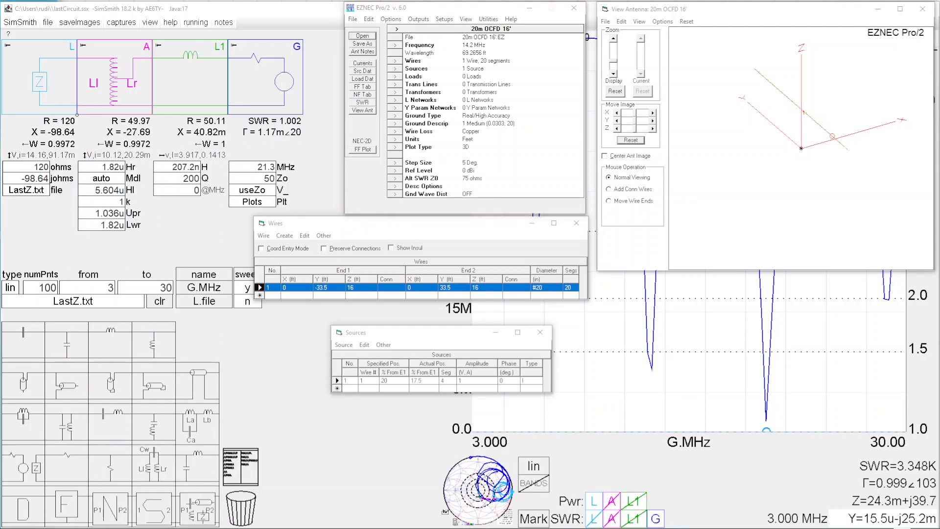
{"action": "left_click_drag", "start_coordinate": [900, 528], "coordinate": [248, 286]}
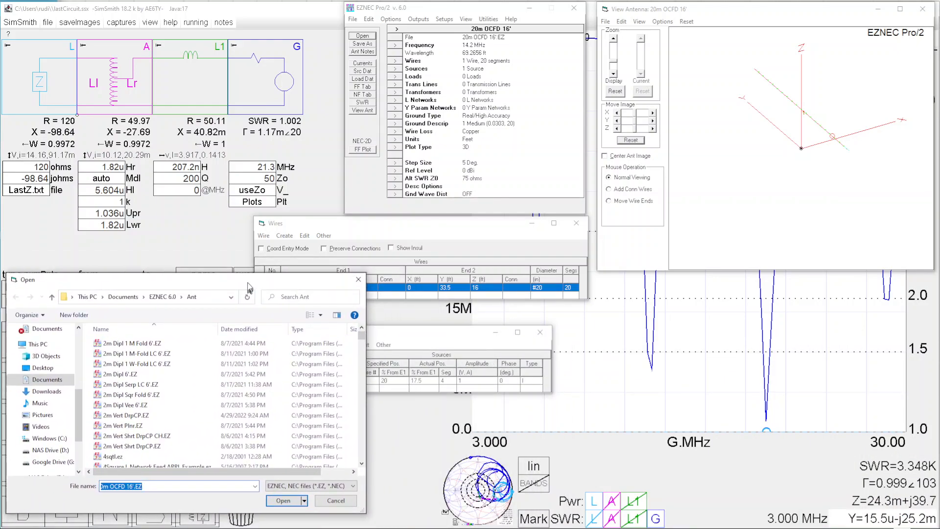
{"action": "scroll", "coordinate": [234, 368], "scroll_direction": "down", "scroll_amount": 10}
{"action": "scroll", "coordinate": [234, 367], "scroll_direction": "down", "scroll_amount": 15}
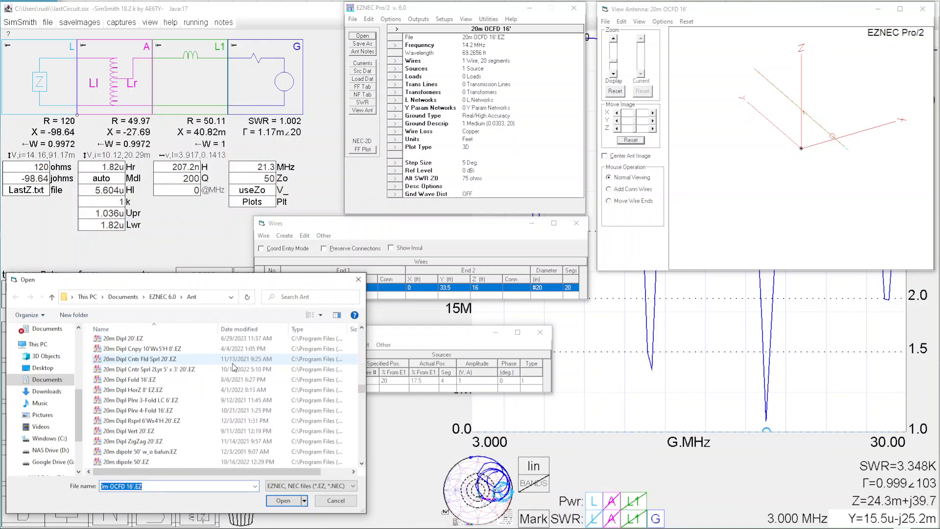
{"action": "scroll", "coordinate": [234, 367], "scroll_direction": "up", "scroll_amount": 1}
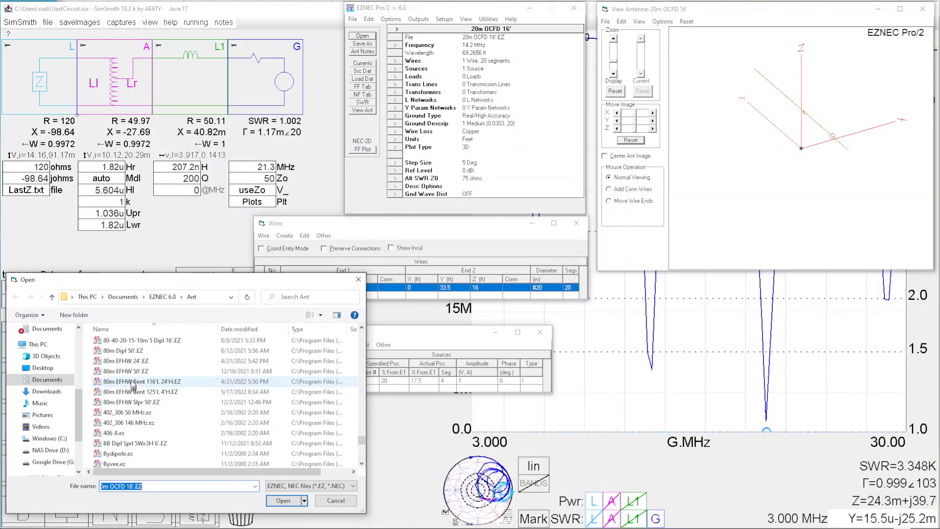
{"action": "double_click", "coordinate": [132, 373]}
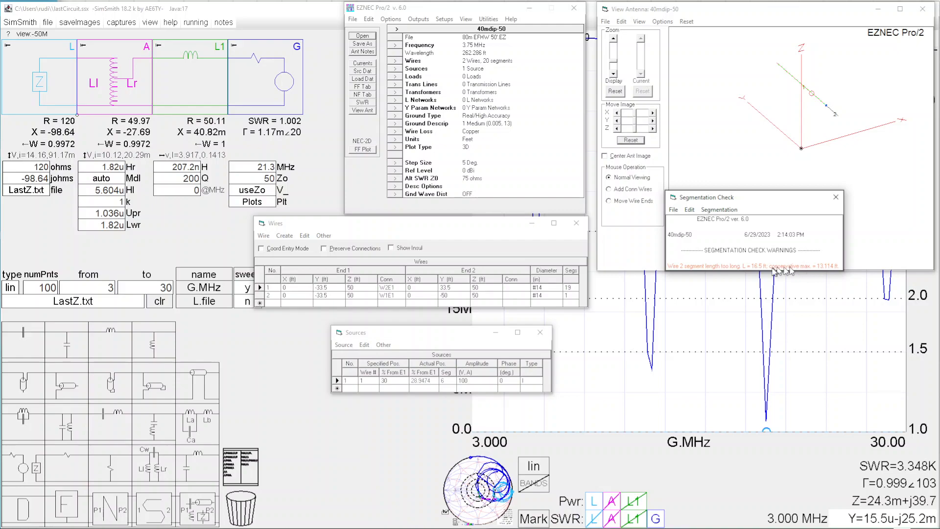
Step: Set wire 2 to 11 segments
{"action": "left_click", "coordinate": [575, 296]}
{"action": "type", "text": "1"}
{"action": "key", "text": "Return"}
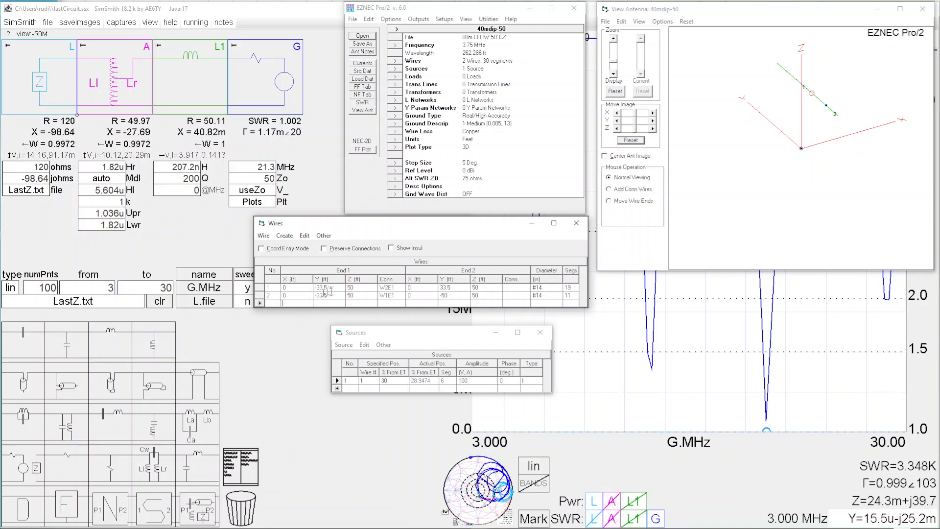
Step: Set wire 1's Y coordinates to -67 ft at End 1 and 67 ft at End 2
{"action": "left_click_drag", "start_coordinate": [323, 288], "coordinate": [314, 287]}
{"action": "key", "text": "BackSpace"}
{"action": "key", "text": "Tab"}
{"action": "key", "text": "Tab"}
{"action": "key", "text": "Tab"}
{"action": "key", "text": "Tab"}
{"action": "key", "text": "Tab"}
{"action": "key", "text": "Tab"}
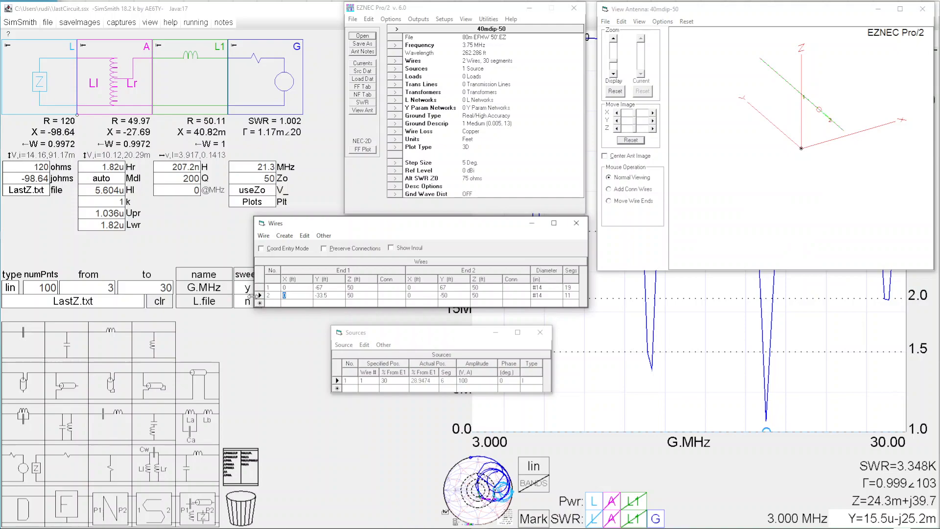
Step: Delete wire 2 from the antenna model
{"action": "left_click", "coordinate": [260, 295]}
{"action": "key", "text": "Delete"}
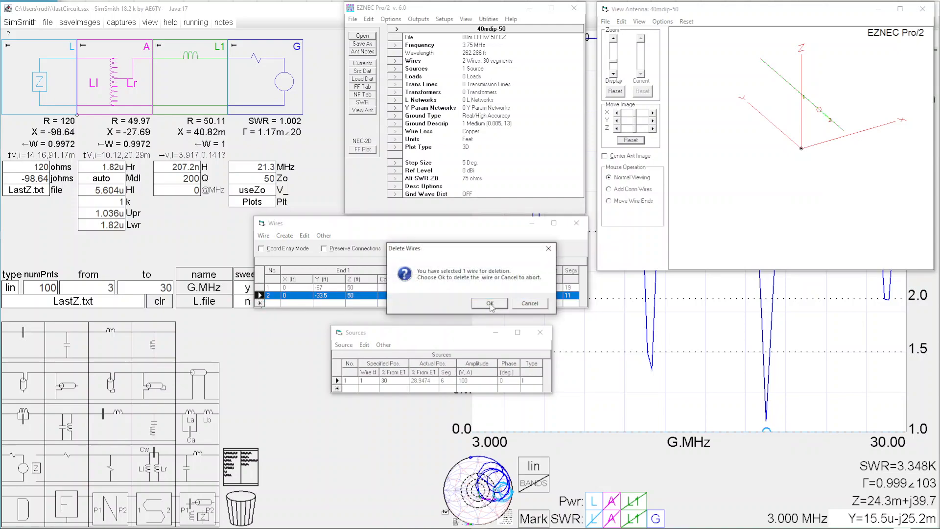
{"action": "key", "text": "Return"}
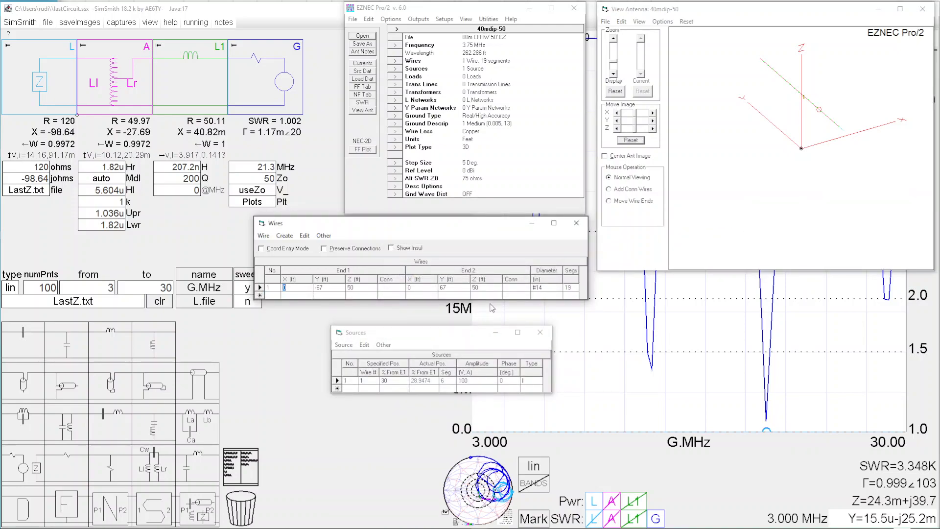
Step: Place the source 5% from End 1 of wire 1 and dismiss the segmentation check
{"action": "left_click", "coordinate": [402, 382]}
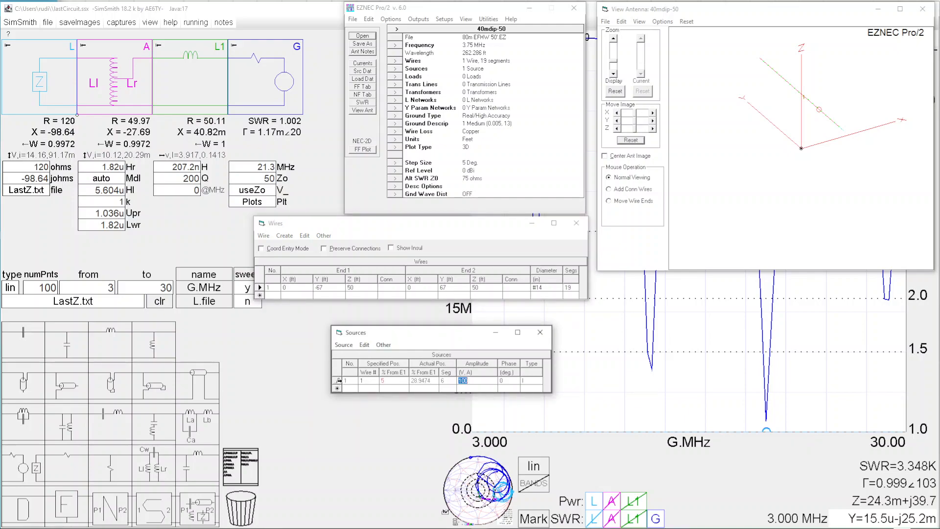
{"action": "key", "text": "Tab"}
{"action": "key", "text": "Tab"}
{"action": "key", "text": "Tab"}
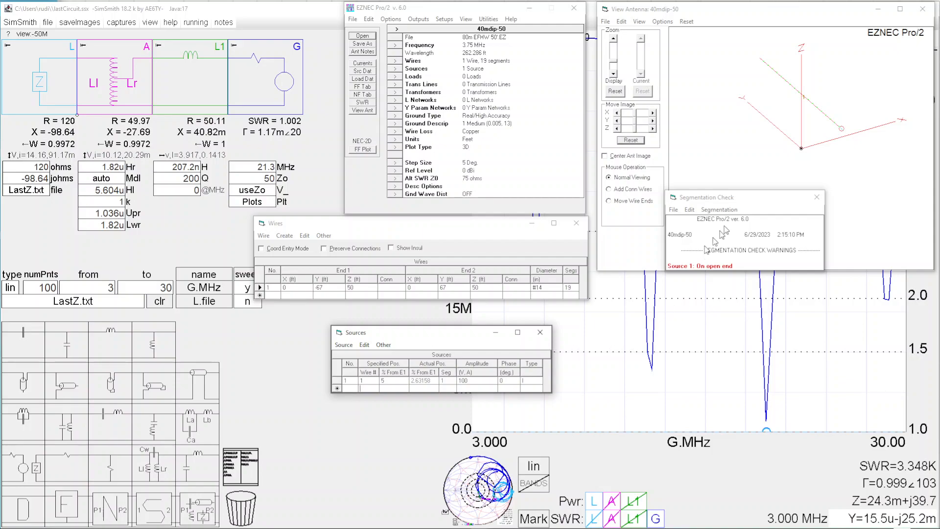
{"action": "left_click", "coordinate": [816, 197]}
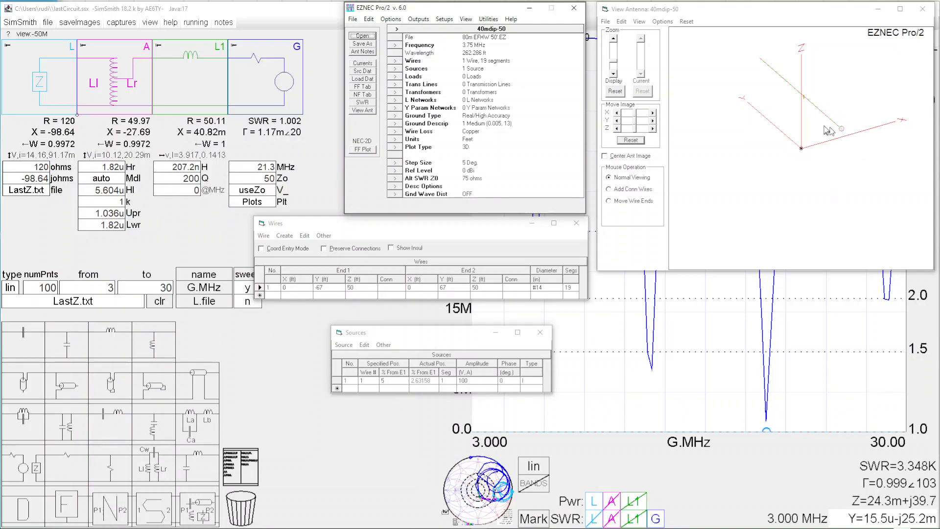
Step: Centre the antenna image in the view and set the remaining wire to 51 segments
{"action": "left_click", "coordinate": [606, 156]}
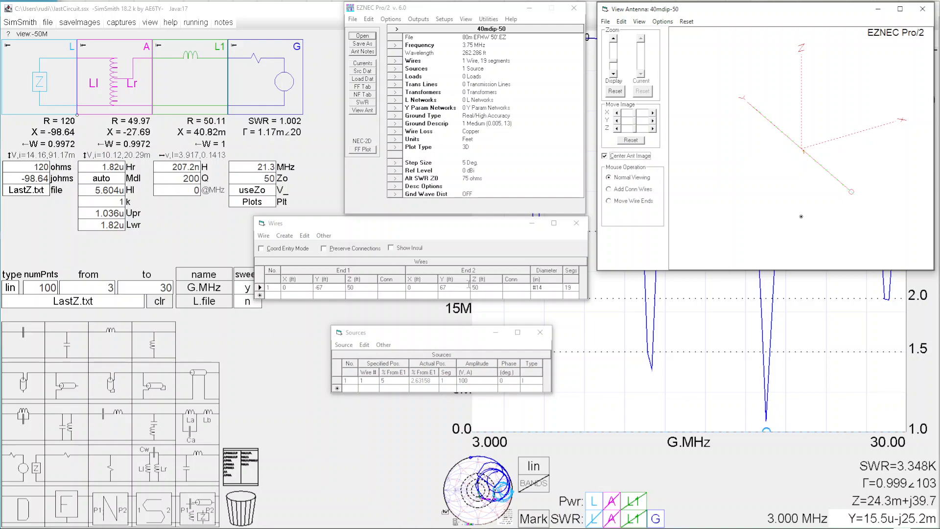
{"action": "left_click", "coordinate": [399, 381]}
{"action": "key", "text": "Tab"}
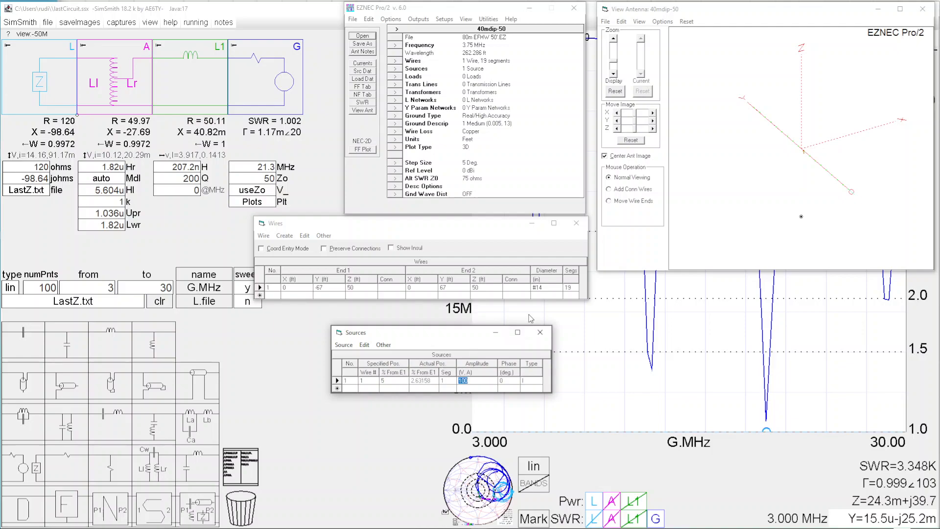
{"action": "left_click", "coordinate": [578, 288]}
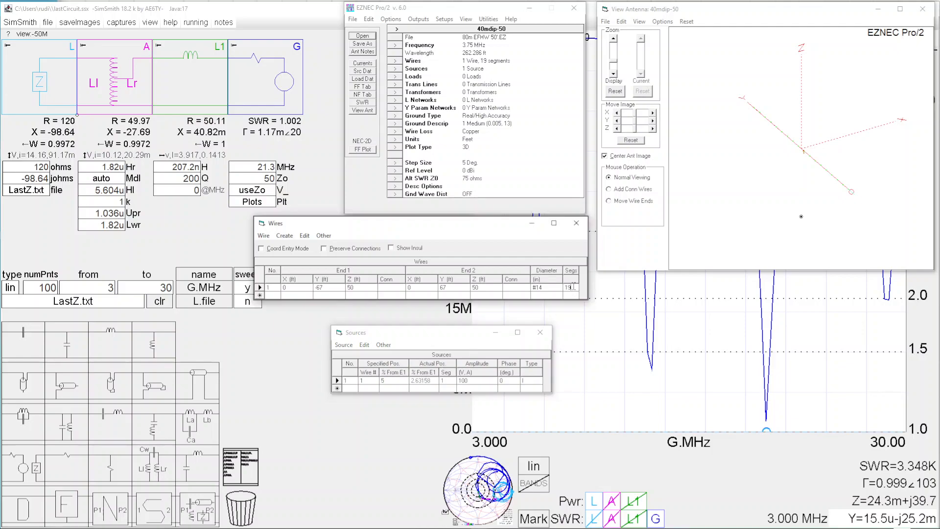
{"action": "key", "text": "Return"}
{"action": "left_click", "coordinate": [394, 381]}
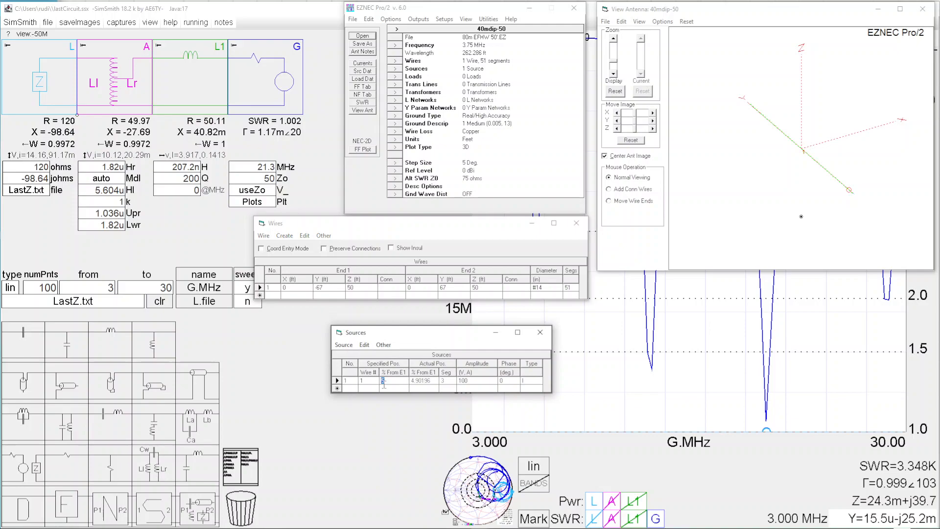
{"action": "key", "text": "Tab"}
Step: Switch to SimSmith and remove the series inductor and the autotransformer from the matching circuit
{"action": "left_click", "coordinate": [204, 82]}
{"action": "left_click_drag", "start_coordinate": [204, 84], "coordinate": [247, 518]}
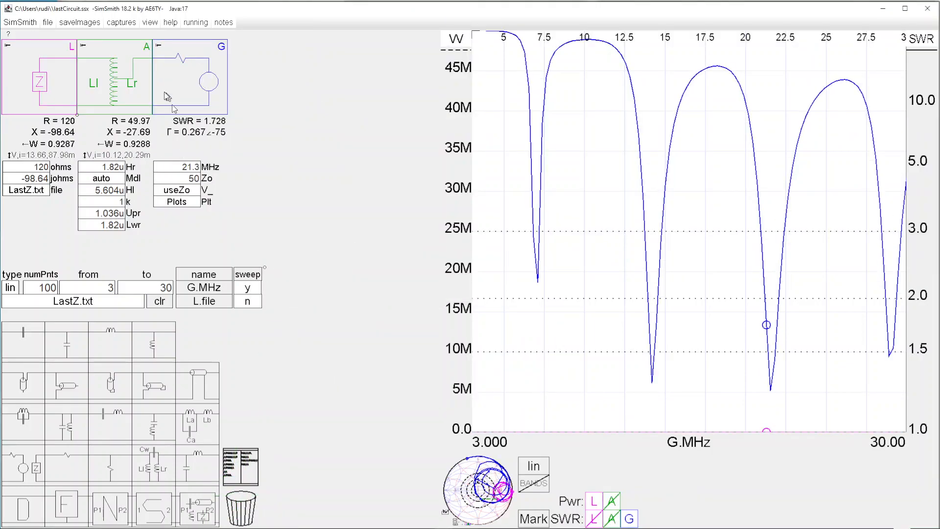
{"action": "left_click_drag", "start_coordinate": [116, 81], "coordinate": [251, 524]}
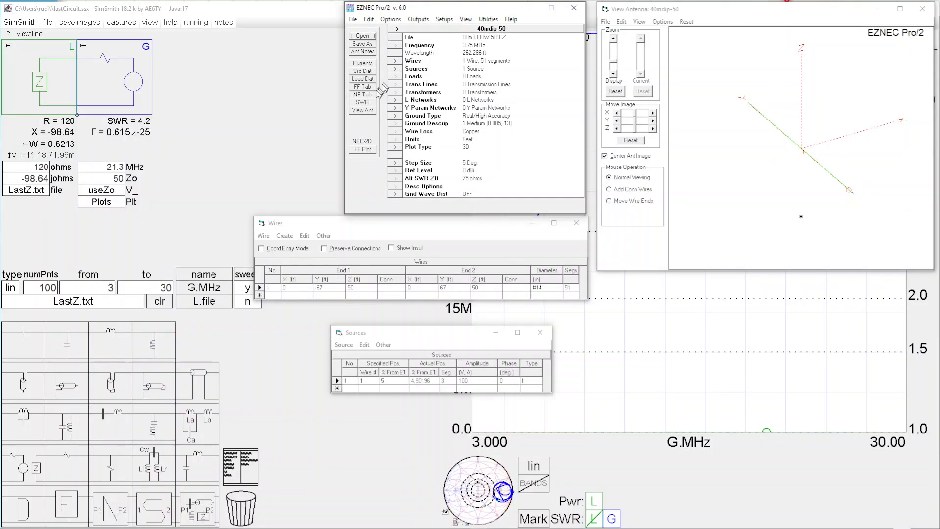
Step: Run EZNEC's SWR sweep from 3 to 30 MHz in 0.2 MHz steps, read each dip from the highest frequency down, and close the plot
{"action": "left_click", "coordinate": [363, 102]}
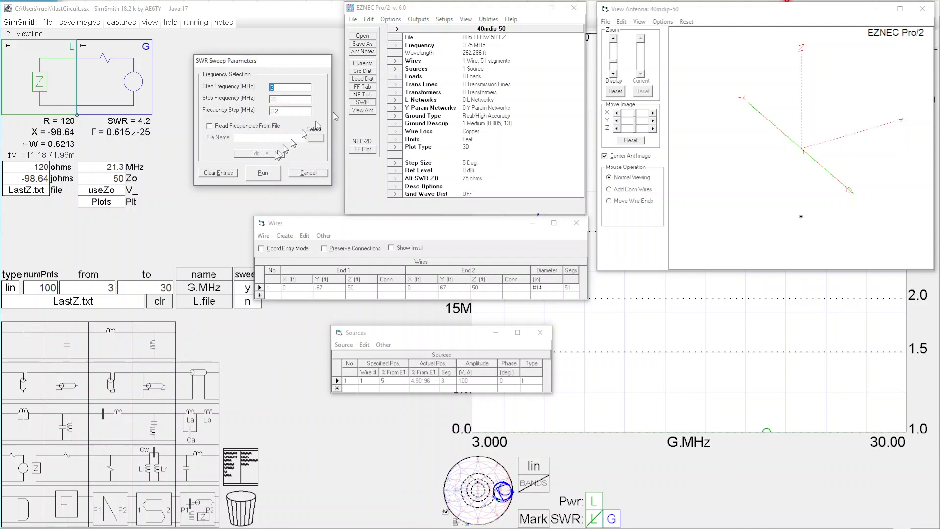
{"action": "left_click", "coordinate": [262, 174]}
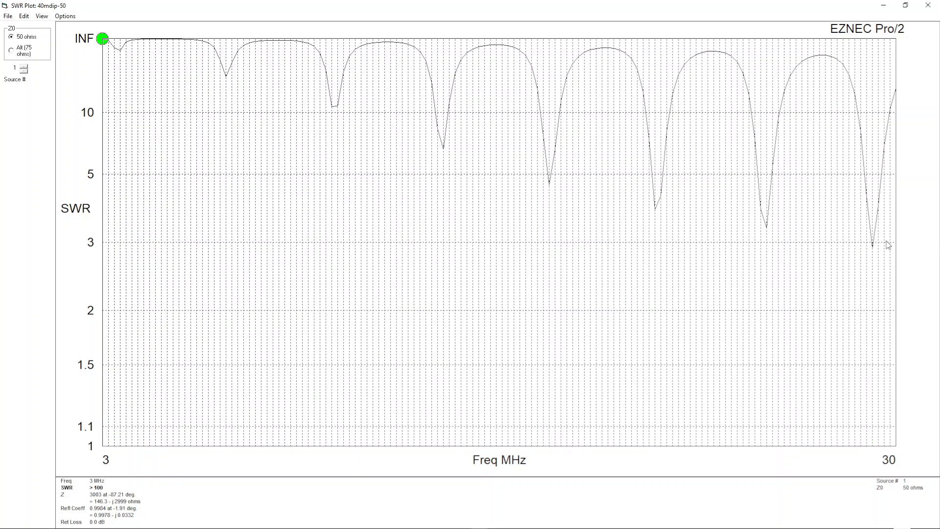
{"action": "left_click", "coordinate": [875, 249]}
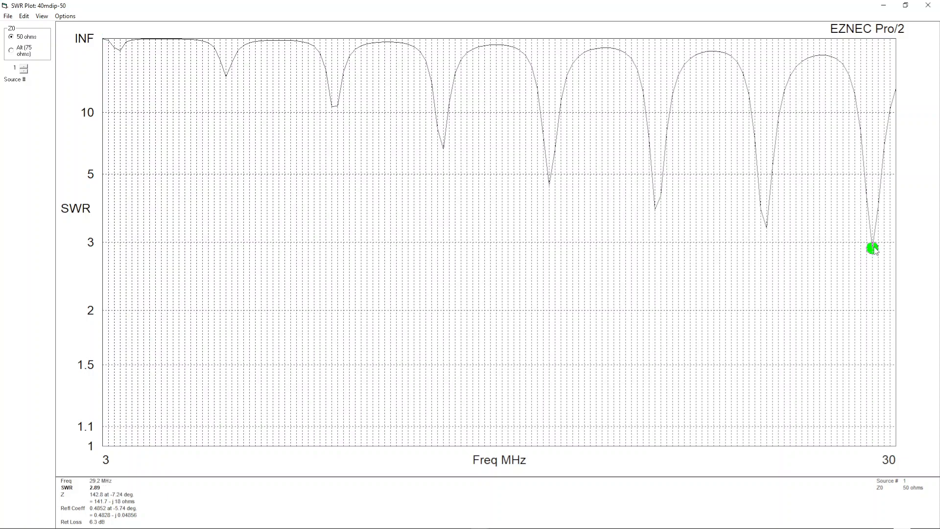
{"action": "left_click", "coordinate": [767, 229]}
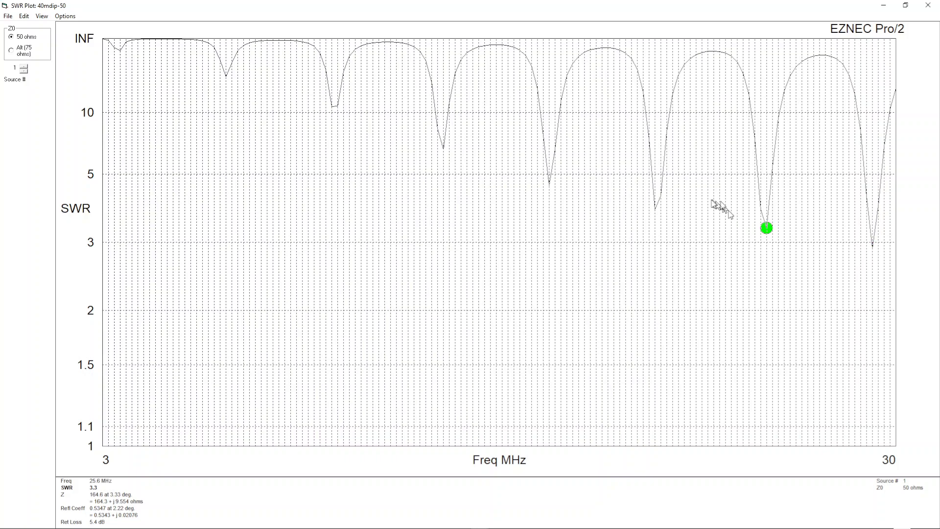
{"action": "left_click", "coordinate": [656, 209]}
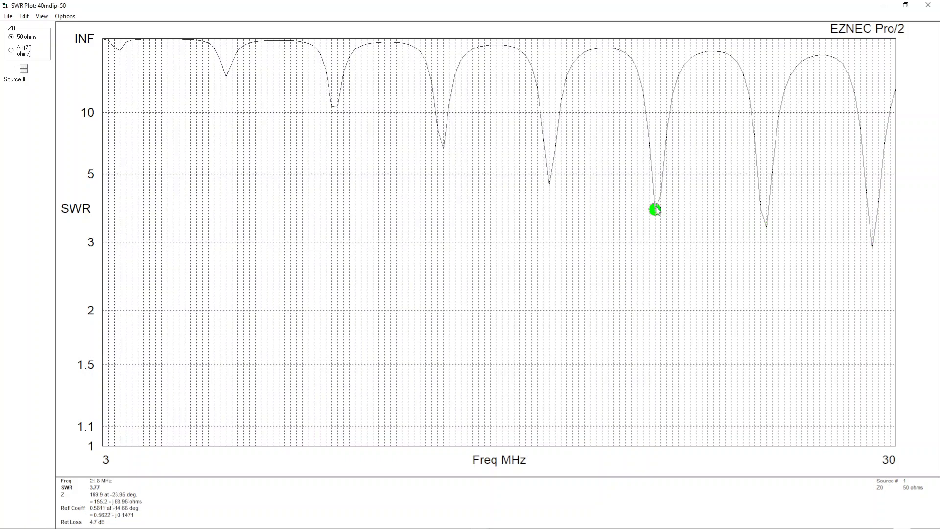
{"action": "left_click", "coordinate": [551, 185]}
{"action": "left_click", "coordinate": [444, 149]}
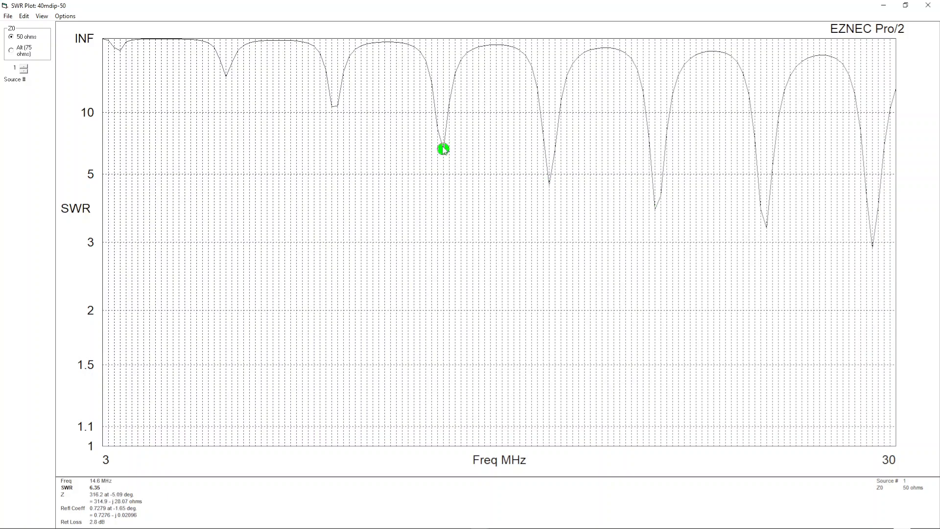
{"action": "left_click", "coordinate": [336, 107]}
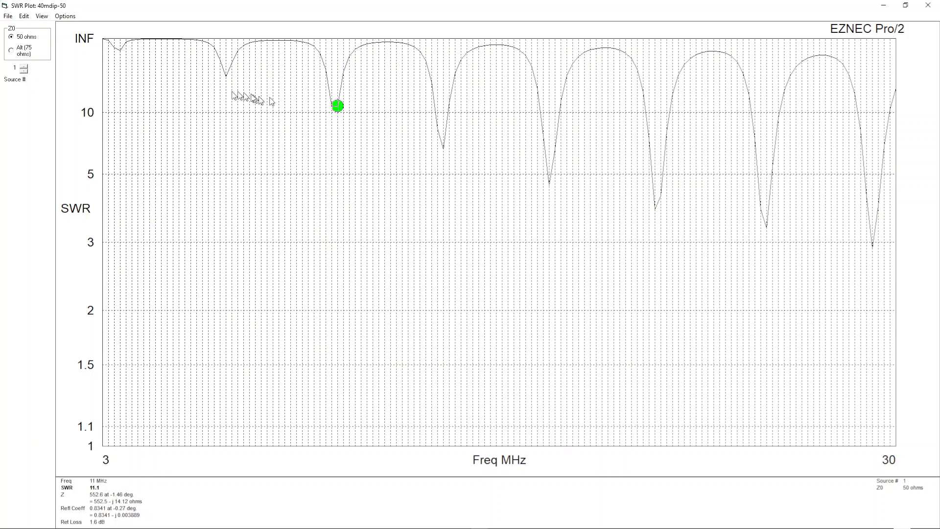
{"action": "left_click", "coordinate": [226, 76]}
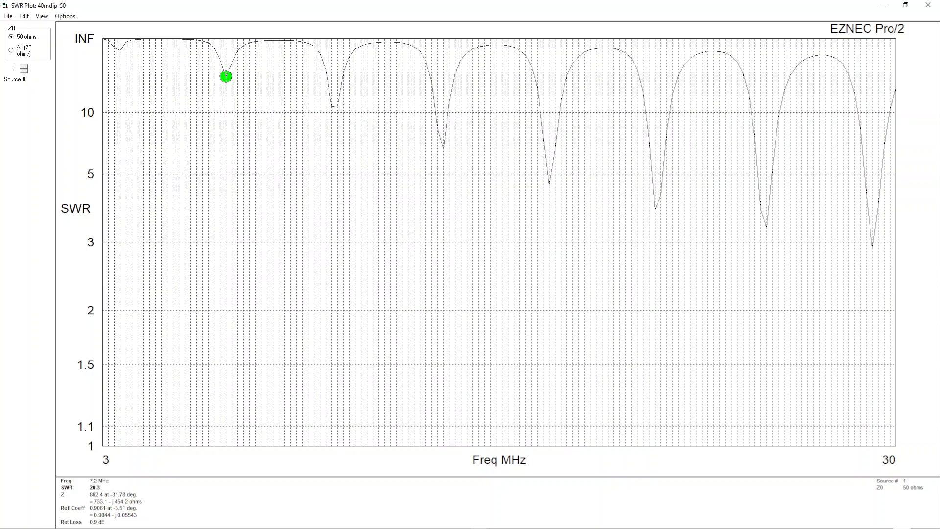
{"action": "left_click", "coordinate": [929, 6]}
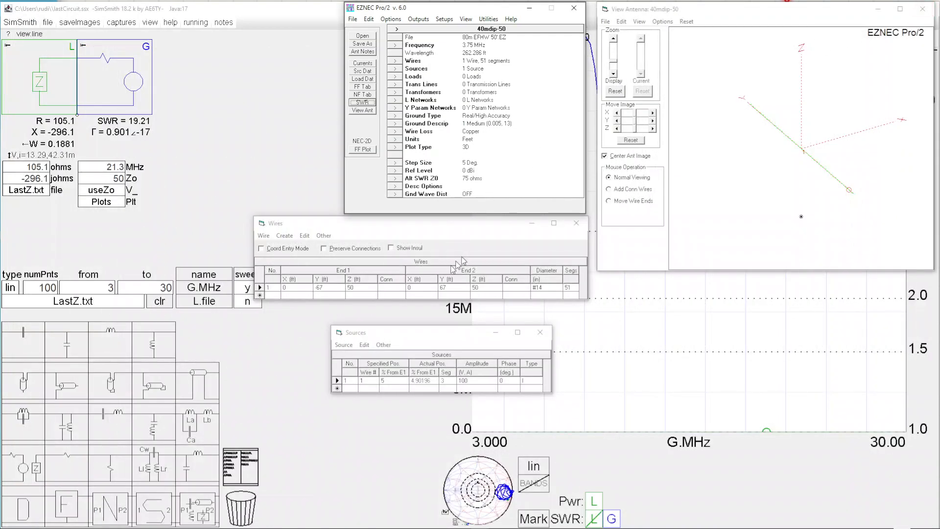
Step: Set the wire's Y coordinates to -68 ft and 68 ft and run the SWR sweep with the same settings
{"action": "left_click", "coordinate": [330, 288]}
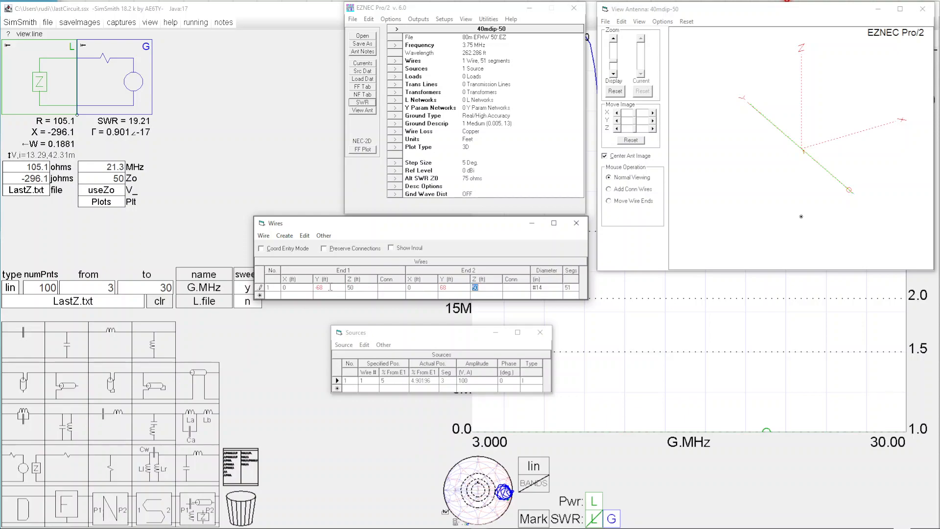
{"action": "key", "text": "Return"}
{"action": "left_click", "coordinate": [367, 103]}
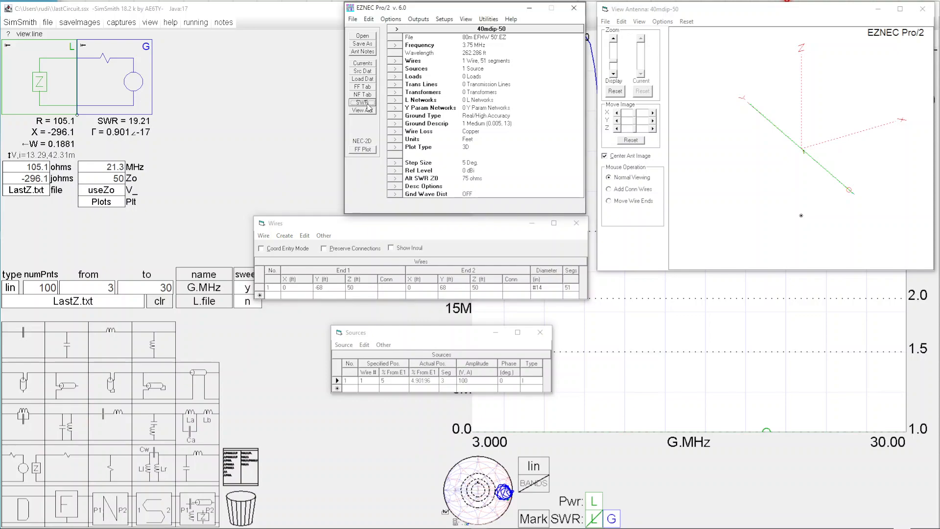
{"action": "key", "text": "Return"}
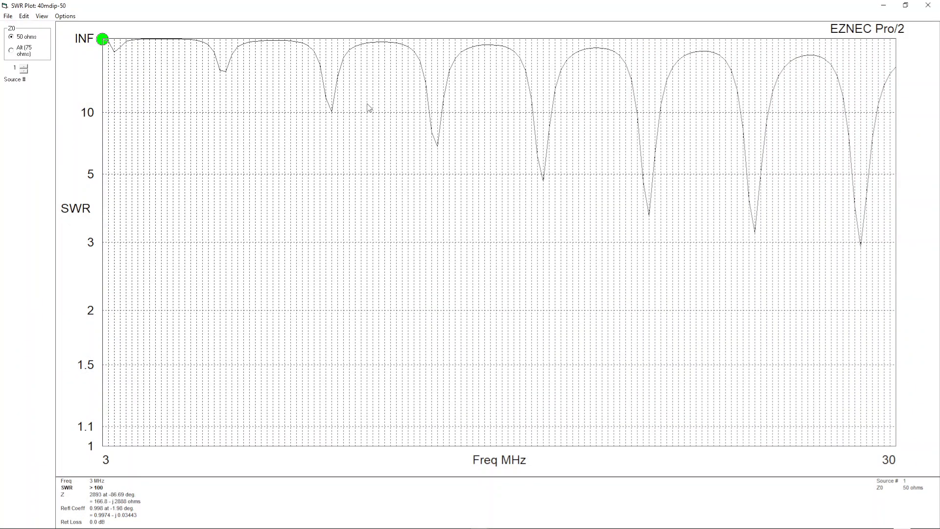
Step: Read the SWR dips near 11, 7 and 14 MHz and return the plot to its smaller window
{"action": "left_click", "coordinate": [334, 114]}
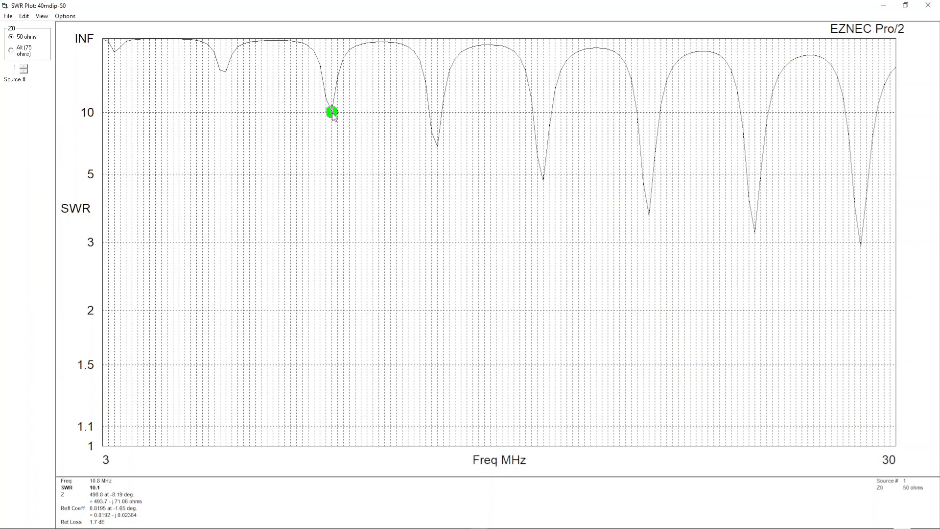
{"action": "left_click", "coordinate": [222, 72]}
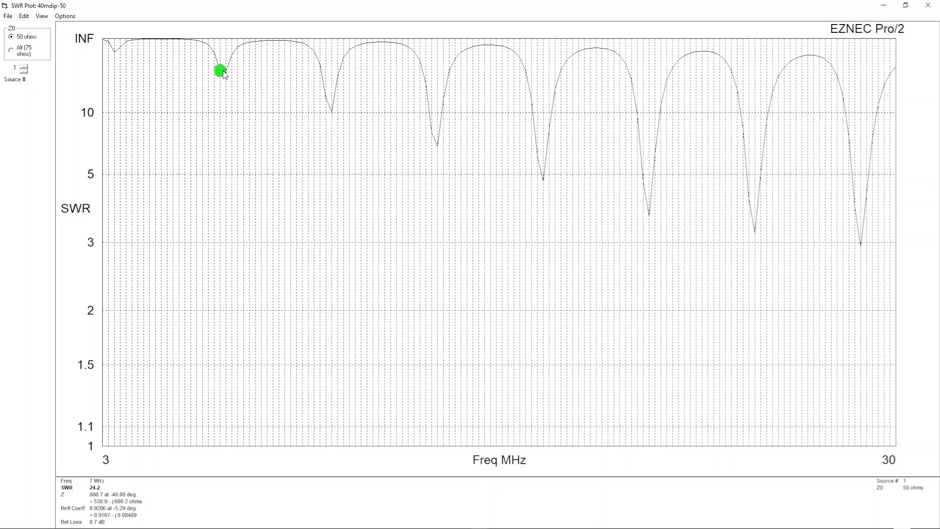
{"action": "left_click", "coordinate": [439, 149]}
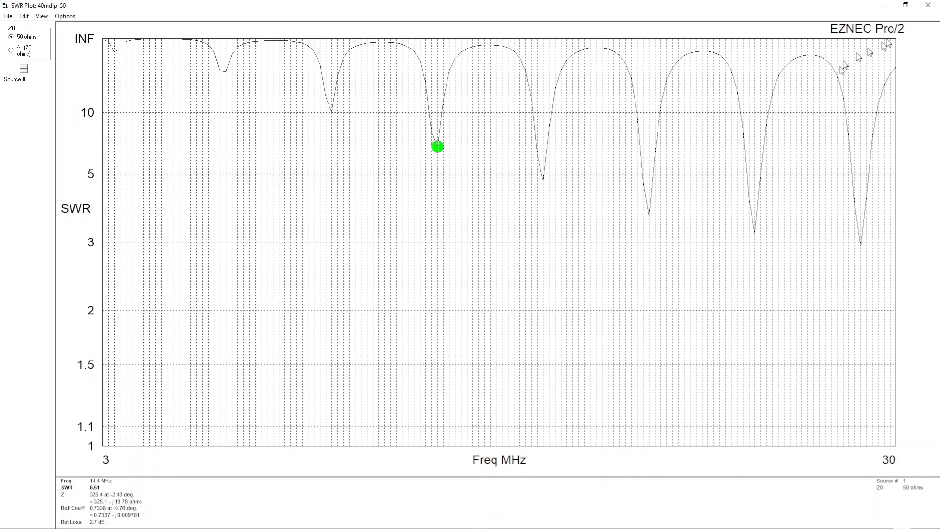
{"action": "left_click", "coordinate": [906, 6]}
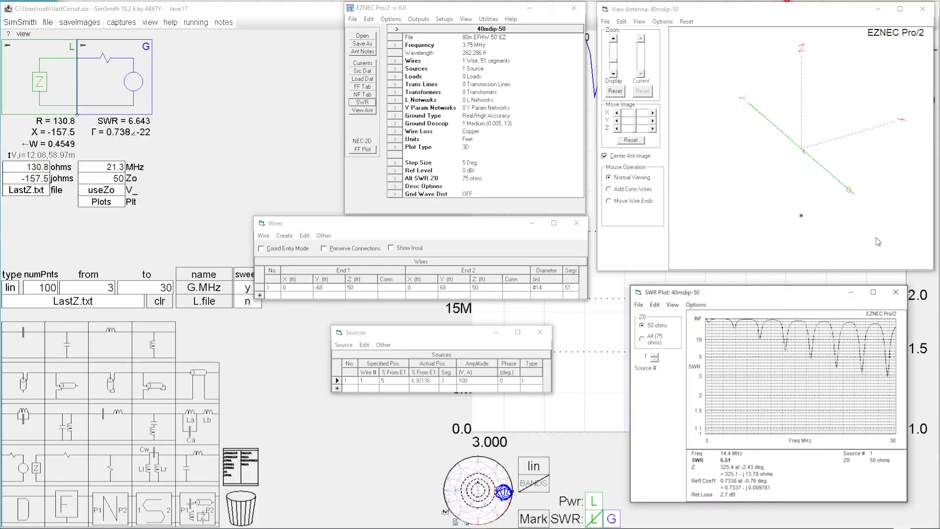
Step: Switch to SimSmith, examine the load on the Smith chart, and read the SWR dip near 28.6 MHz on the SWR plot
{"action": "left_click", "coordinate": [237, 120]}
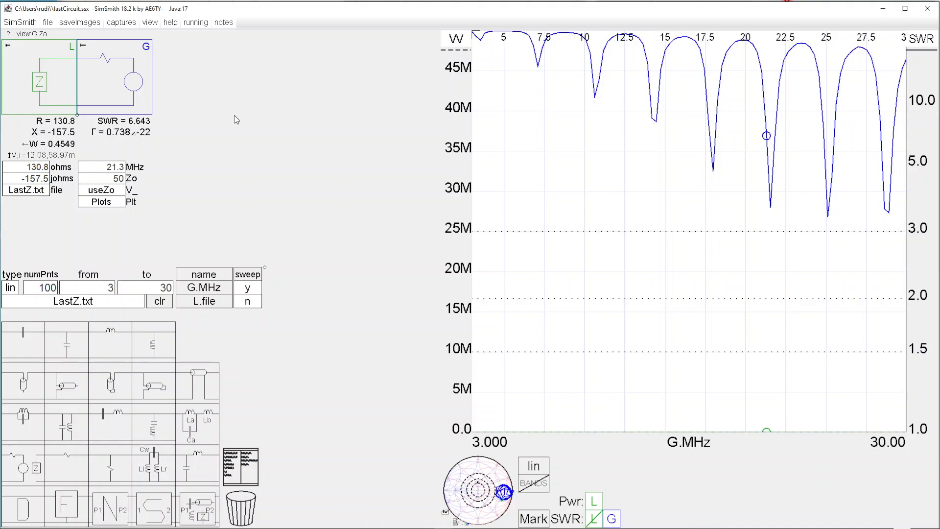
{"action": "left_click", "coordinate": [473, 478]}
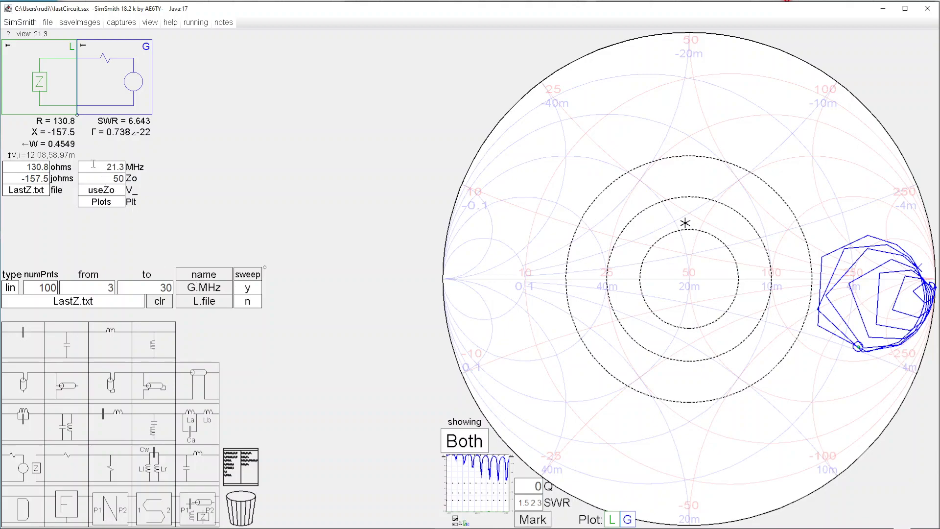
{"action": "left_click", "coordinate": [480, 480]}
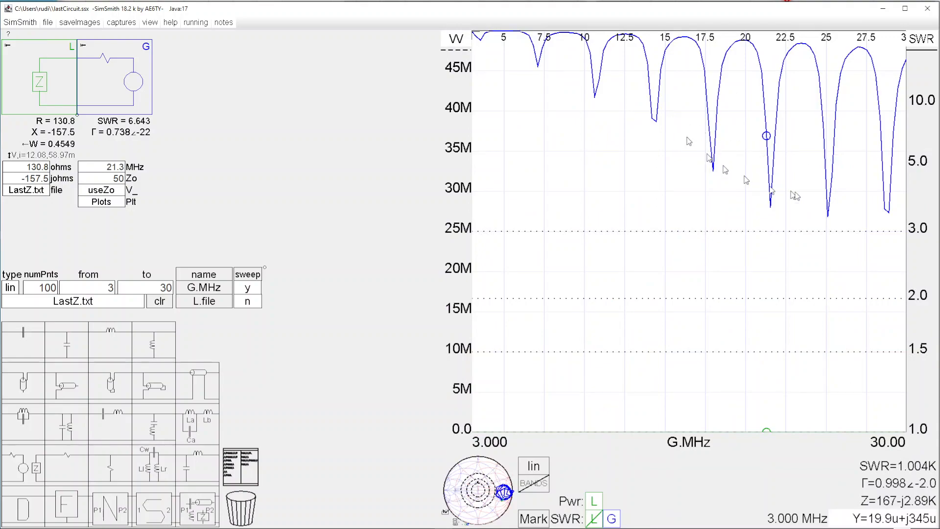
{"action": "left_click", "coordinate": [888, 211]}
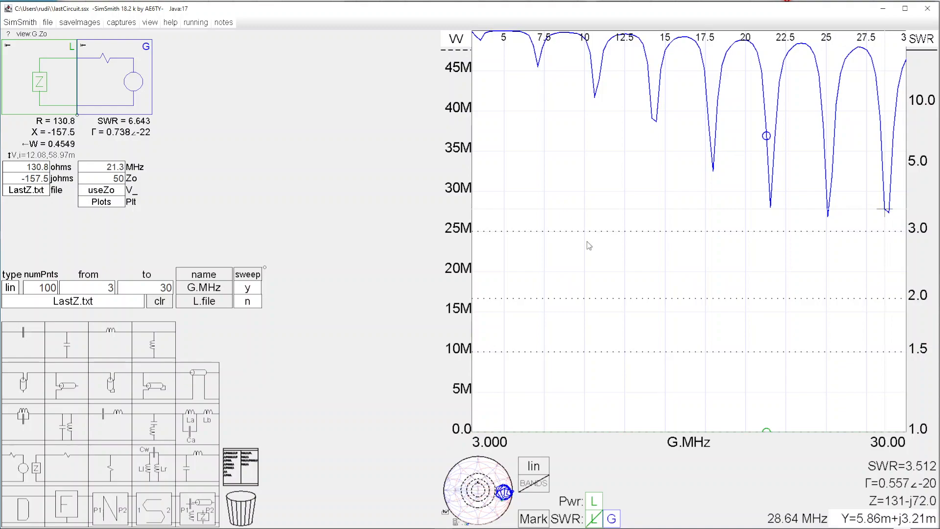
Step: Set the generator frequency to 28.4 MHz and display the Smith chart
{"action": "left_click", "coordinate": [98, 167]}
{"action": "left_click_drag", "start_coordinate": [104, 165], "coordinate": [181, 170]}
{"action": "type", "text": "28.4"}
{"action": "key", "text": "Return"}
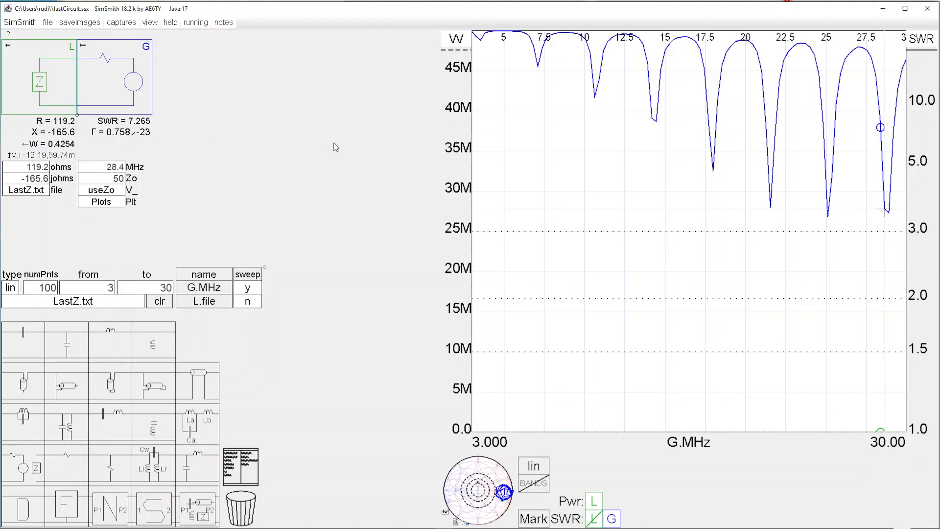
{"action": "left_click", "coordinate": [479, 473]}
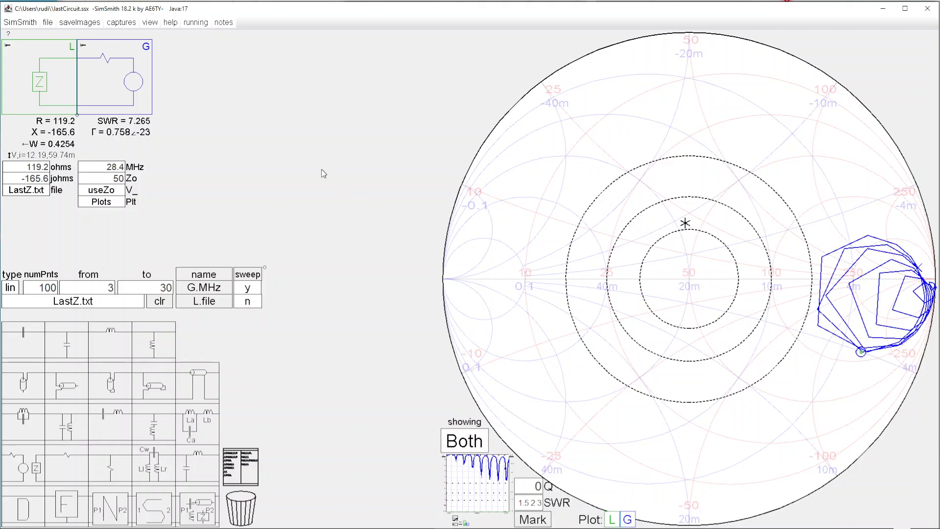
Step: Insert a coupled-inductor transformer between the load and the generator and change its model to auto
{"action": "left_click_drag", "start_coordinate": [154, 465], "coordinate": [117, 64]}
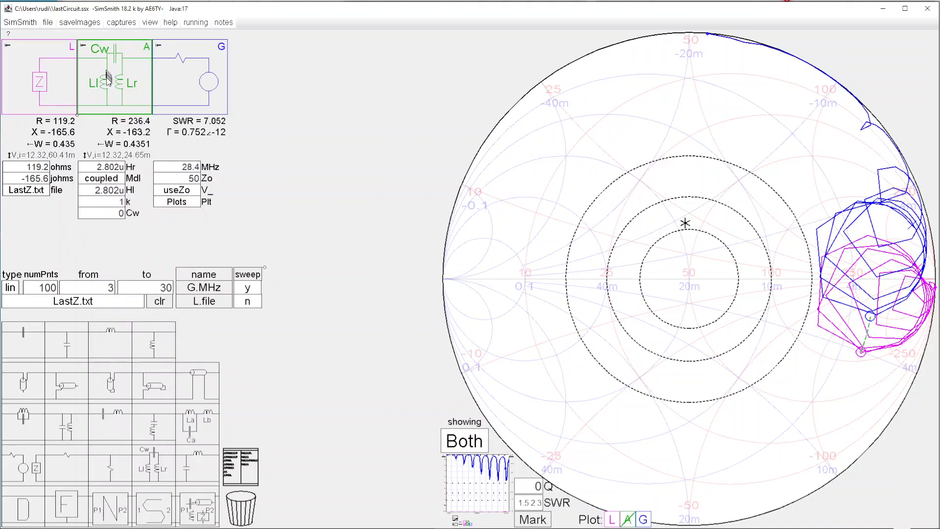
{"action": "left_click", "coordinate": [115, 181]}
{"action": "left_click", "coordinate": [114, 180]}
Step: Lower the autotransformer's Hr inductance to 1.005u while watching the impedance on the Smith chart
{"action": "left_click", "coordinate": [113, 167]}
{"action": "scroll", "coordinate": [112, 168], "scroll_direction": "down", "scroll_amount": 5}
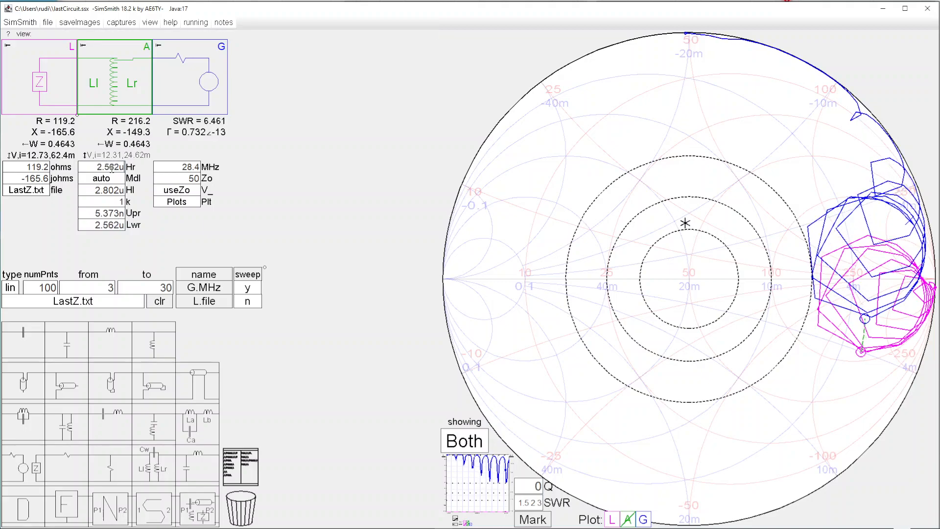
{"action": "scroll", "coordinate": [112, 168], "scroll_direction": "down", "scroll_amount": 8}
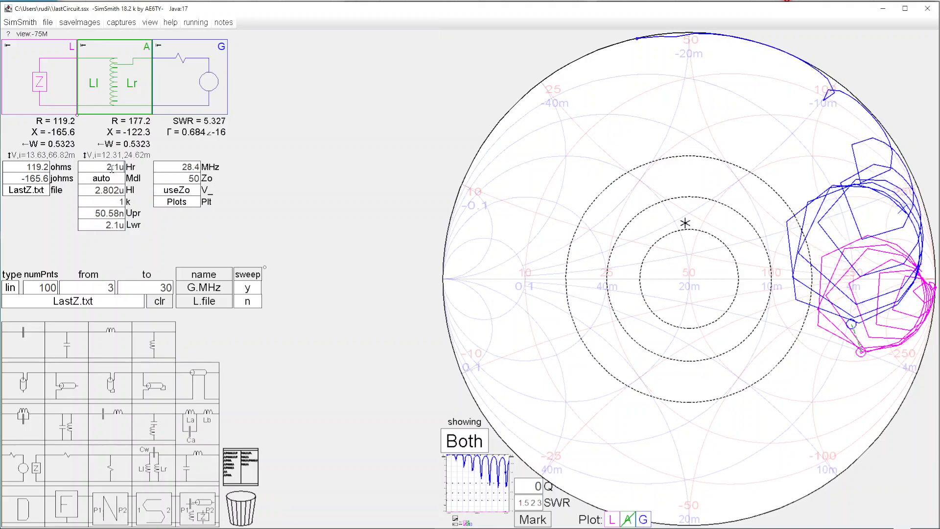
{"action": "scroll", "coordinate": [112, 168], "scroll_direction": "down", "scroll_amount": 12}
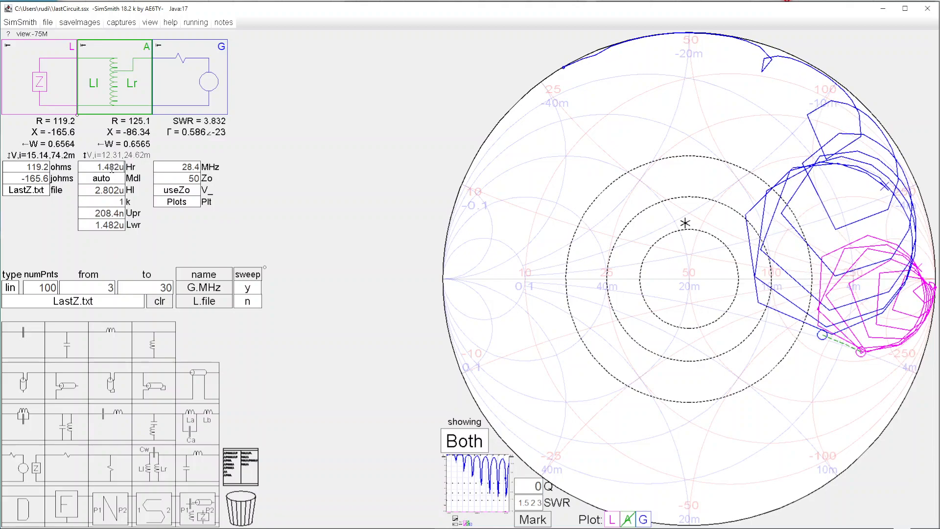
{"action": "scroll", "coordinate": [112, 168], "scroll_direction": "down", "scroll_amount": 4}
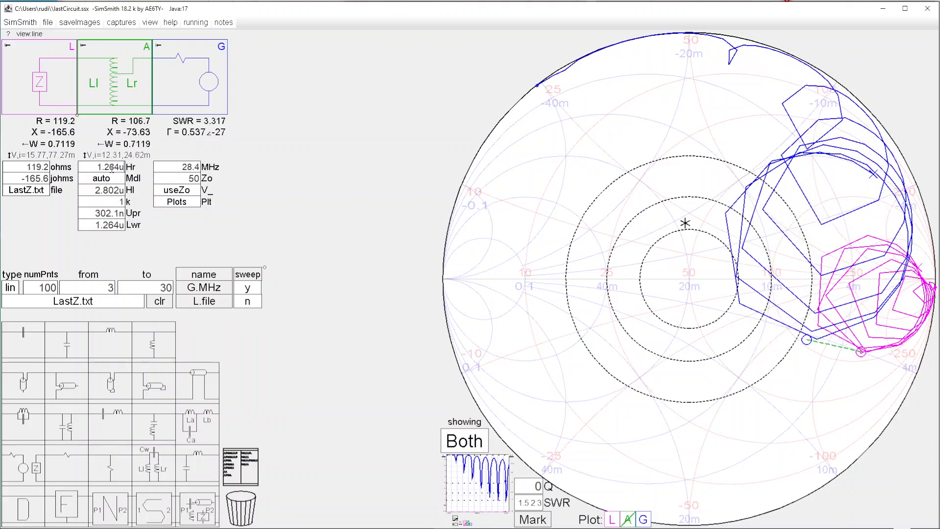
{"action": "scroll", "coordinate": [112, 168], "scroll_direction": "down", "scroll_amount": 5}
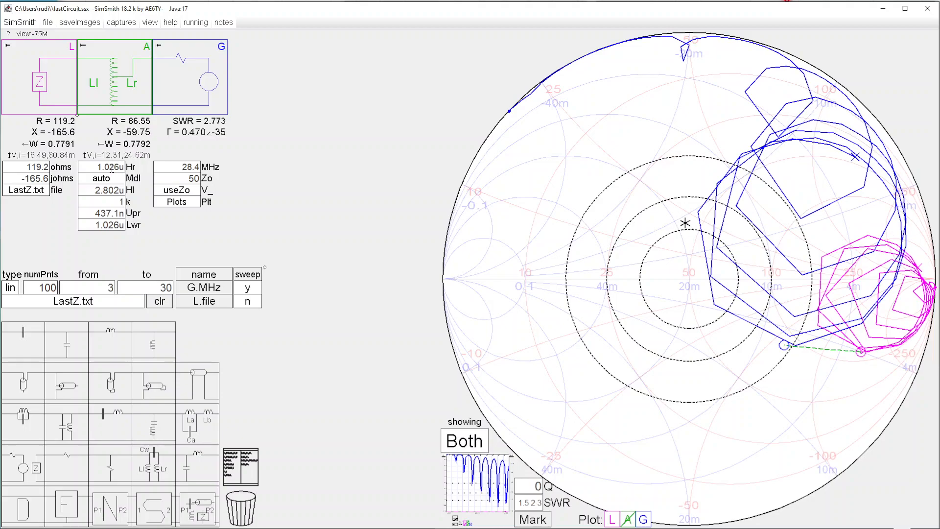
{"action": "scroll", "coordinate": [112, 168], "scroll_direction": "down", "scroll_amount": 3}
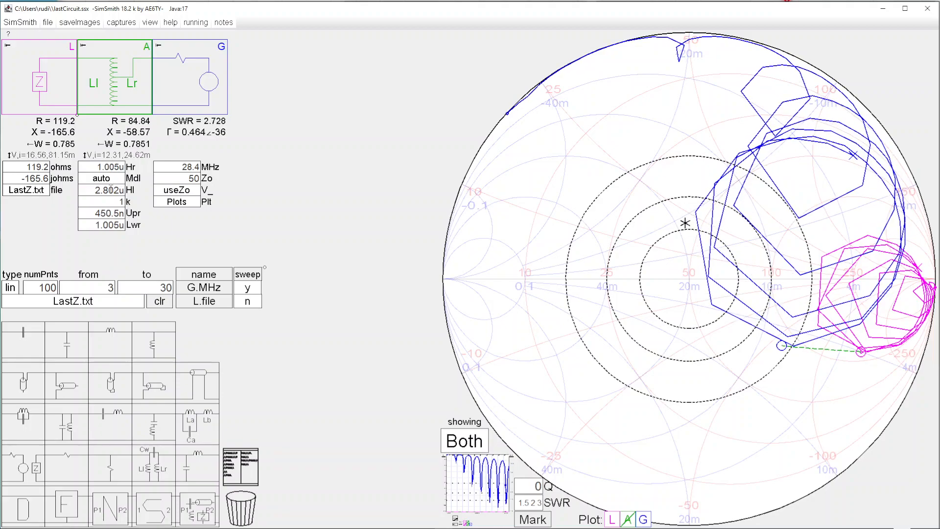
Step: Raise the autotransformer's Hl inductance to 3.93u to bring the resistance close to 50 ohms
{"action": "scroll", "coordinate": [111, 189], "scroll_direction": "up", "scroll_amount": 3}
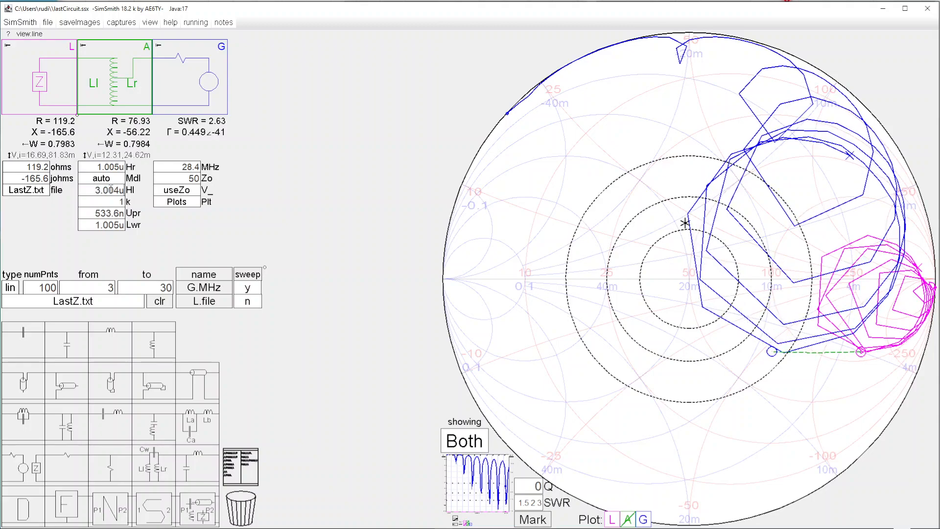
{"action": "scroll", "coordinate": [111, 190], "scroll_direction": "up", "scroll_amount": 8}
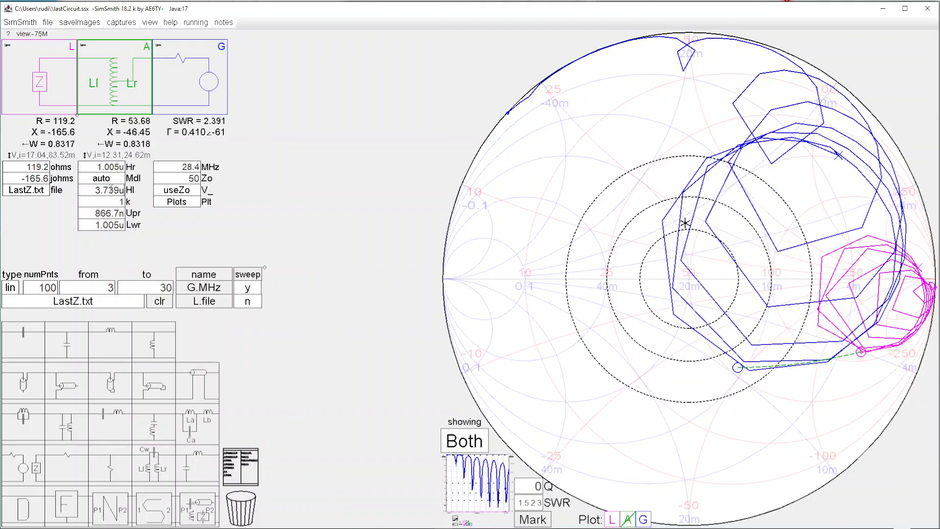
{"action": "scroll", "coordinate": [111, 189], "scroll_direction": "up", "scroll_amount": 6}
{"action": "scroll", "coordinate": [111, 189], "scroll_direction": "down", "scroll_amount": 4}
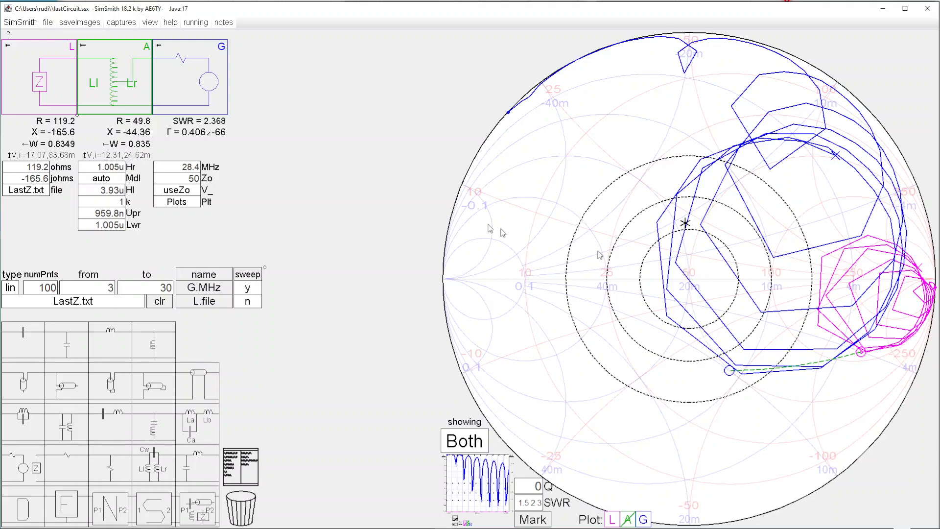
Step: Add a series inductor between the autotransformer and the generator and tune it to 251.1n to cancel the remaining reactance
{"action": "left_click_drag", "start_coordinate": [125, 336], "coordinate": [184, 92]}
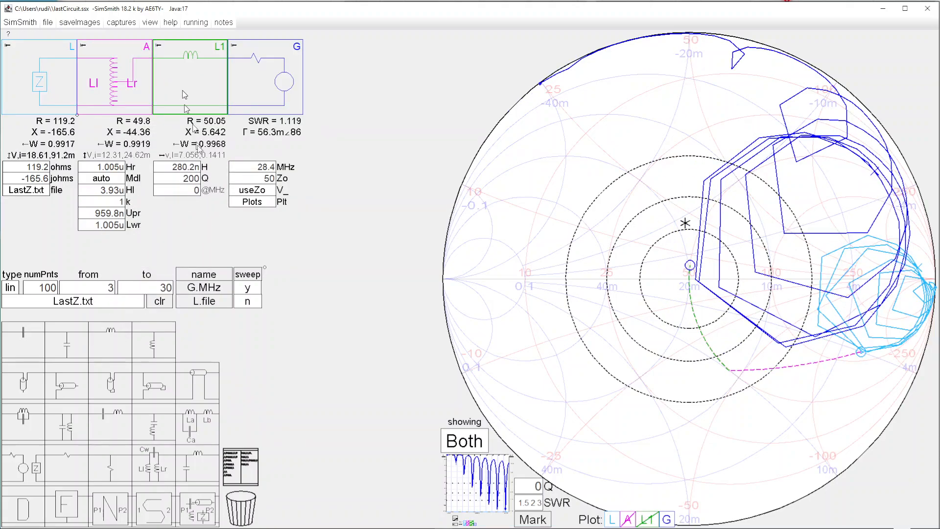
{"action": "left_click", "coordinate": [188, 170]}
{"action": "scroll", "coordinate": [187, 170], "scroll_direction": "up", "scroll_amount": 3}
{"action": "scroll", "coordinate": [185, 170], "scroll_direction": "down", "scroll_amount": 8}
{"action": "scroll", "coordinate": [185, 171], "scroll_direction": "down", "scroll_amount": 6}
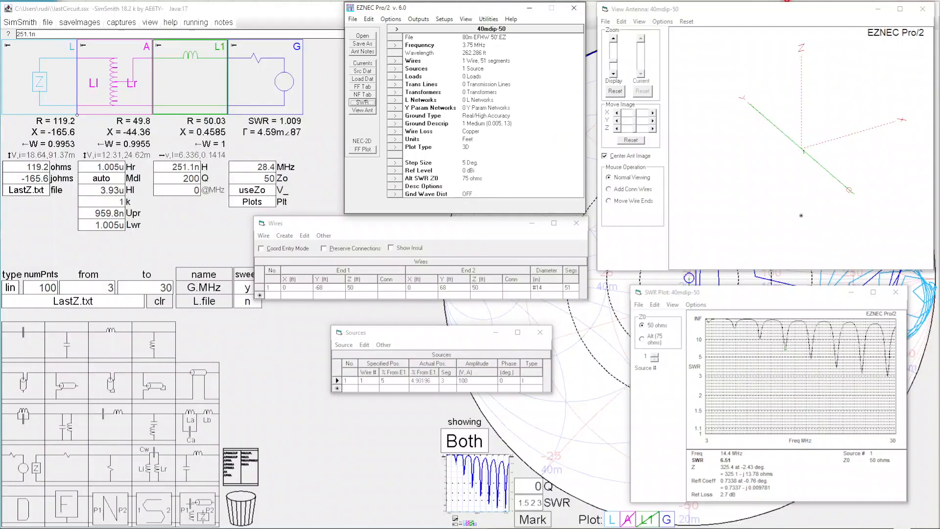
Step: Switch to EZNEC, plot the 3D far field at 3.75 MHz, and set the frequency to 28.4 MHz, dismissing the segmentation check
{"action": "left_click", "coordinate": [371, 150]}
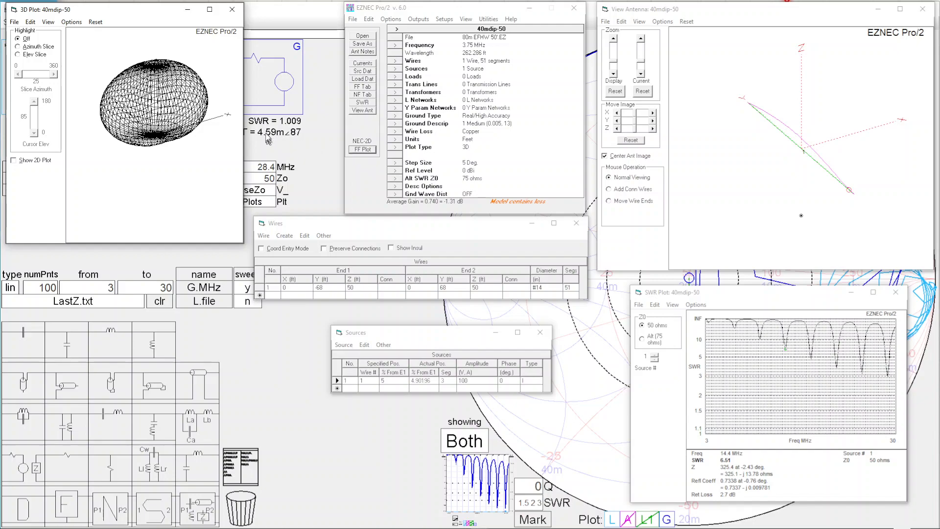
{"action": "left_click", "coordinate": [399, 45]}
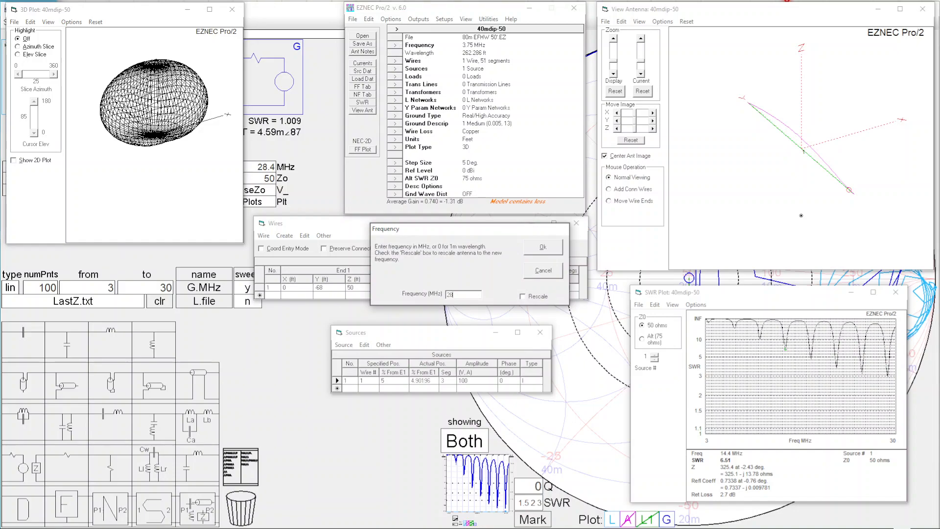
{"action": "type", "text": "28.4"}
{"action": "key", "text": "Return"}
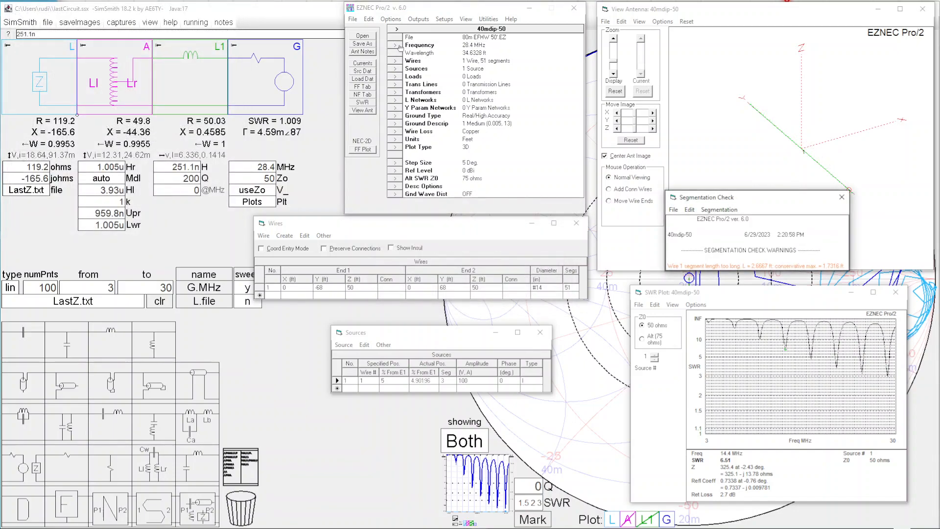
{"action": "left_click", "coordinate": [842, 197]}
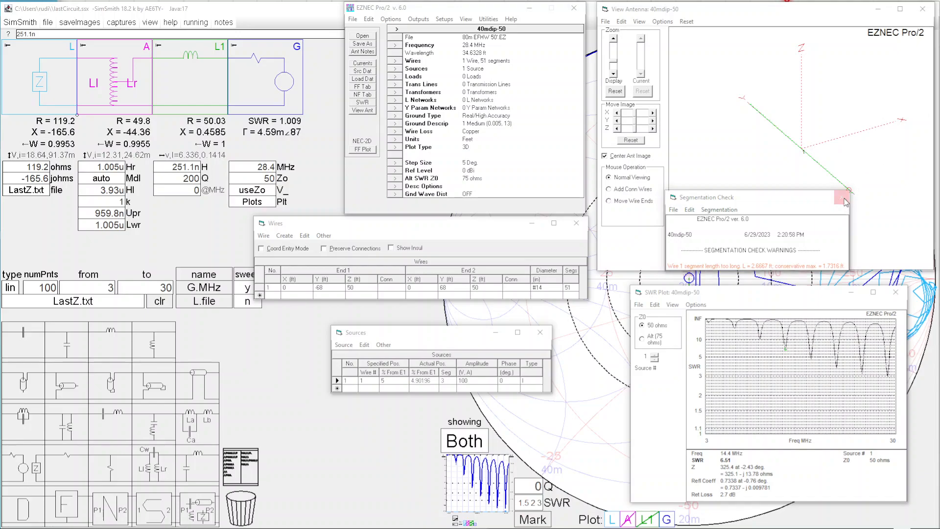
Step: Set the wire's segment count to 101 and rerun the SWR sweep
{"action": "left_click", "coordinate": [574, 288]}
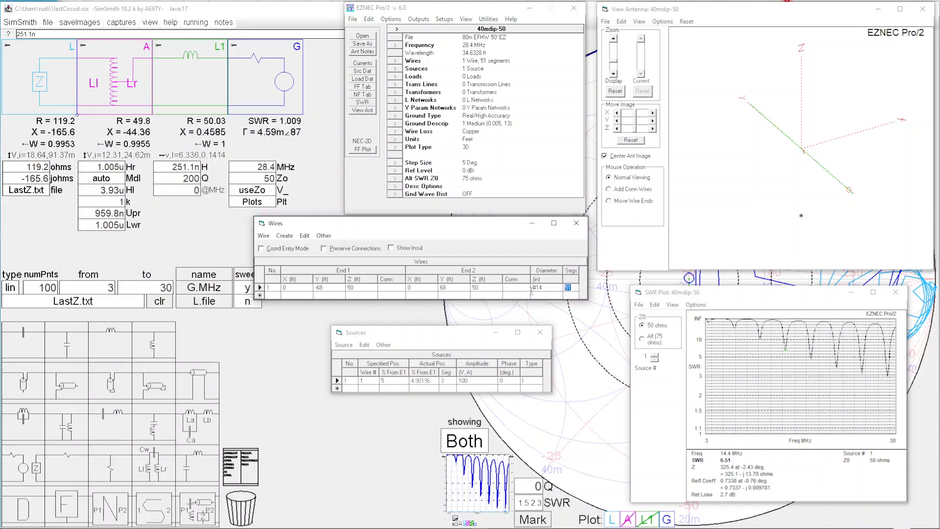
{"action": "type", "text": "101"}
{"action": "key", "text": "Return"}
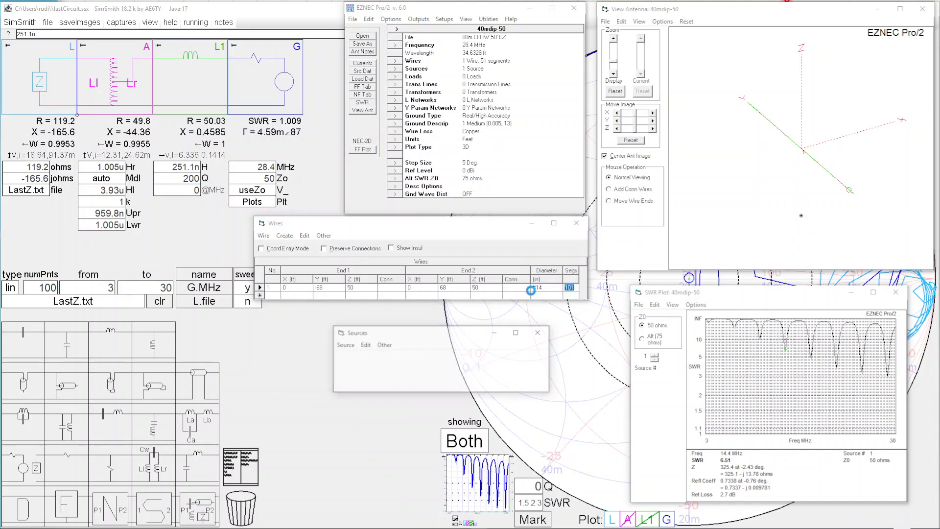
{"action": "left_click", "coordinate": [363, 102]}
{"action": "left_click", "coordinate": [262, 172]}
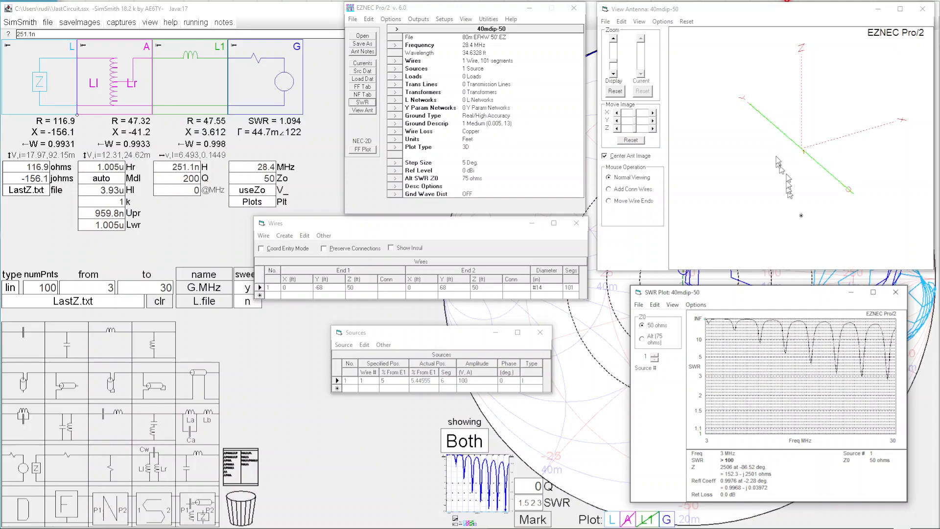
Step: Plot the 3D far field at 28.4 MHz and examine the wire currents and pattern lobes from a rotated viewpoint
{"action": "mouse_move", "coordinate": [808, 157]}
{"action": "left_click", "coordinate": [364, 149]}
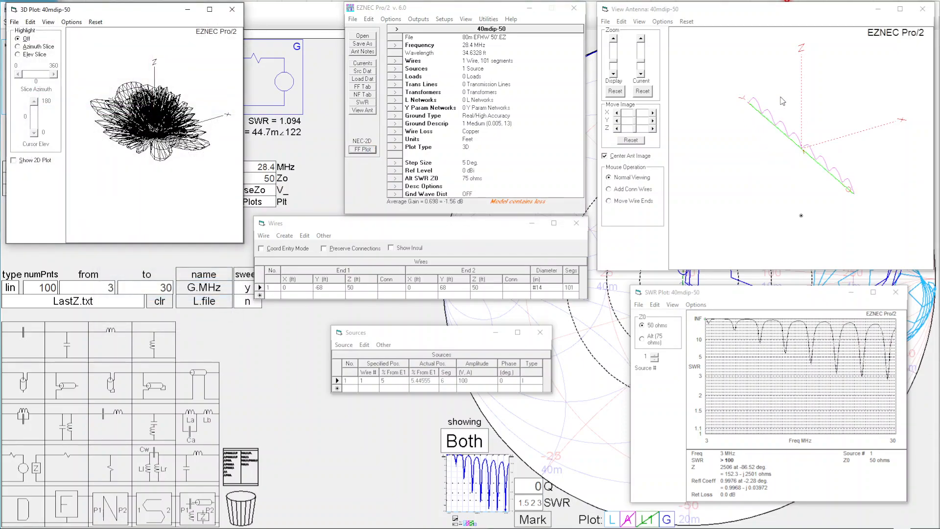
{"action": "left_click_drag", "start_coordinate": [769, 143], "coordinate": [749, 145]}
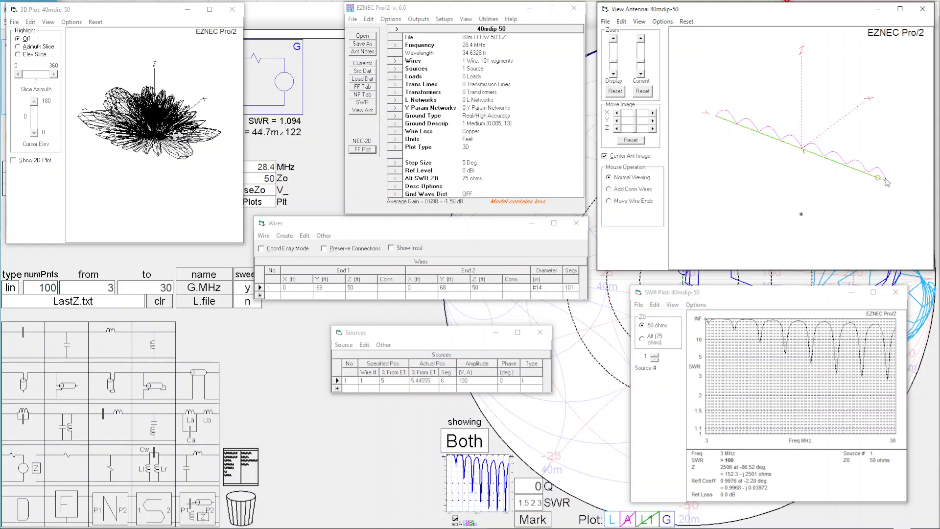
{"action": "mouse_move", "coordinate": [133, 174]}
{"action": "left_mouse_down"}
{"action": "mouse_move", "coordinate": [129, 160]}
{"action": "mouse_move", "coordinate": [131, 188]}
{"action": "mouse_move", "coordinate": [161, 193]}
{"action": "mouse_move", "coordinate": [120, 195]}
{"action": "mouse_move", "coordinate": [102, 145]}
{"action": "mouse_move", "coordinate": [105, 178]}
{"action": "mouse_move", "coordinate": [122, 180]}
{"action": "left_mouse_up"}
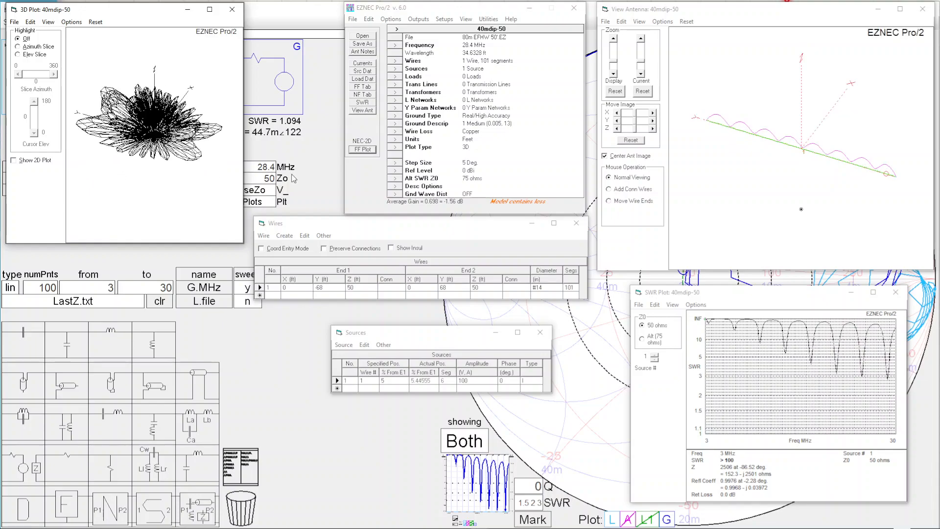
Step: Change the plot type to Elevation and generate the far-field plot
{"action": "left_click", "coordinate": [395, 147]}
{"action": "left_click", "coordinate": [406, 287]}
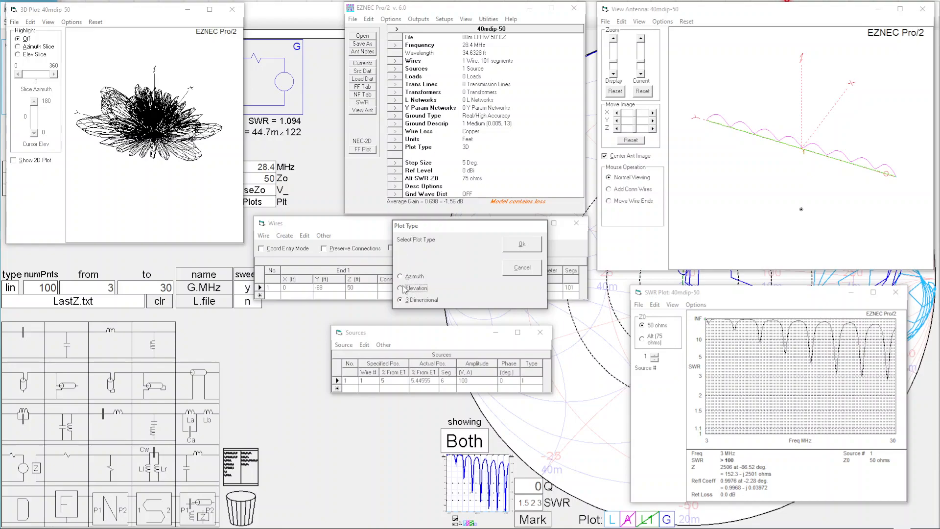
{"action": "left_click", "coordinate": [522, 244]}
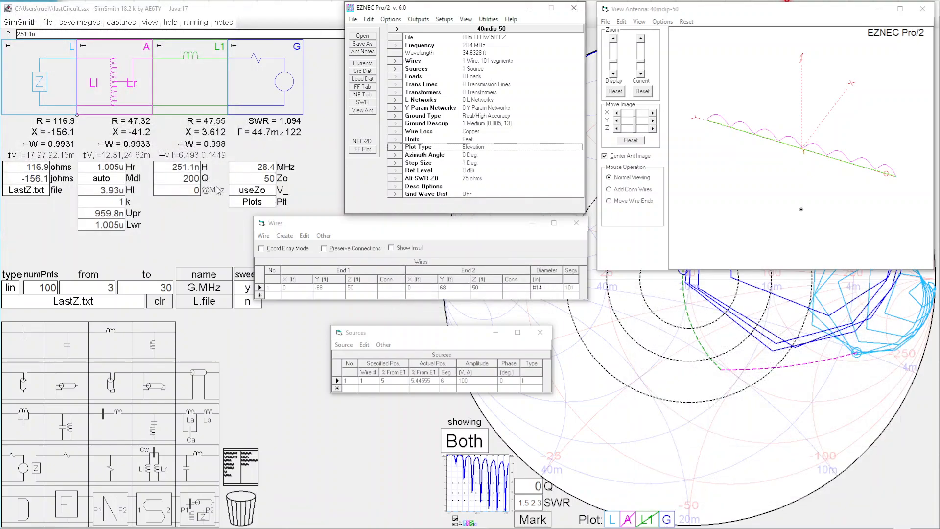
{"action": "left_click", "coordinate": [364, 149]}
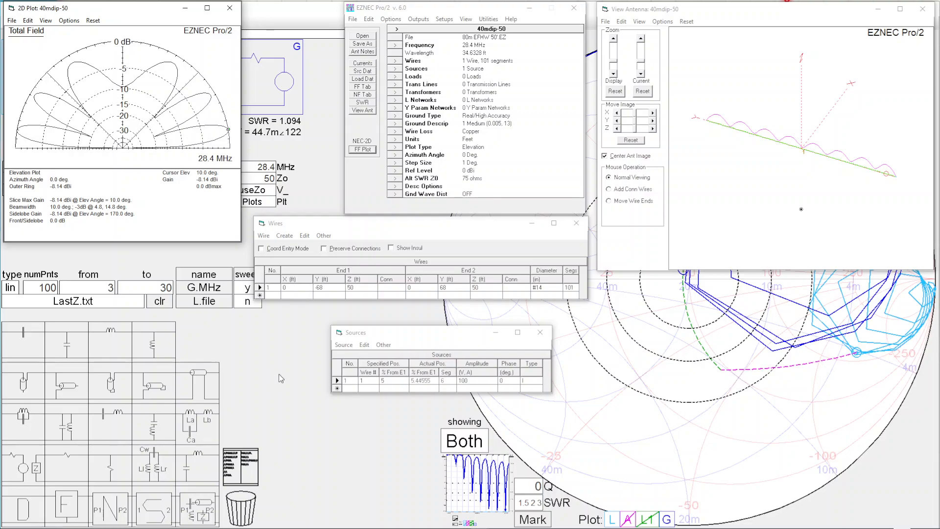
Step: Open the antenna file 20m Vert Long Guy Rad 20'.EZ without saving the changes to the current description
{"action": "left_click", "coordinate": [362, 37]}
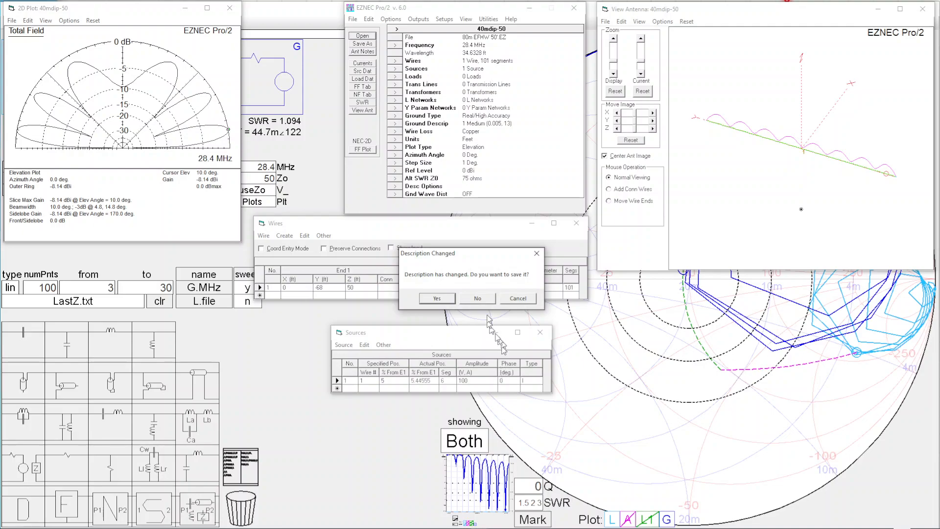
{"action": "left_click", "coordinate": [478, 299]}
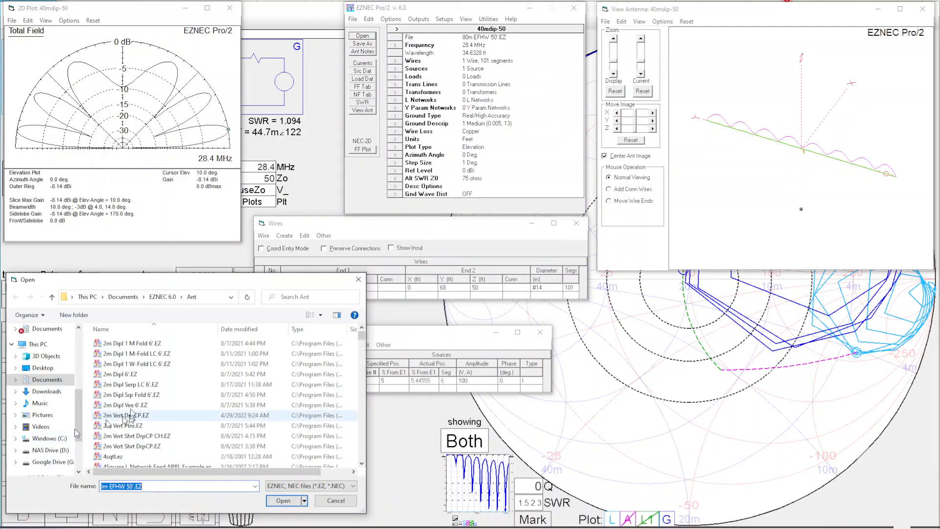
{"action": "scroll", "coordinate": [156, 406], "scroll_direction": "down", "scroll_amount": 3}
{"action": "scroll", "coordinate": [156, 406], "scroll_direction": "down", "scroll_amount": 6}
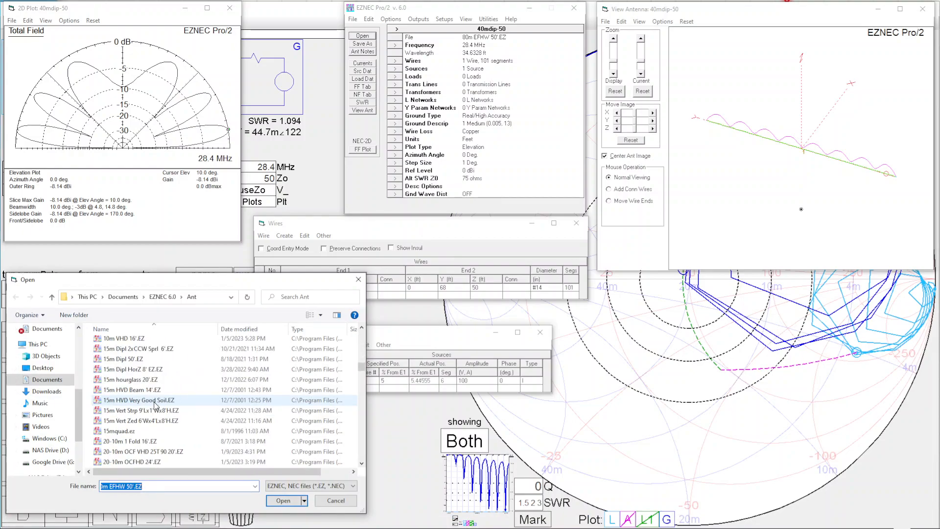
{"action": "scroll", "coordinate": [155, 406], "scroll_direction": "down", "scroll_amount": 5}
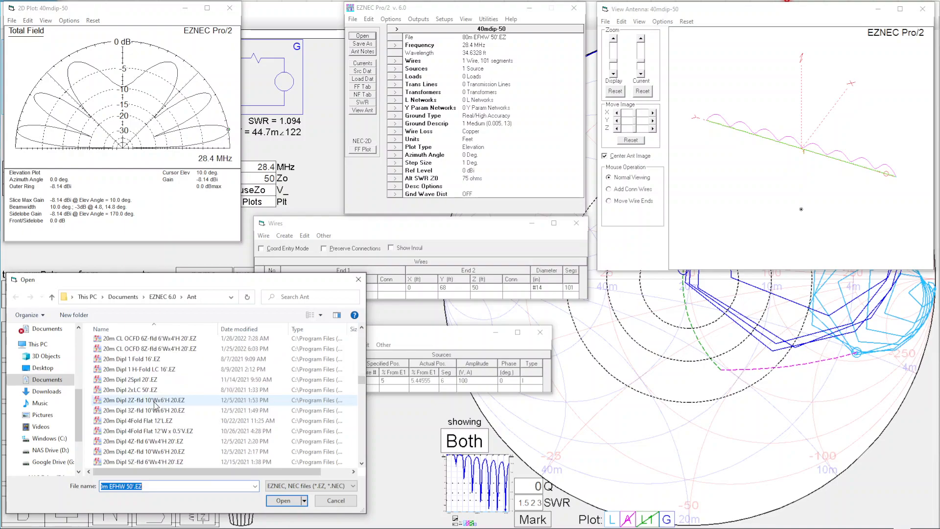
{"action": "scroll", "coordinate": [156, 406], "scroll_direction": "down", "scroll_amount": 5}
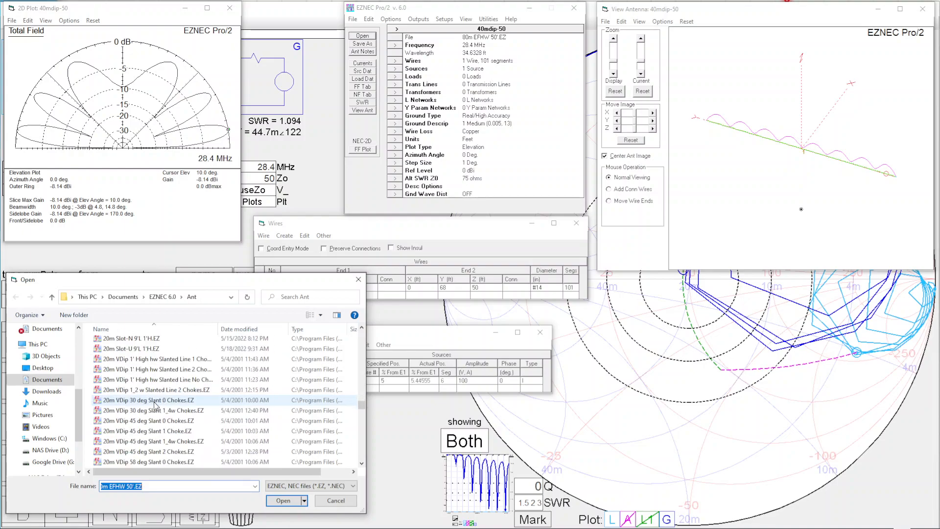
{"action": "scroll", "coordinate": [155, 404], "scroll_direction": "down", "scroll_amount": 4}
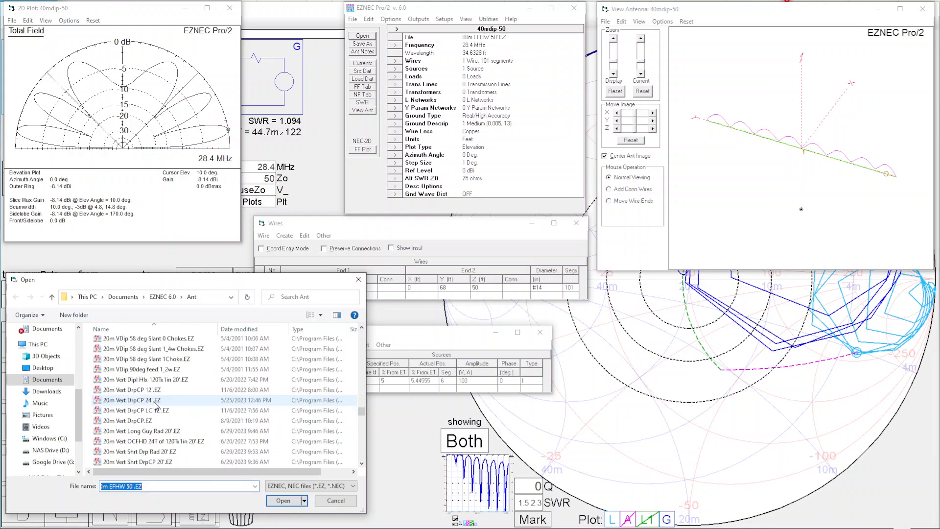
{"action": "left_click", "coordinate": [161, 431]}
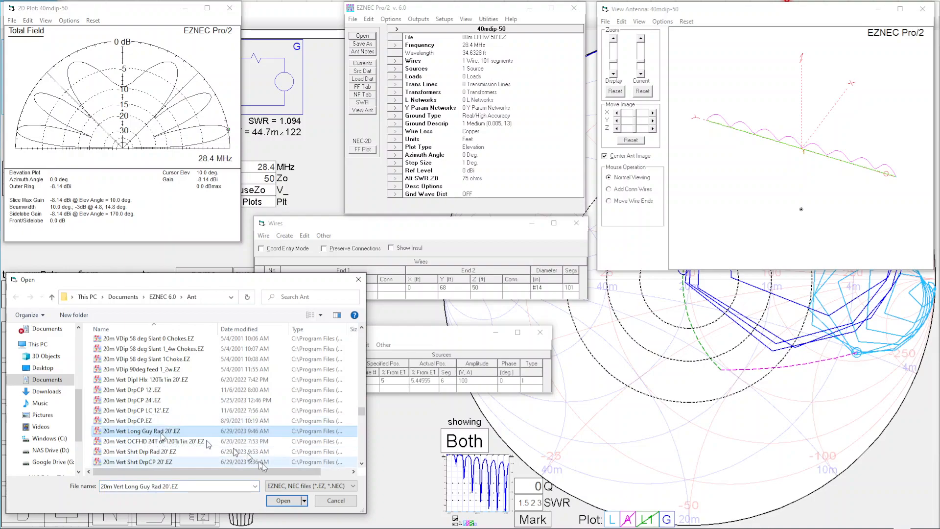
{"action": "left_click", "coordinate": [282, 500]}
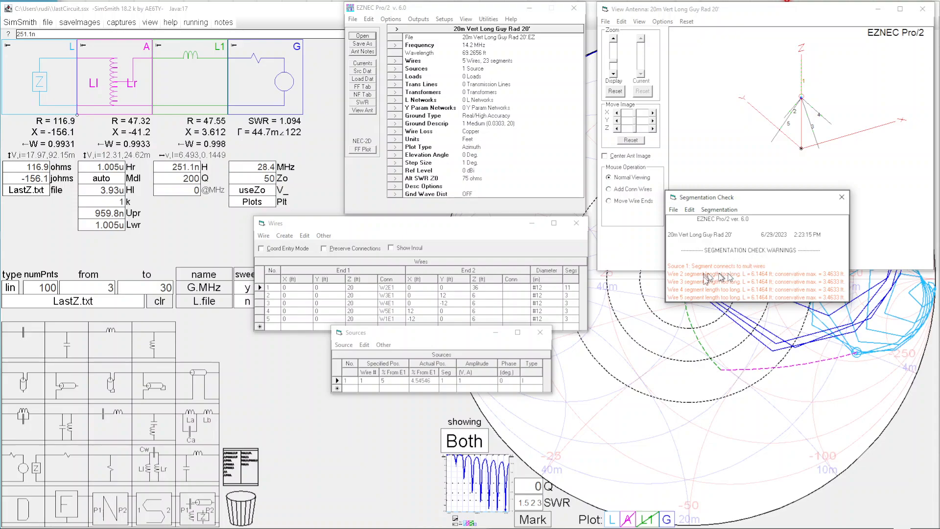
Step: Set the segment count of wires 2 through 5 to 11 each
{"action": "left_click", "coordinate": [574, 296]}
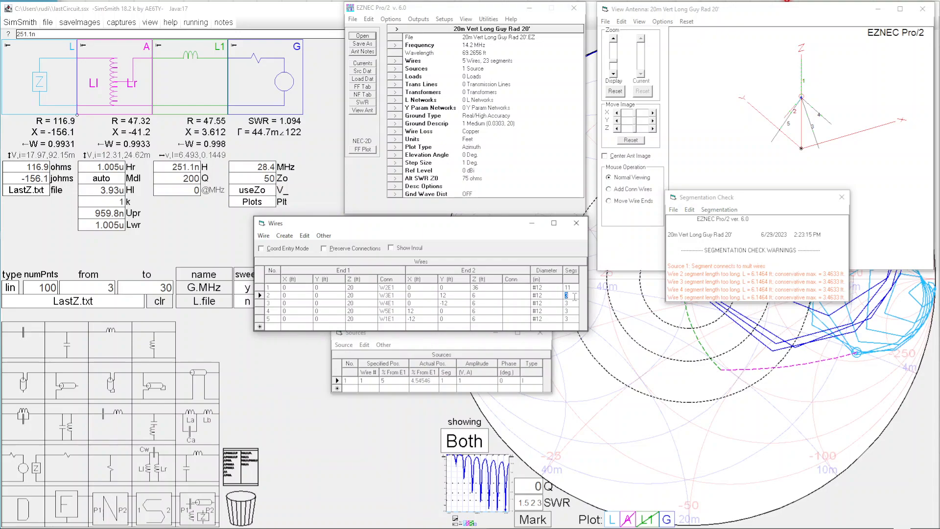
{"action": "type", "text": "11"}
{"action": "key", "text": "Return"}
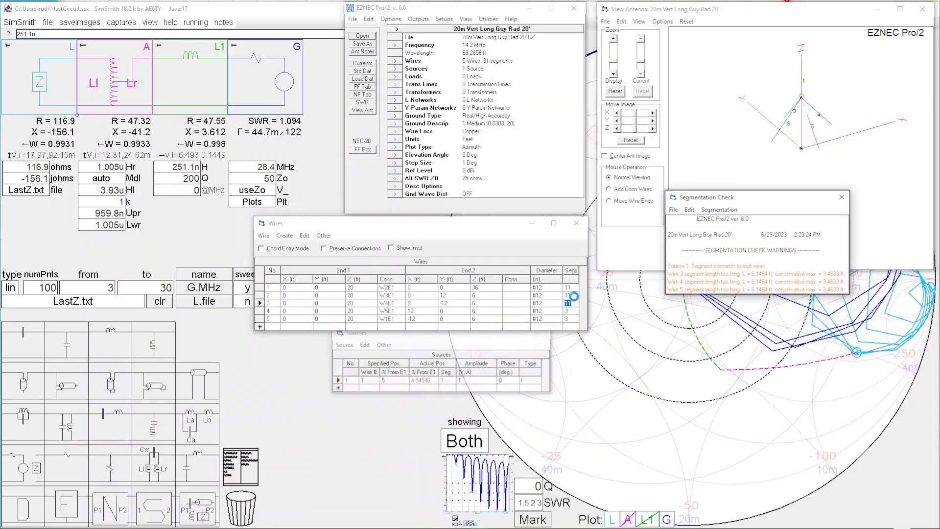
{"action": "type", "text": "11"}
{"action": "key", "text": "Return"}
{"action": "type", "text": "11"}
{"action": "key", "text": "Return"}
{"action": "key", "text": "Return"}
{"action": "type", "text": "1111"}
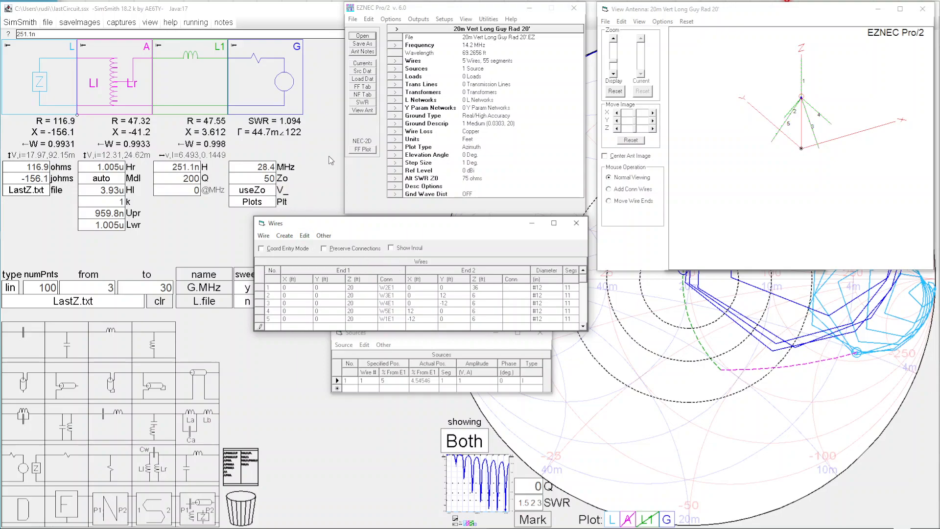
Step: Try to save the edited antenna description
{"action": "left_click", "coordinate": [365, 45]}
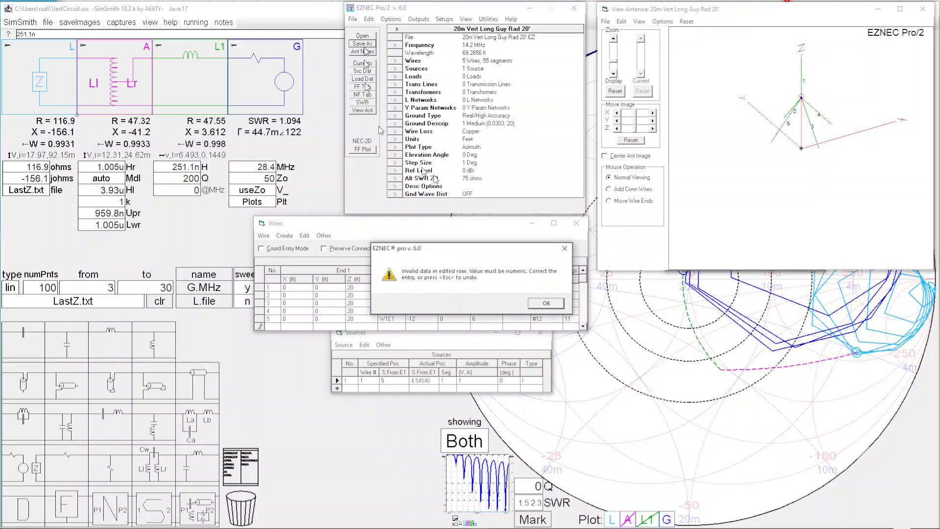
{"action": "left_click", "coordinate": [546, 303]}
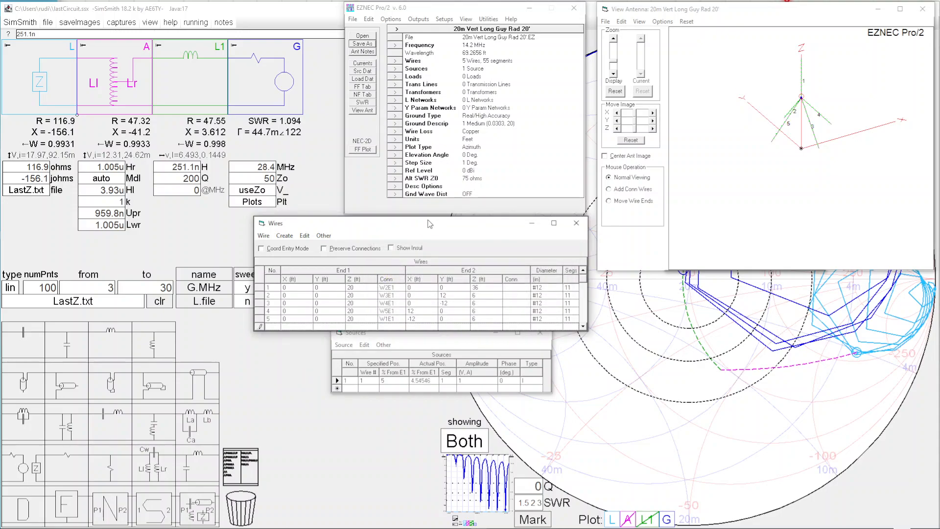
{"action": "left_click", "coordinate": [363, 45]}
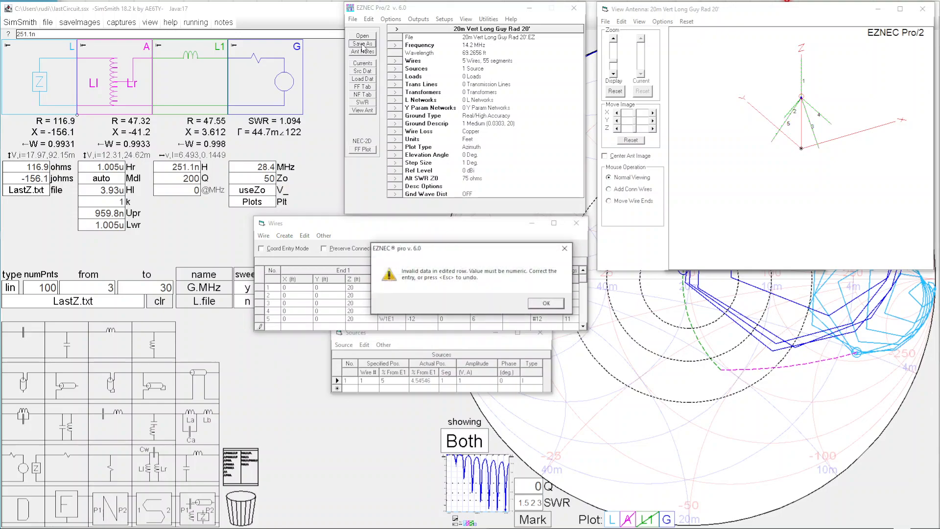
{"action": "left_click", "coordinate": [546, 303]}
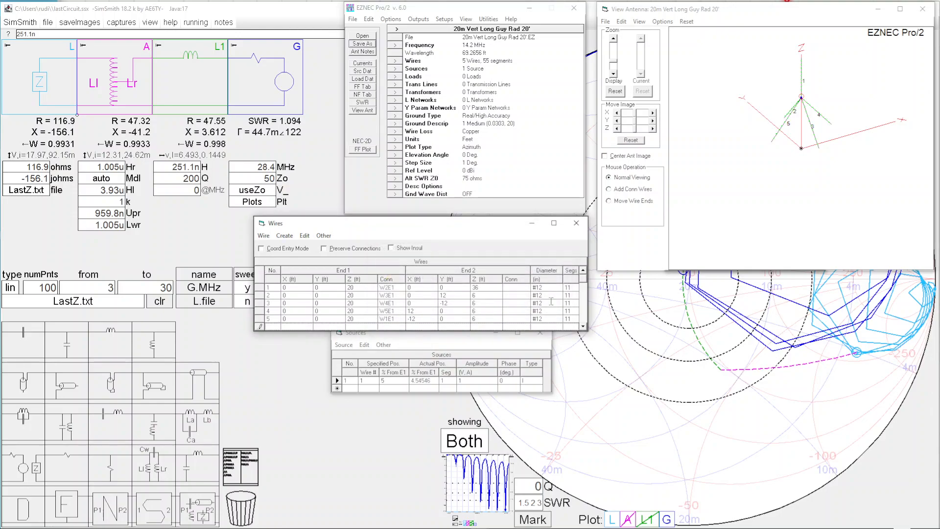
Step: Dismiss the segmentation check and delete the stray zero-length wire 6
{"action": "left_click", "coordinate": [551, 303]}
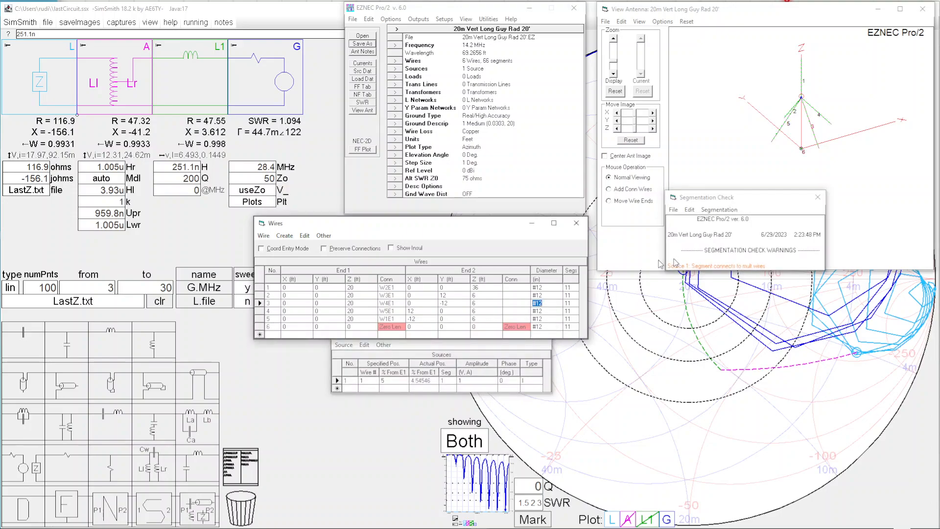
{"action": "left_click", "coordinate": [817, 196]}
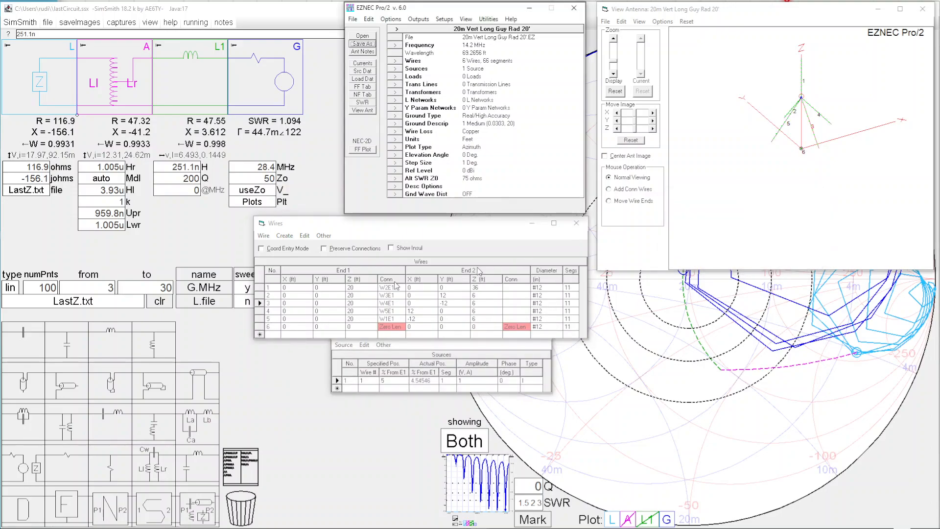
{"action": "left_click", "coordinate": [259, 327]}
{"action": "key", "text": "Delete"}
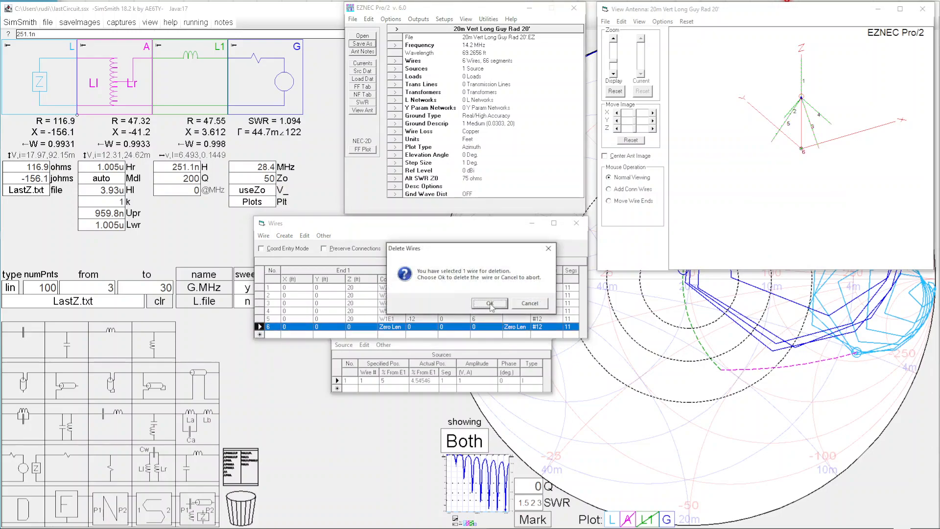
{"action": "left_click", "coordinate": [490, 303]}
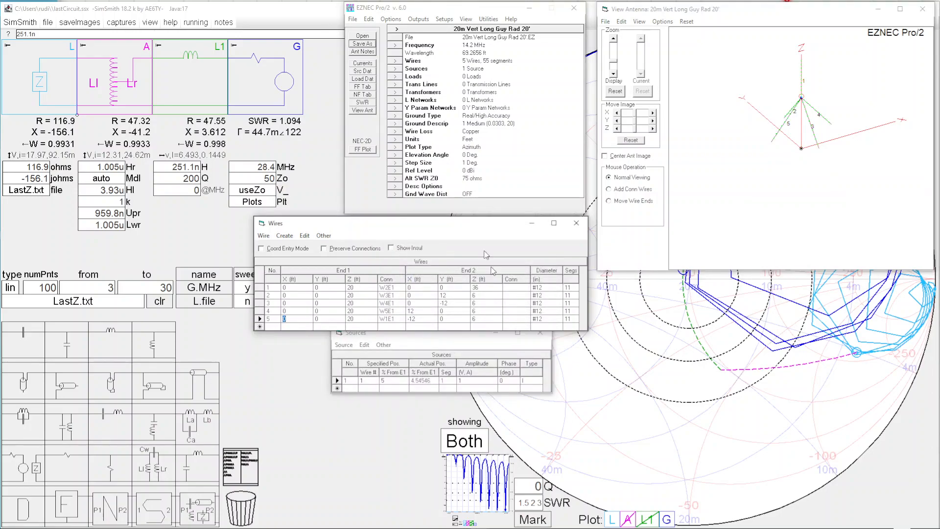
Step: Save the antenna description as 20m Vert Long Guy Rad 20'.EZ, replacing the existing file
{"action": "left_click", "coordinate": [367, 44]}
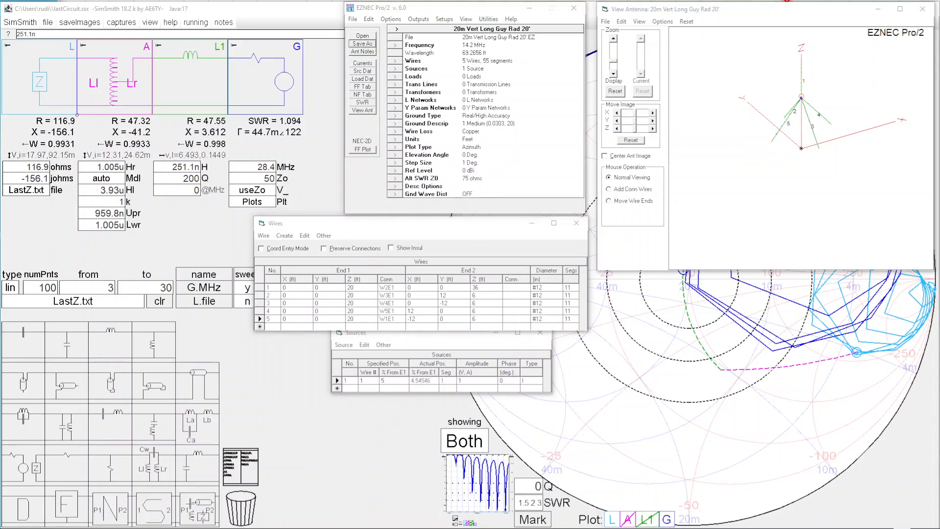
{"action": "left_click_drag", "start_coordinate": [604, 408], "coordinate": [204, 257]}
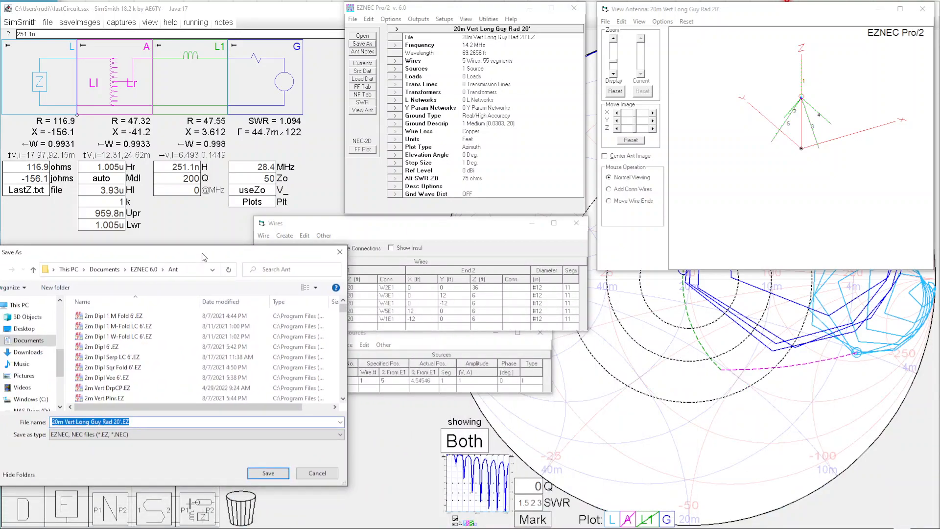
{"action": "left_click", "coordinate": [269, 473]}
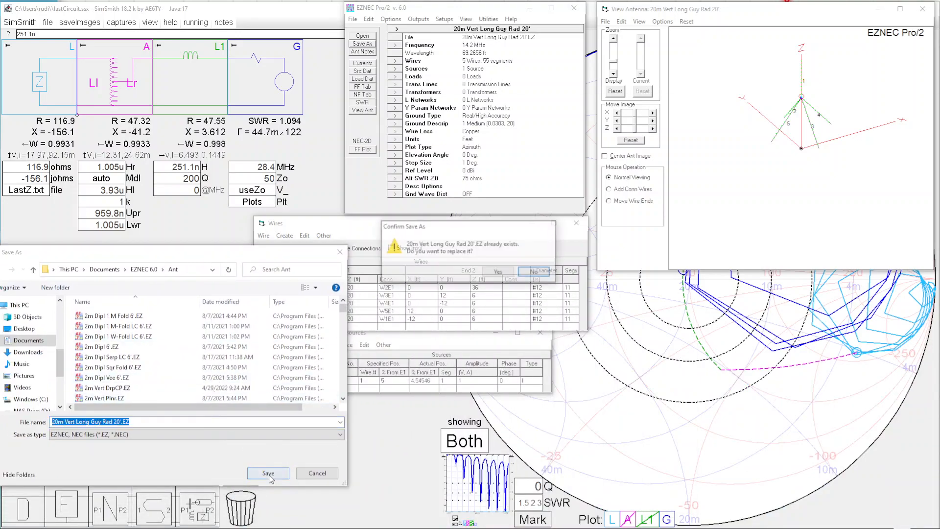
{"action": "left_click", "coordinate": [499, 272]}
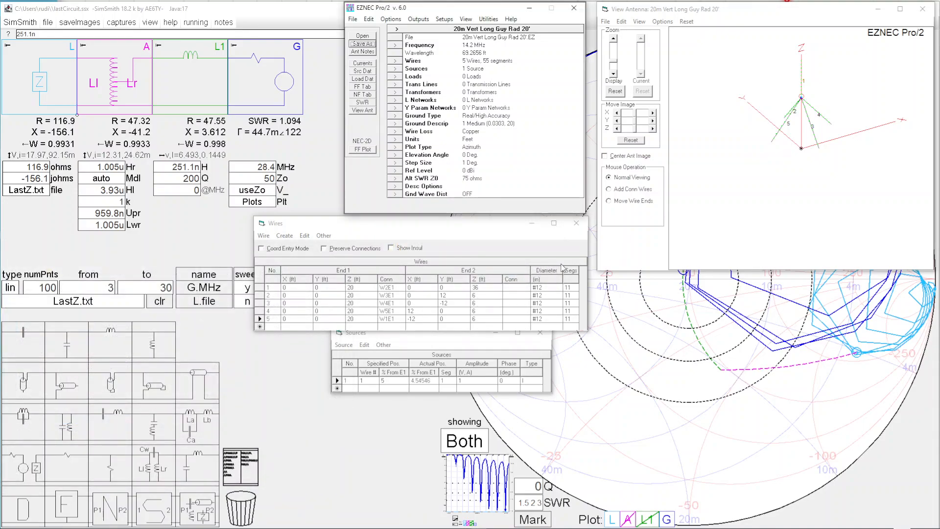
Step: Rotate the antenna view to see the vertical with its sloping radials and examine the end heights of wire 1
{"action": "left_click_drag", "start_coordinate": [846, 192], "coordinate": [830, 173]}
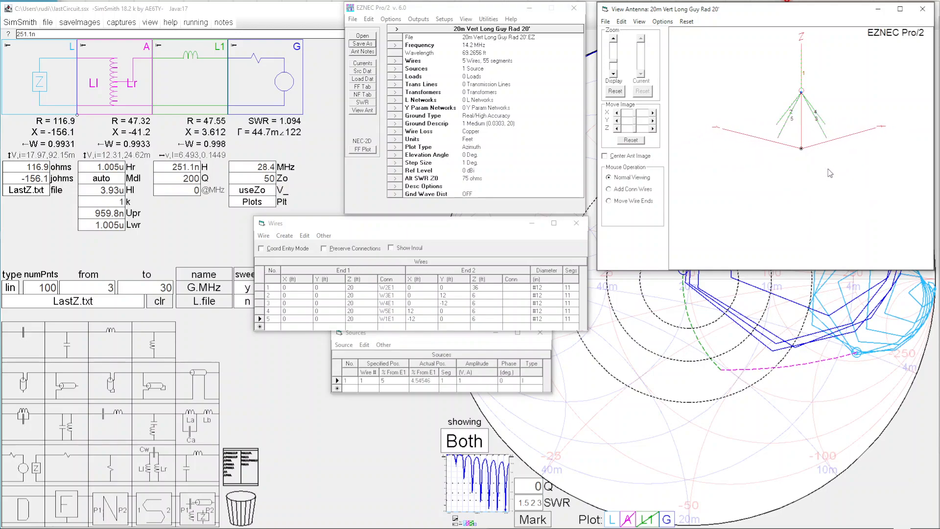
{"action": "left_click", "coordinate": [358, 293]}
{"action": "left_click", "coordinate": [358, 283]}
{"action": "left_click", "coordinate": [358, 289]}
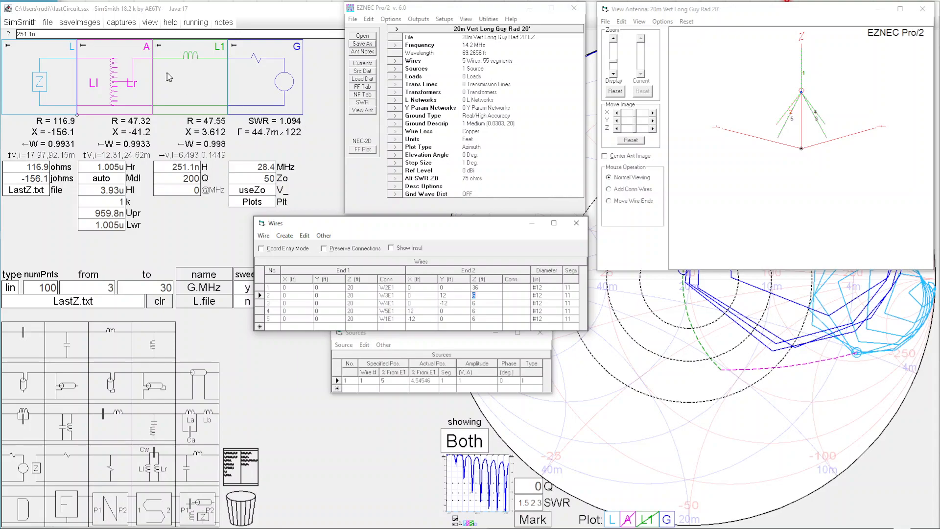
Step: In SimSmith, remove the series inductor L1 and the autotransformer A from between the load and the generator
{"action": "left_click", "coordinate": [168, 74]}
{"action": "left_click_drag", "start_coordinate": [167, 73], "coordinate": [242, 502]}
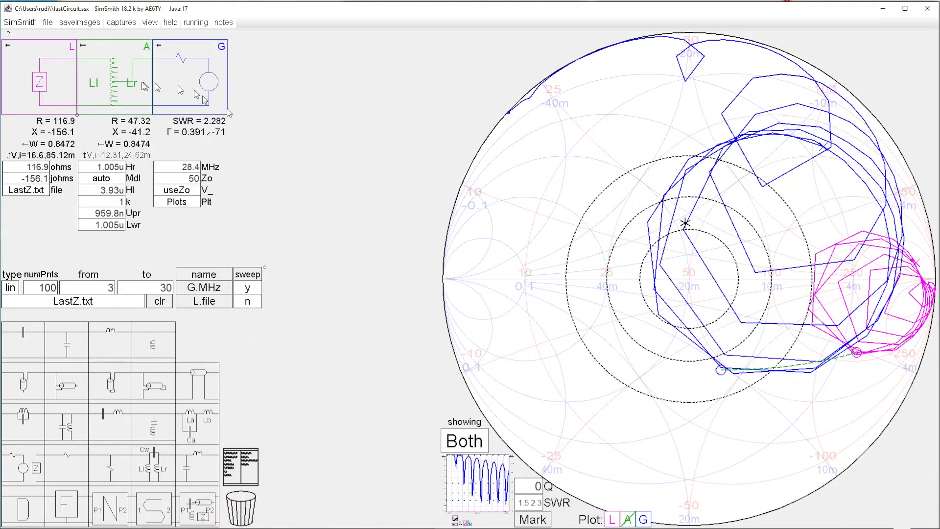
{"action": "left_click_drag", "start_coordinate": [112, 84], "coordinate": [255, 512]}
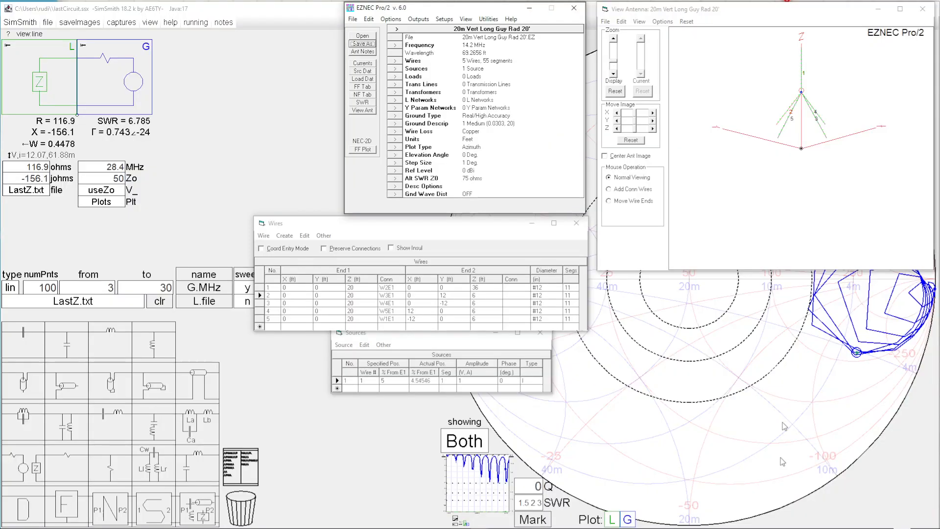
Step: In EZNEC, run an SWR sweep from 3 to 30 MHz in 0.1 MHz steps and inspect the enlarged plot's minimum
{"action": "left_click", "coordinate": [371, 103]}
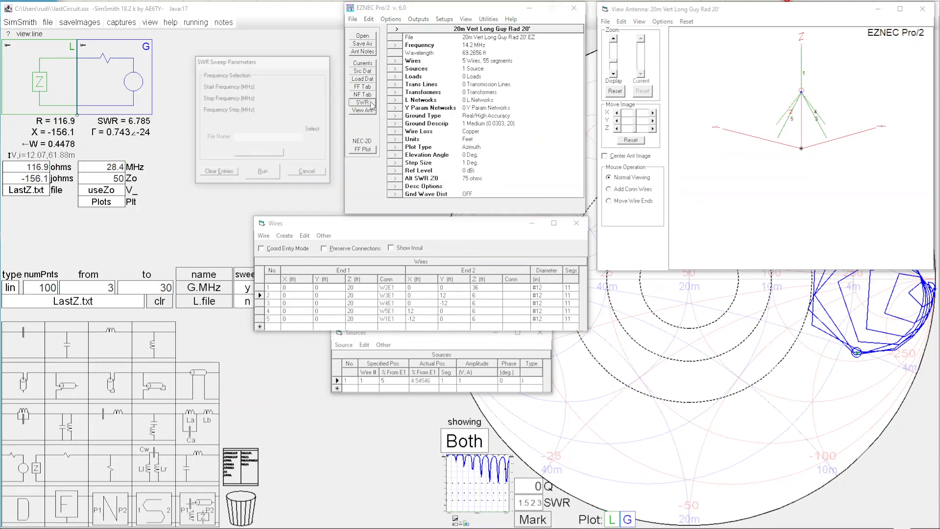
{"action": "left_click", "coordinate": [261, 175]}
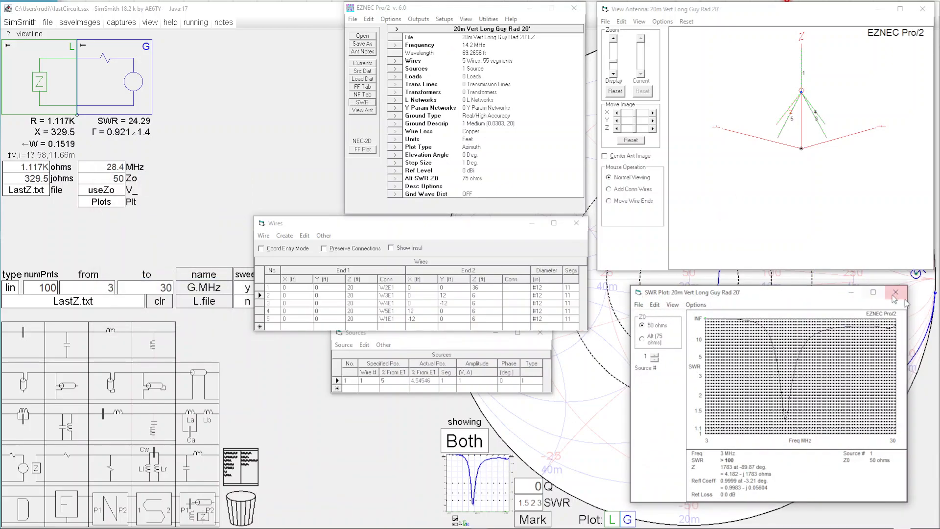
{"action": "left_click", "coordinate": [873, 292]}
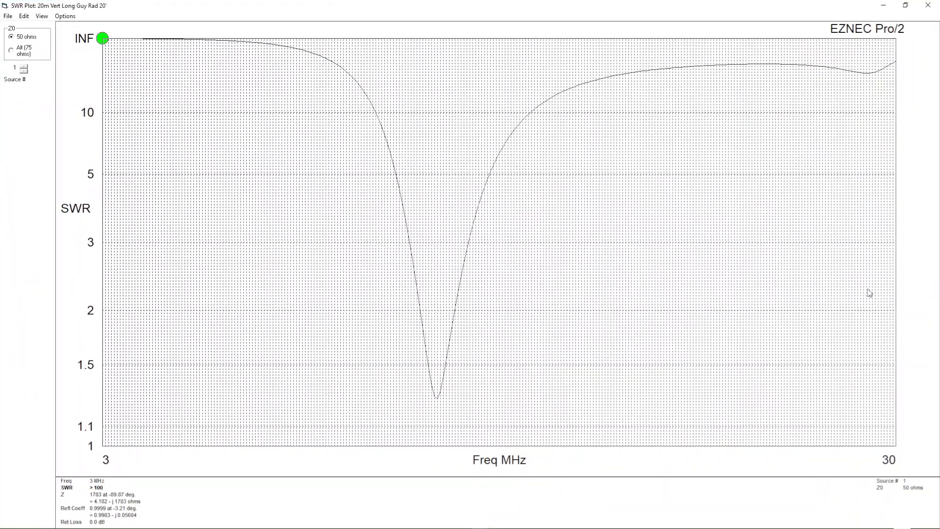
{"action": "left_click", "coordinate": [435, 397]}
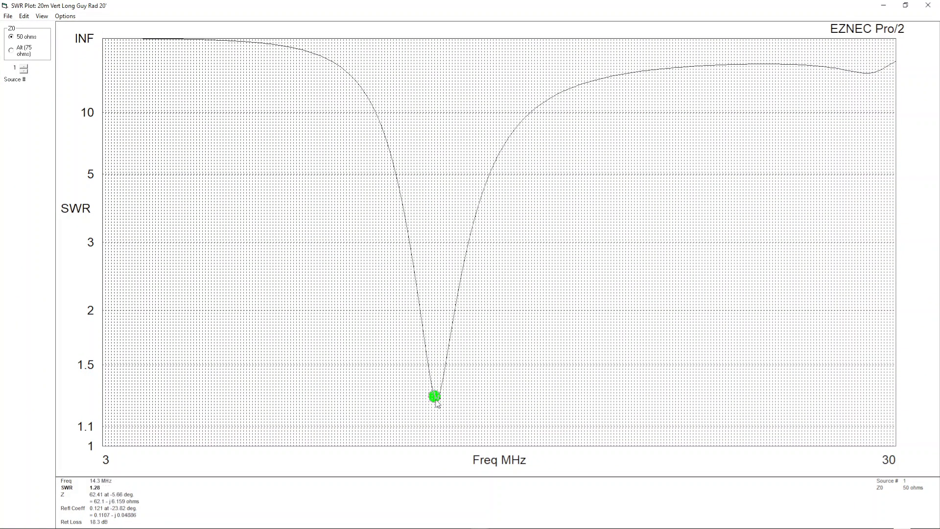
{"action": "left_click", "coordinate": [905, 6]}
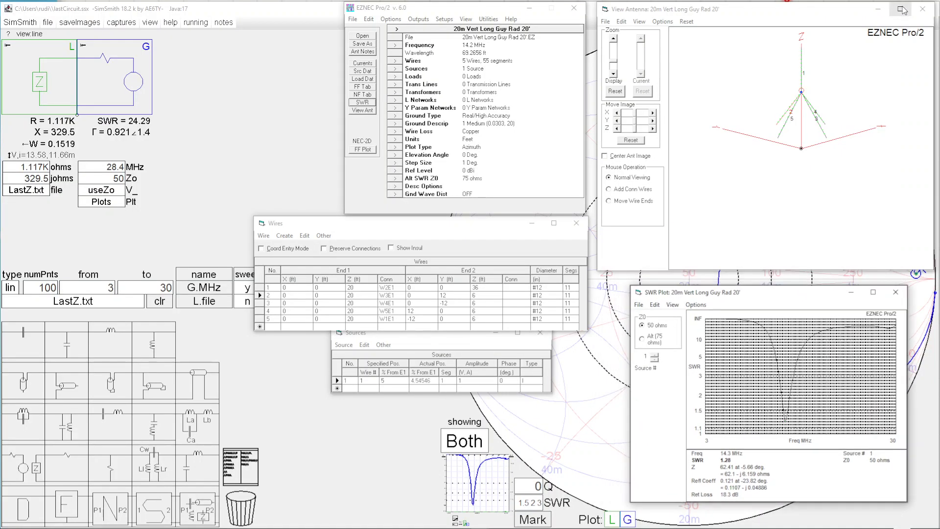
Step: Switch the plot type to 3 Dimensional and generate the vertical's far-field pattern, viewing it from a different angle
{"action": "left_click", "coordinate": [367, 150]}
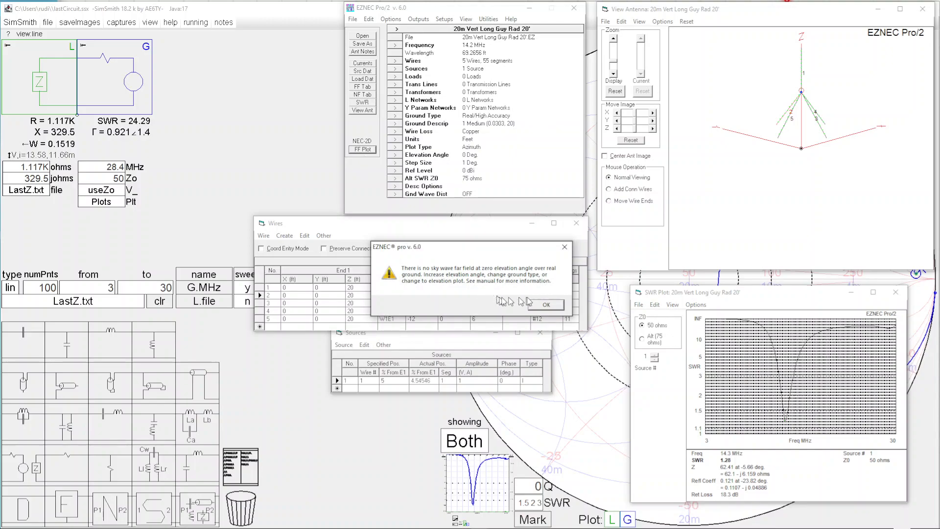
{"action": "left_click", "coordinate": [536, 304]}
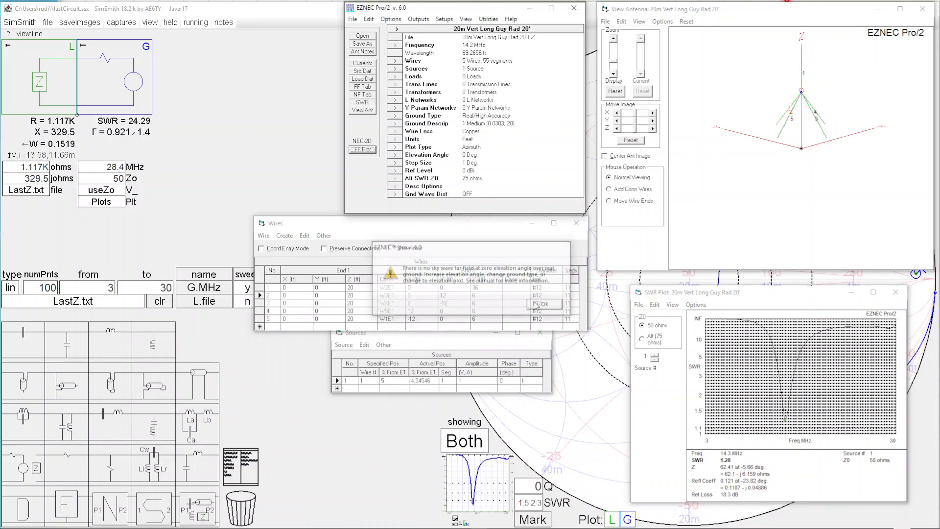
{"action": "left_click", "coordinate": [397, 149]}
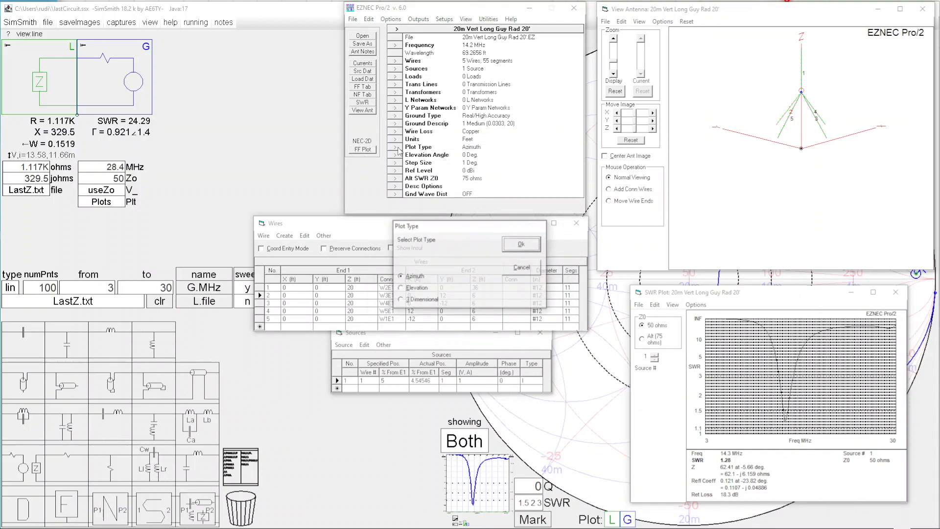
{"action": "left_click", "coordinate": [421, 301]}
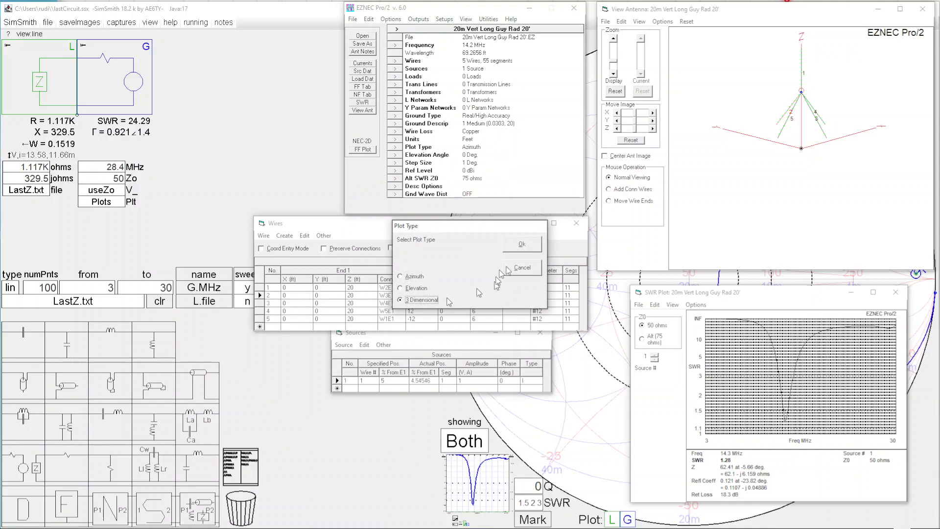
{"action": "left_click", "coordinate": [522, 245]}
{"action": "left_click", "coordinate": [365, 149]}
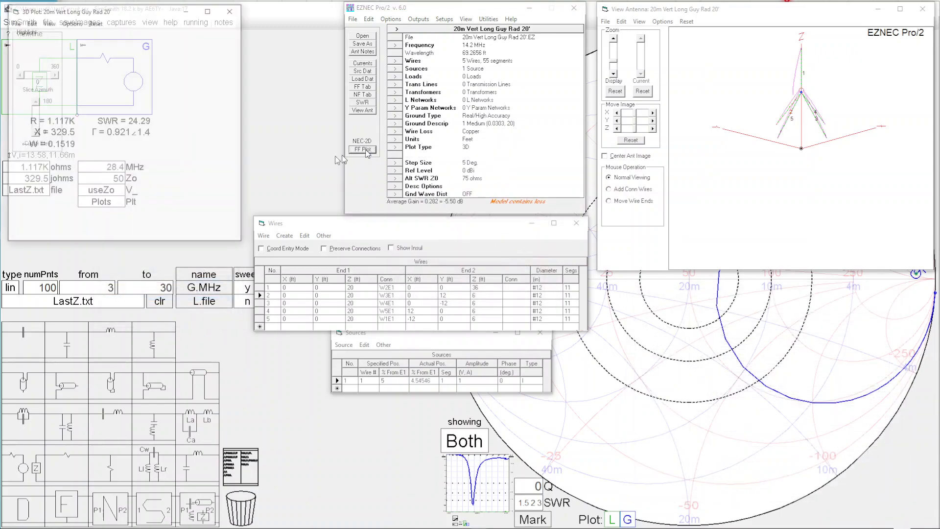
{"action": "left_click_drag", "start_coordinate": [161, 169], "coordinate": [187, 179]}
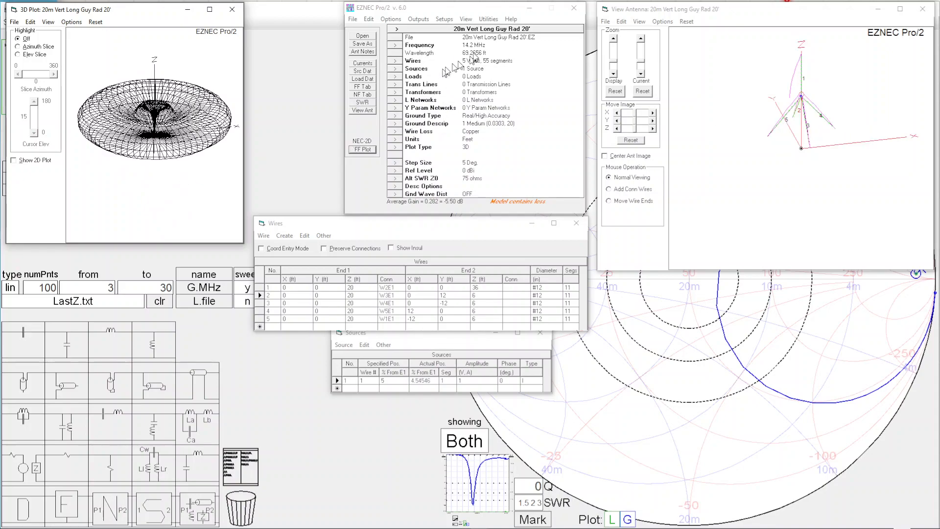
Step: Set the frequency to 21.3 MHz and regenerate the 3D far-field plot to examine the pattern and wire currents
{"action": "double_click", "coordinate": [474, 45]}
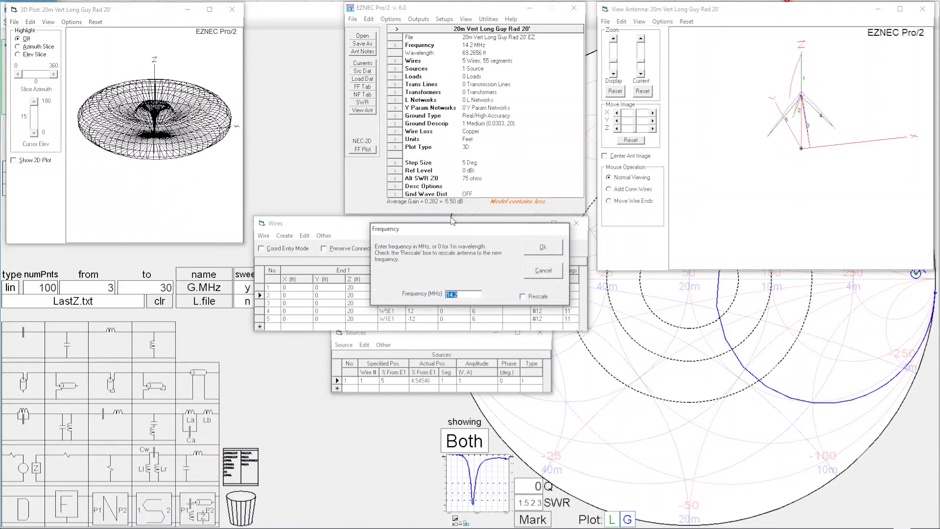
{"action": "type", "text": "21.3"}
{"action": "key", "text": "Return"}
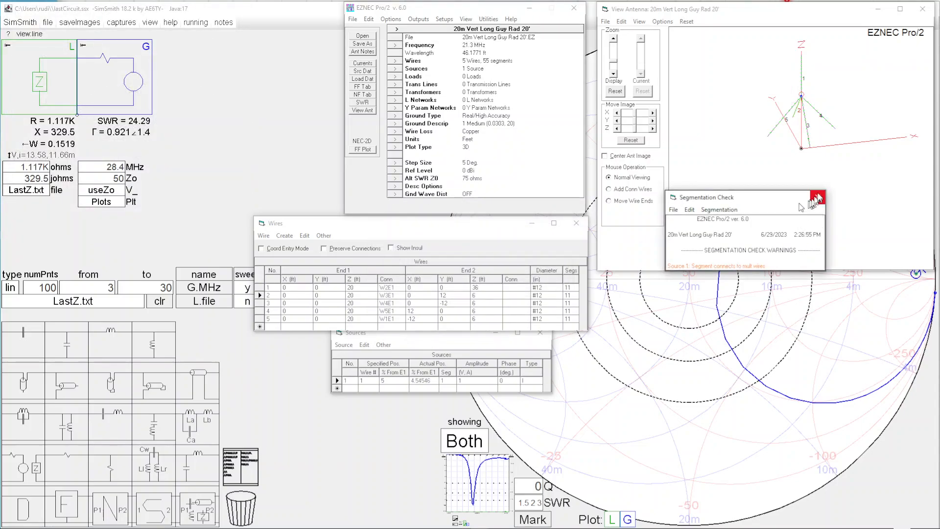
{"action": "left_click", "coordinate": [818, 197]}
{"action": "left_click", "coordinate": [365, 150]}
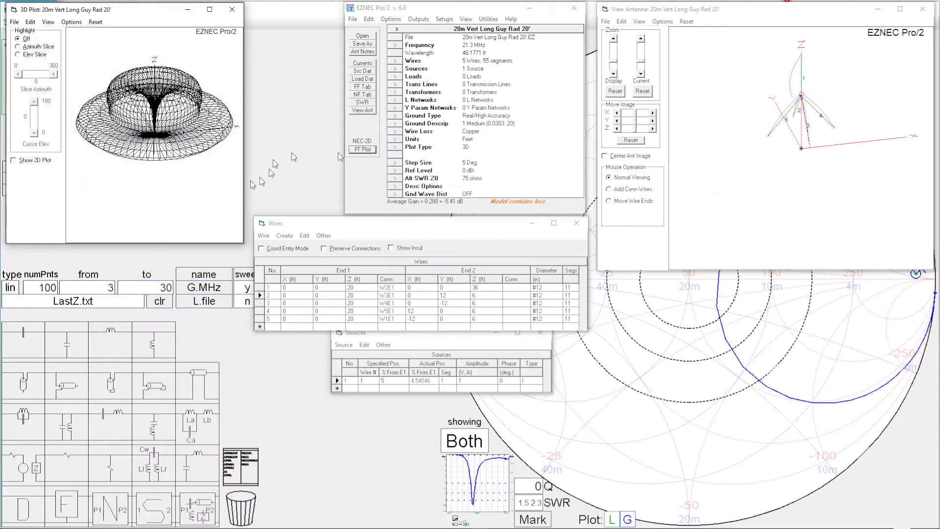
{"action": "left_click_drag", "start_coordinate": [151, 185], "coordinate": [175, 179]}
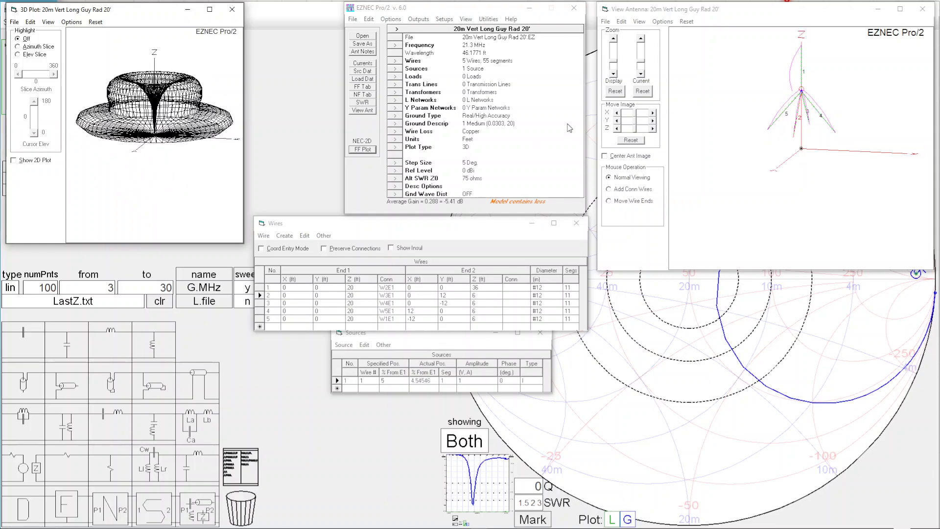
{"action": "left_click_drag", "start_coordinate": [723, 130], "coordinate": [702, 164]}
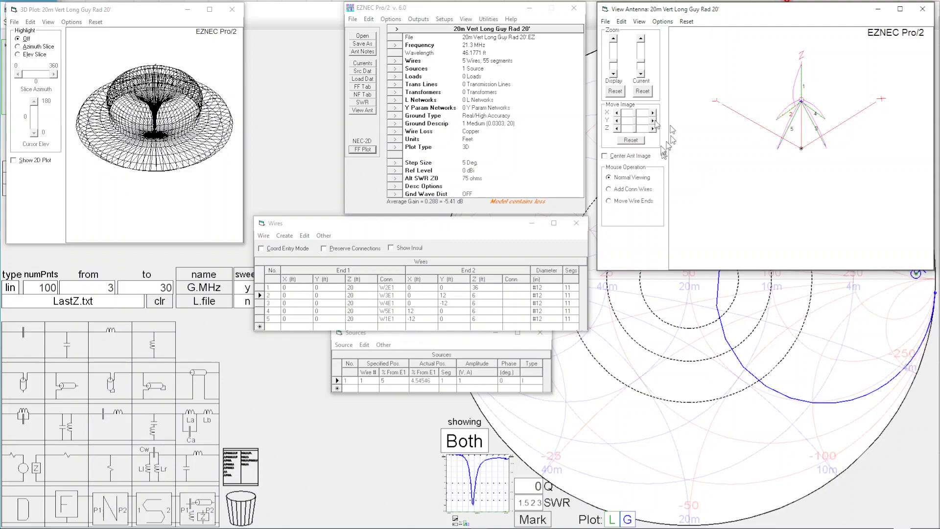
Step: Set the frequency to 28.4 MHz and regenerate the 3D far-field plot to examine the pattern
{"action": "left_click", "coordinate": [400, 46]}
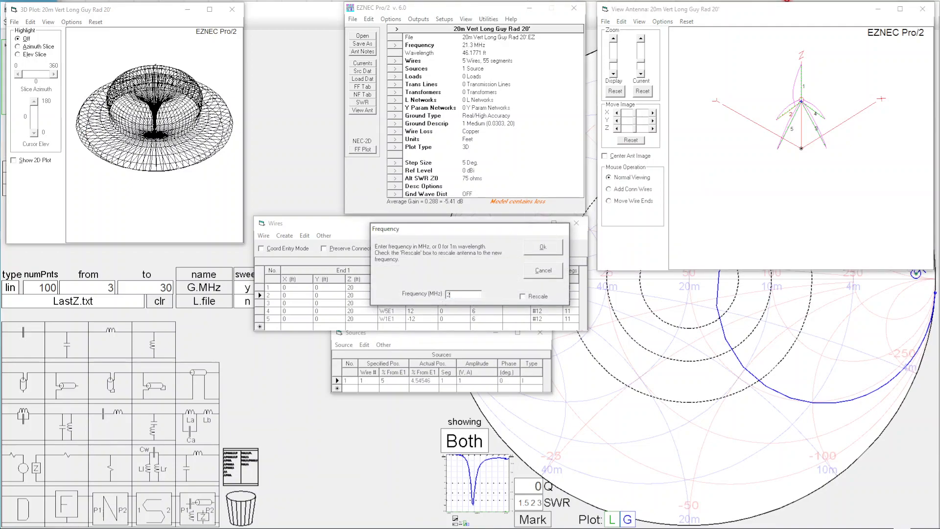
{"action": "key", "text": "Return"}
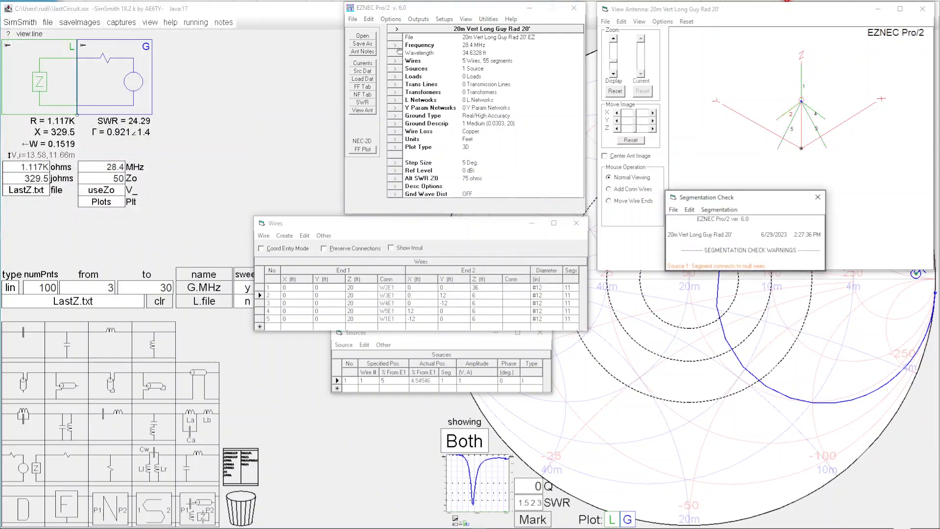
{"action": "left_click", "coordinate": [818, 197]}
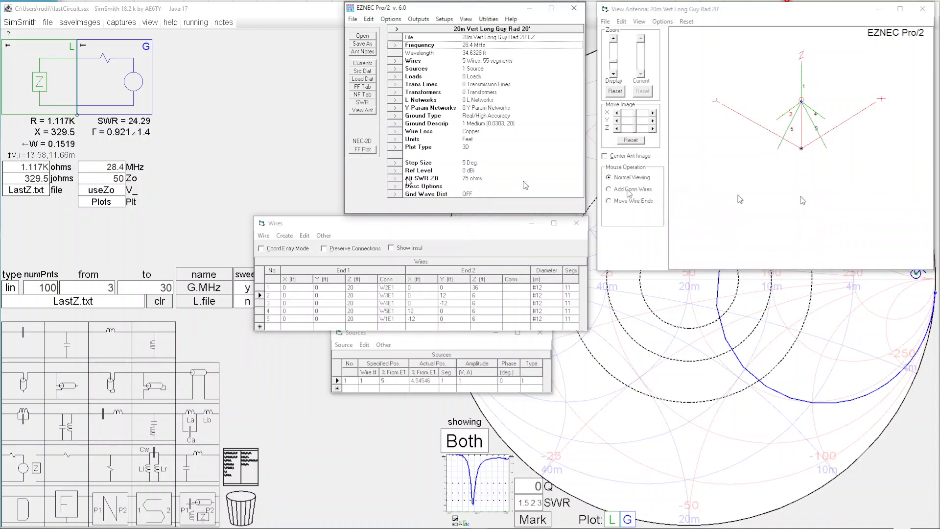
{"action": "left_click", "coordinate": [361, 149]}
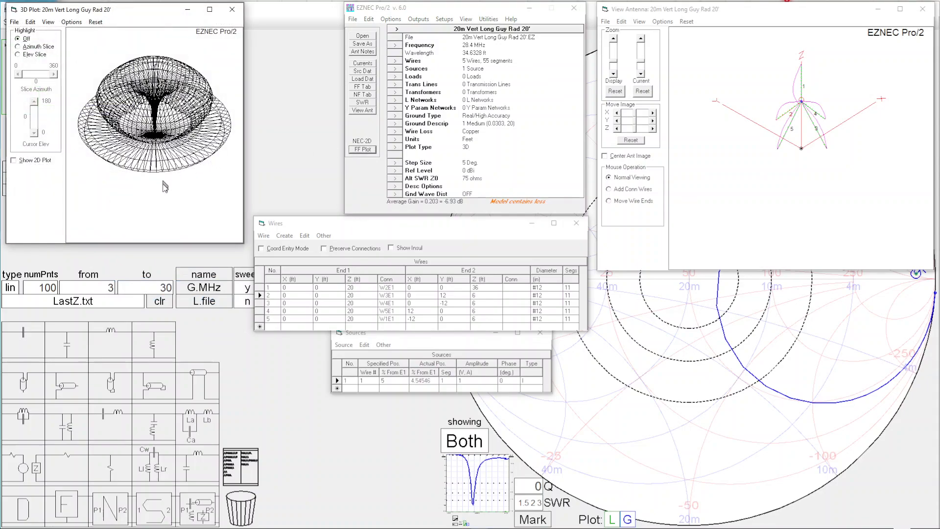
{"action": "mouse_move", "coordinate": [163, 185]}
{"action": "left_mouse_down"}
{"action": "mouse_move", "coordinate": [165, 158]}
{"action": "mouse_move", "coordinate": [159, 185]}
{"action": "left_mouse_up"}
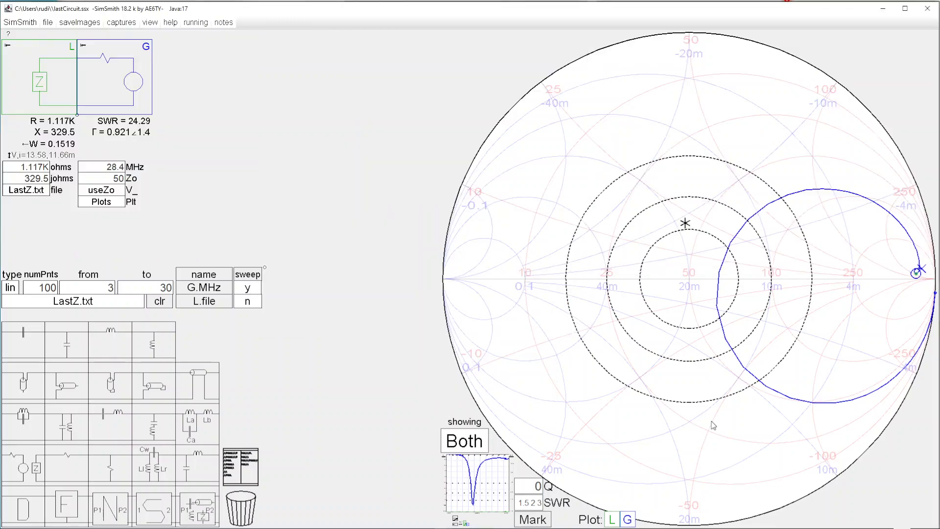
Step: Switch to SimSmith and read the antenna's values near 14.18 MHz on the Smith chart and the SWR plot
{"action": "left_click", "coordinate": [713, 426]}
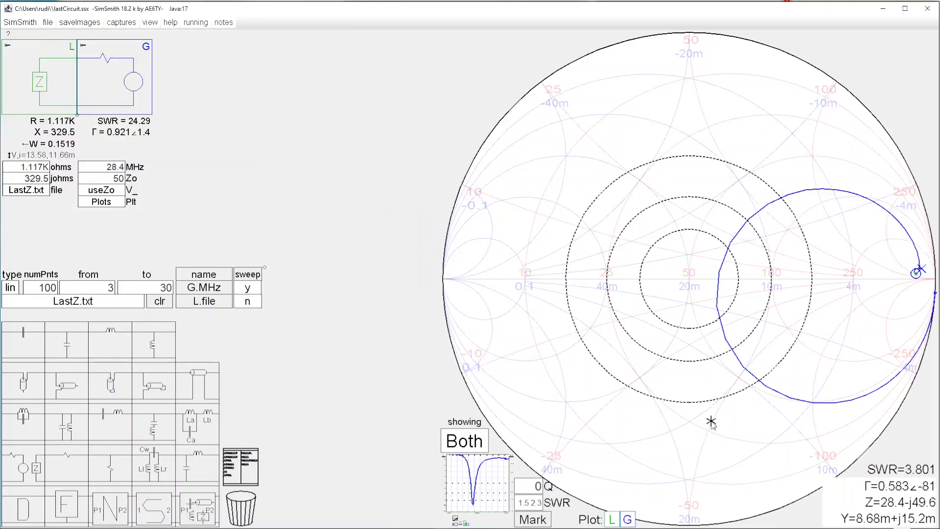
{"action": "left_click", "coordinate": [715, 293]}
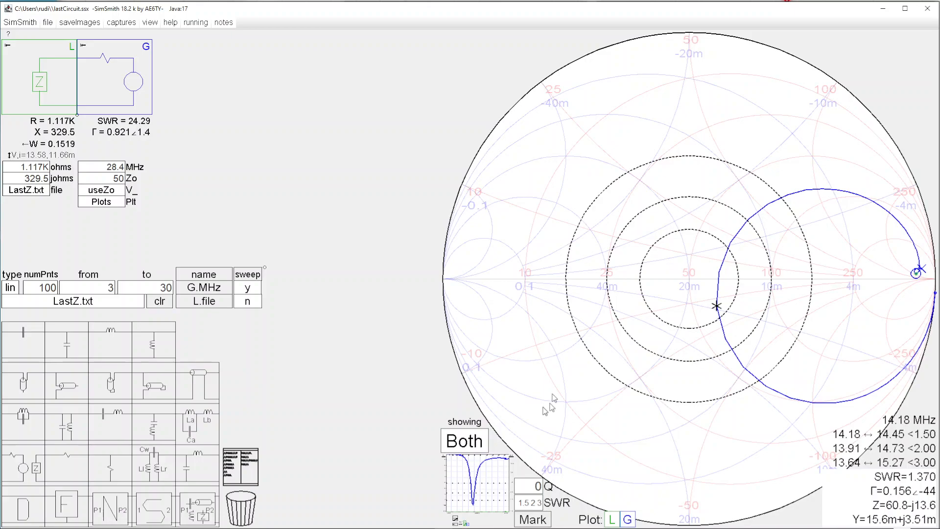
{"action": "left_click", "coordinate": [478, 464]}
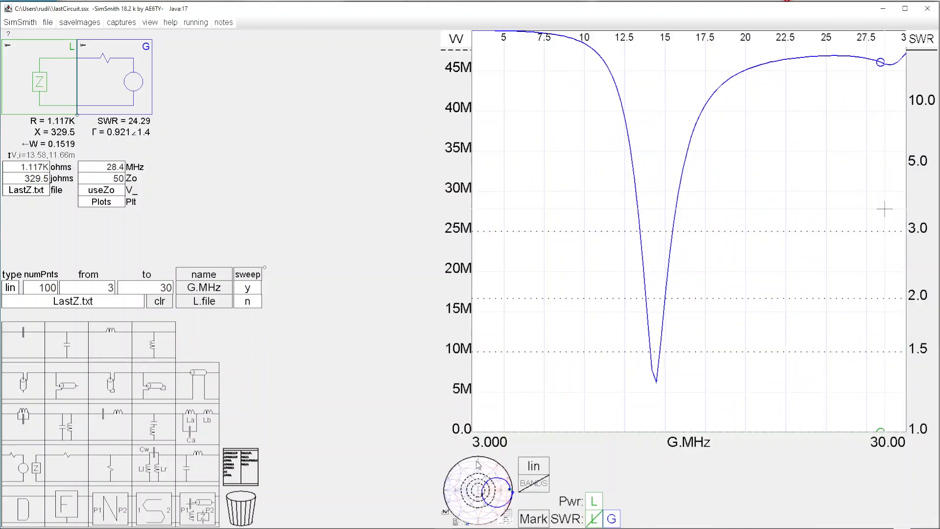
{"action": "mouse_move", "coordinate": [654, 376]}
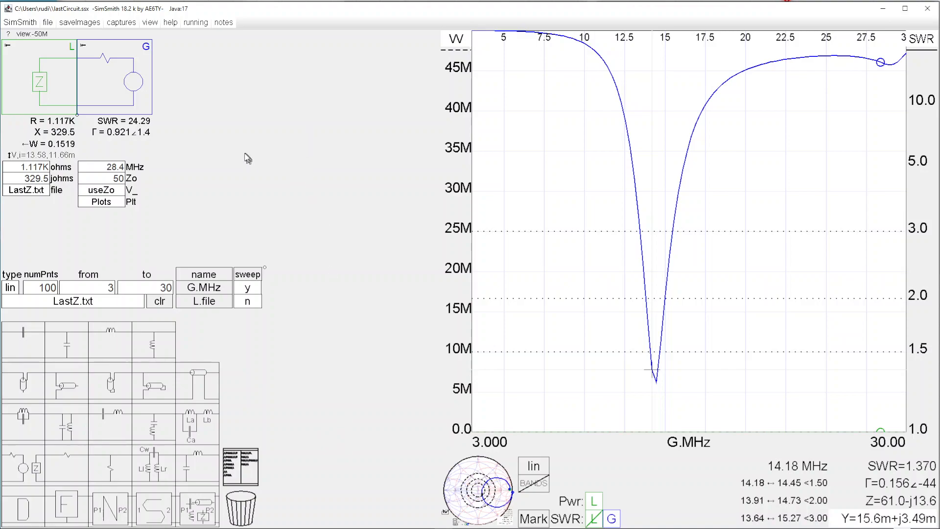
Step: Insert an automatic low-pass LC matching section between the load and the generator, and check its 28.4 MHz design frequency
{"action": "left_click_drag", "start_coordinate": [198, 463], "coordinate": [90, 147]}
{"action": "left_click_drag", "start_coordinate": [120, 98], "coordinate": [111, 79]}
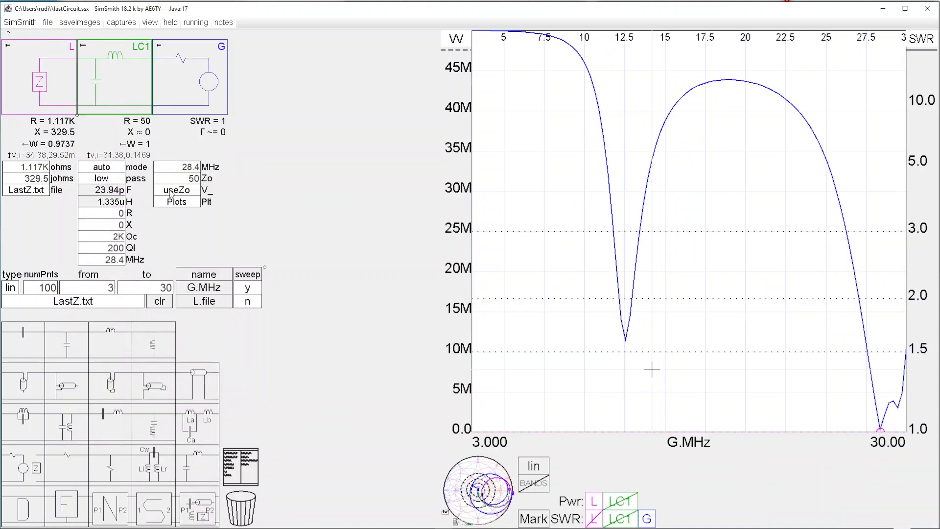
{"action": "left_click_drag", "start_coordinate": [171, 167], "coordinate": [223, 167]}
{"action": "left_click_drag", "start_coordinate": [92, 259], "coordinate": [188, 260]}
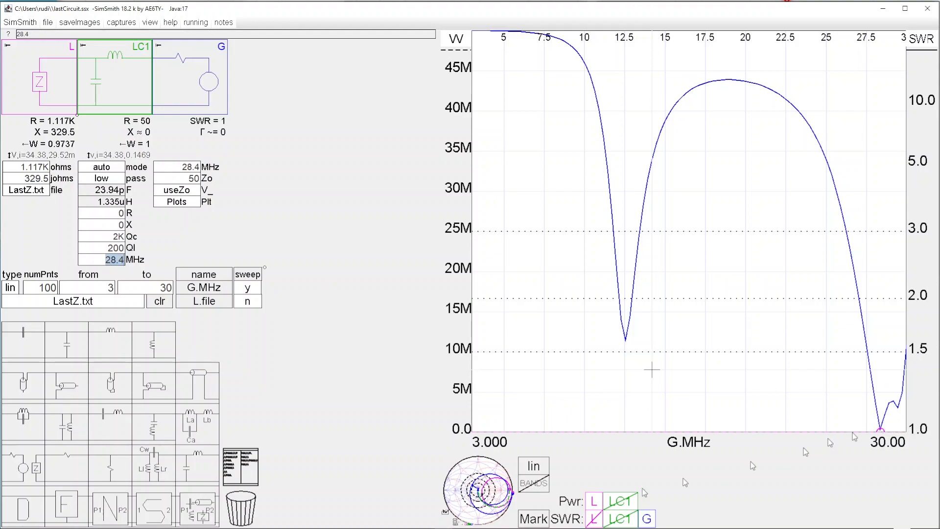
Step: Examine the matched response at 30 MHz on the Smith chart and the SWR plot, and remove the LC section
{"action": "left_click", "coordinate": [500, 490]}
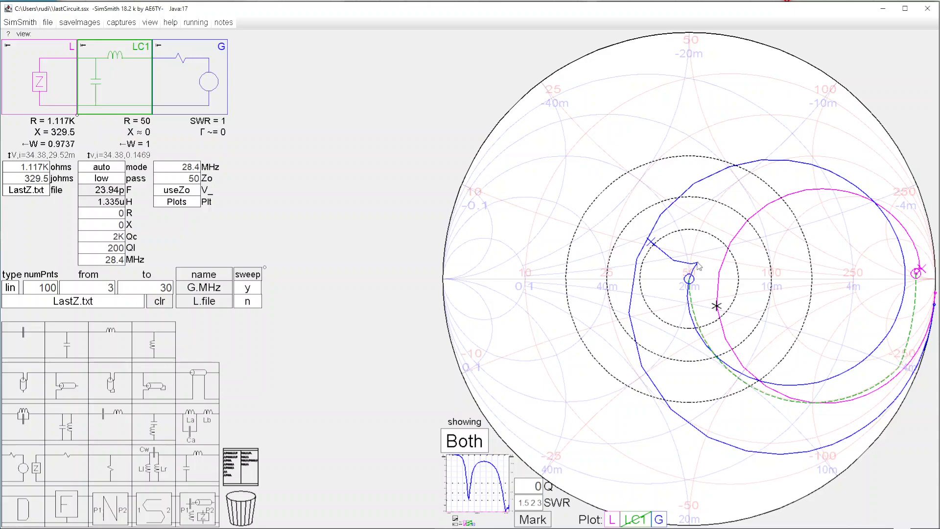
{"action": "left_click", "coordinate": [652, 243]}
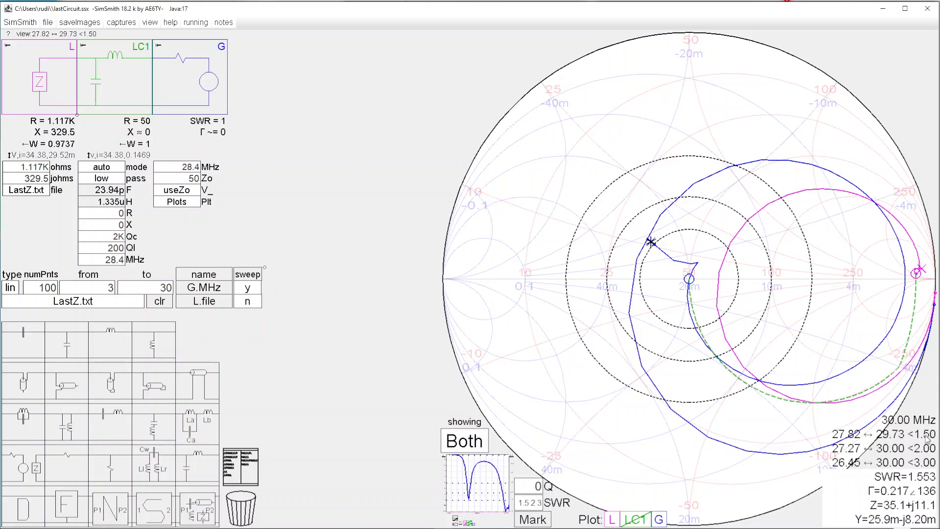
{"action": "left_click", "coordinate": [475, 487]}
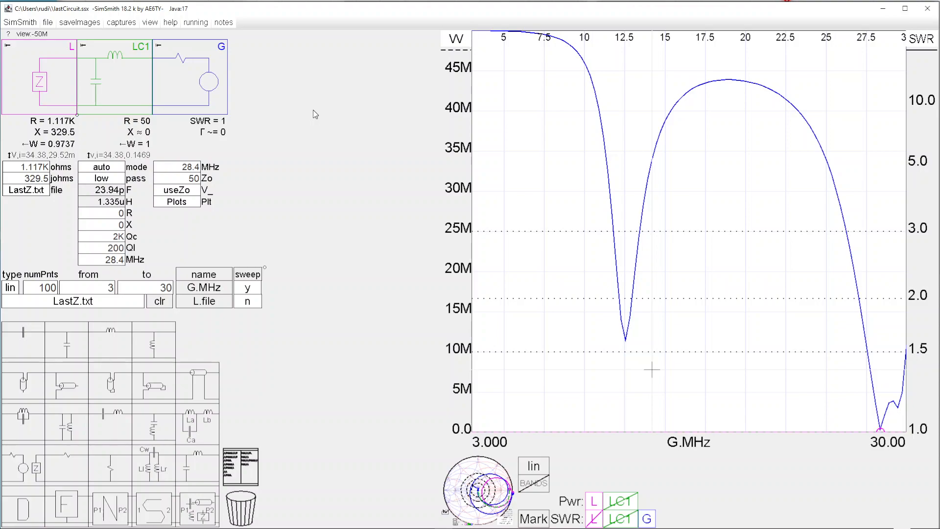
{"action": "left_click_drag", "start_coordinate": [110, 80], "coordinate": [245, 516]}
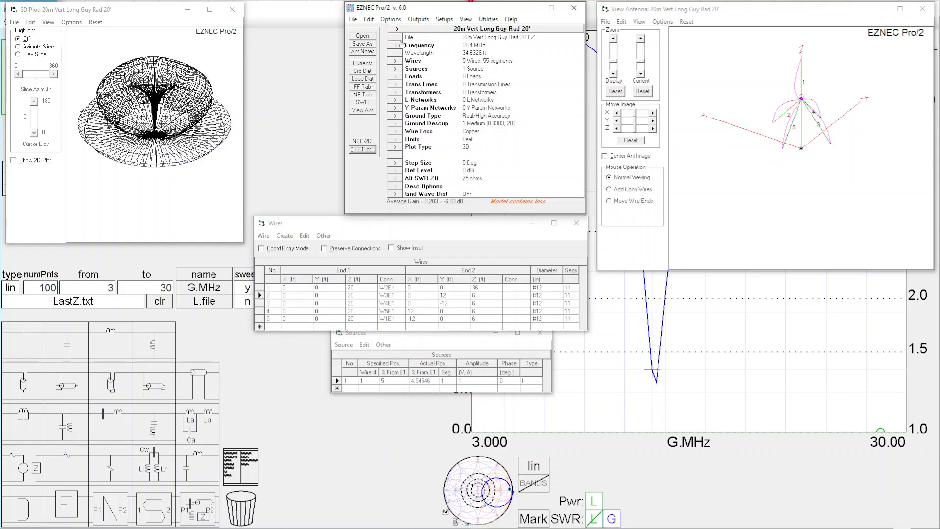
Step: In EZNEC, open the antenna description 20m Vert Shrt Drp Rad 20'.EZ, discarding the changes to the current one
{"action": "left_click", "coordinate": [363, 36]}
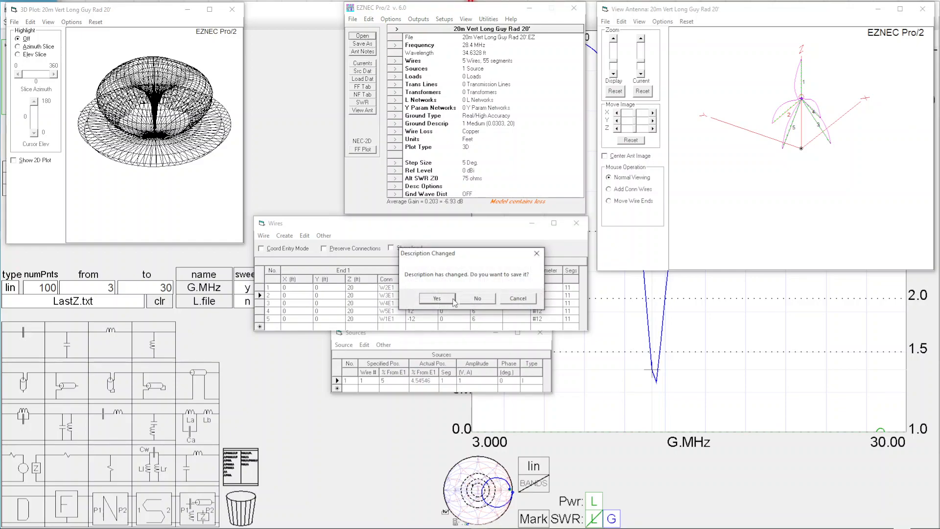
{"action": "left_click", "coordinate": [477, 299]}
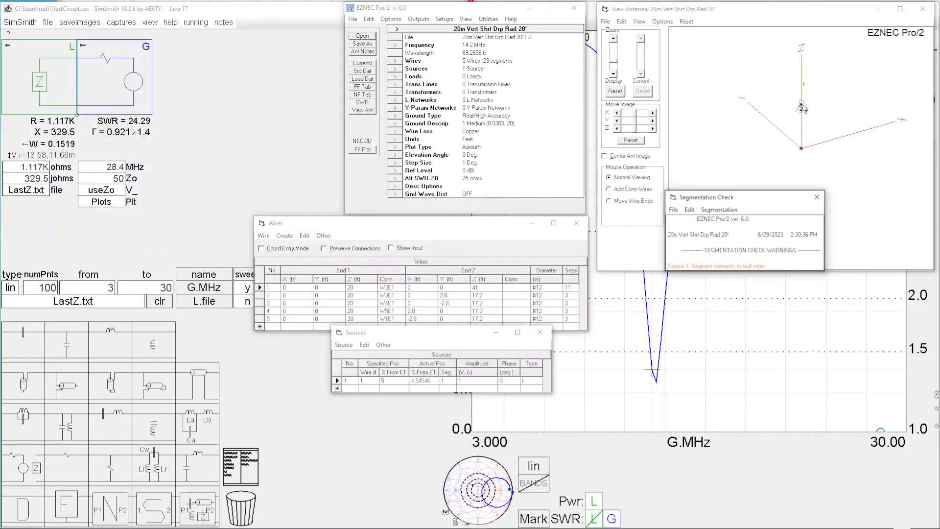
Step: Dismiss the segmentation check and center the antenna image in the antenna view
{"action": "left_click", "coordinate": [815, 198]}
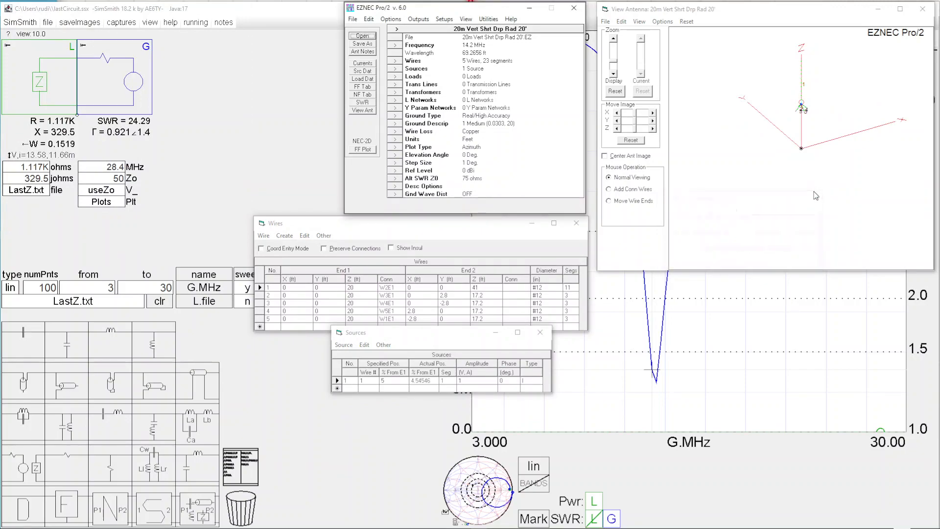
{"action": "left_click", "coordinate": [605, 156]}
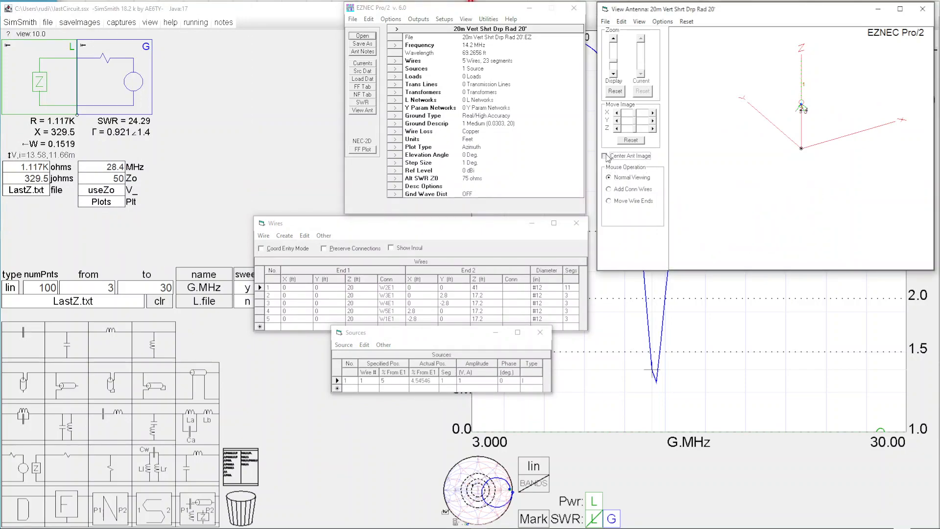
{"action": "left_click_drag", "start_coordinate": [822, 205], "coordinate": [808, 208]}
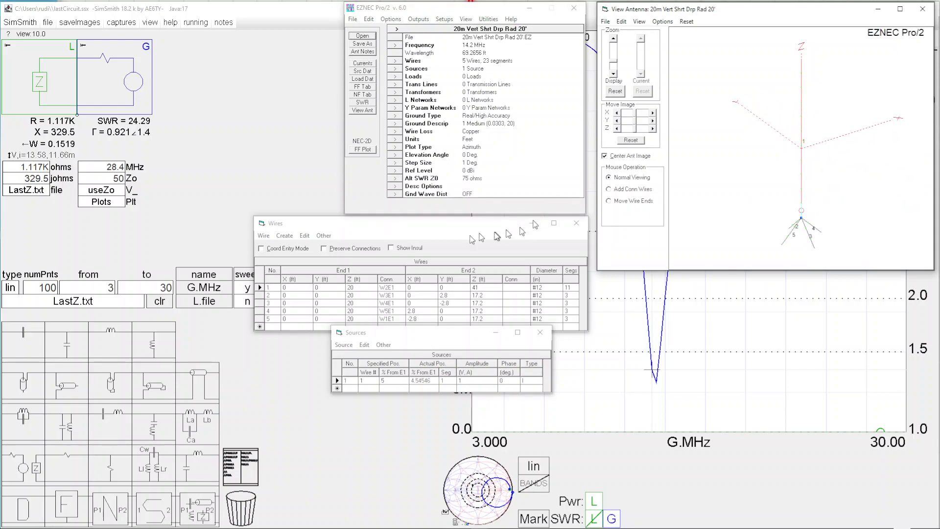
Step: Examine the end coordinates of the vertical wire and drooping radials in the wire table and their layout in the antenna view
{"action": "left_click", "coordinate": [354, 292]}
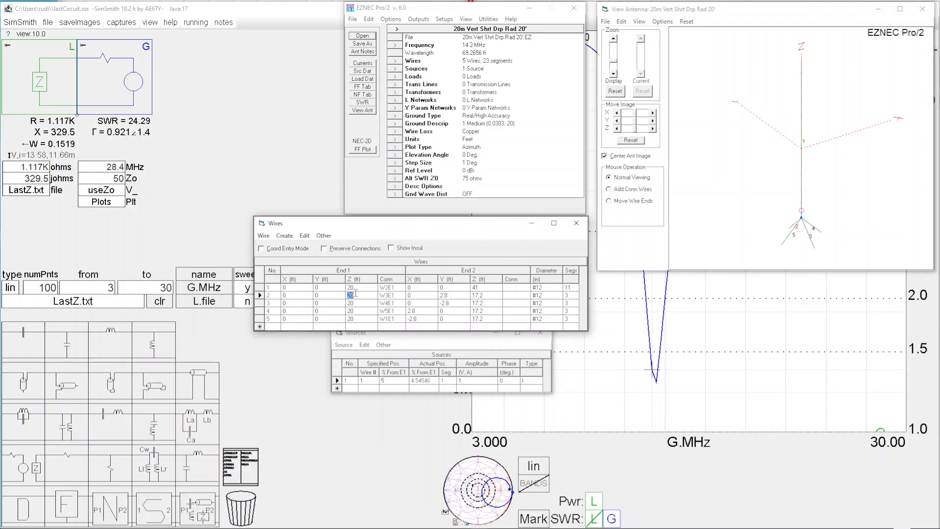
{"action": "left_click", "coordinate": [352, 288]}
{"action": "key", "text": "Tab"}
{"action": "key", "text": "Tab"}
{"action": "key", "text": "Tab"}
{"action": "left_click", "coordinate": [453, 295]}
{"action": "left_click", "coordinate": [803, 225]}
{"action": "left_click", "coordinate": [803, 211]}
{"action": "left_click", "coordinate": [805, 189]}
Step: Run an SWR sweep up to 30 MHz in 0.1 MHz steps and read the SWR minimum on the enlarged plot
{"action": "left_click", "coordinate": [371, 103]}
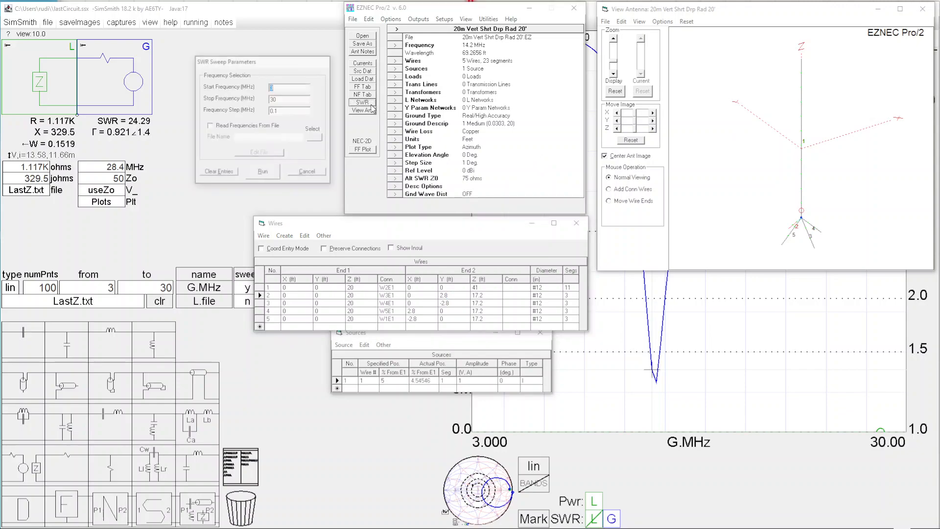
{"action": "left_click", "coordinate": [264, 171]}
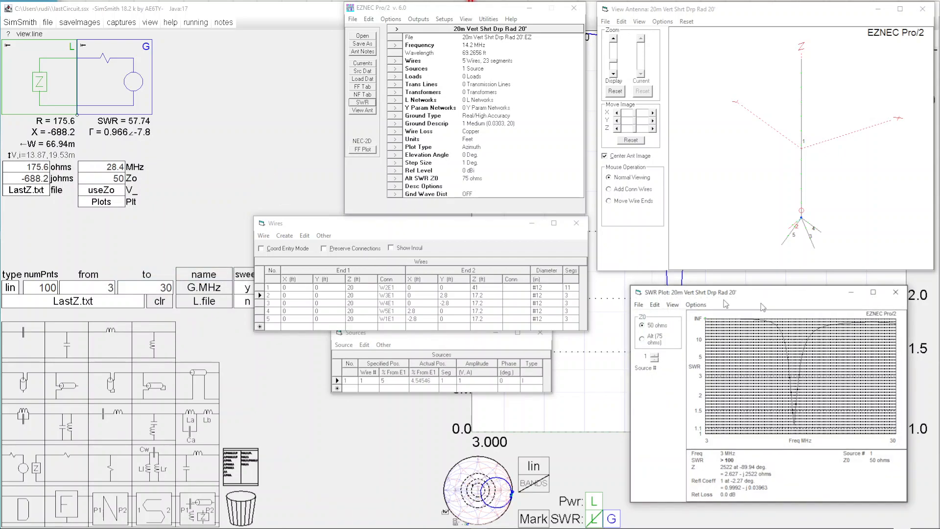
{"action": "left_click", "coordinate": [875, 293]}
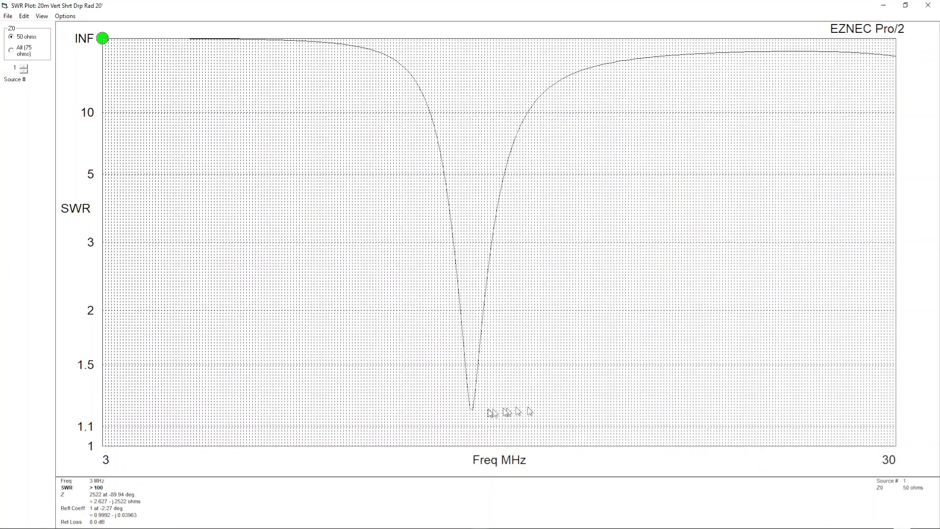
{"action": "left_click", "coordinate": [473, 413]}
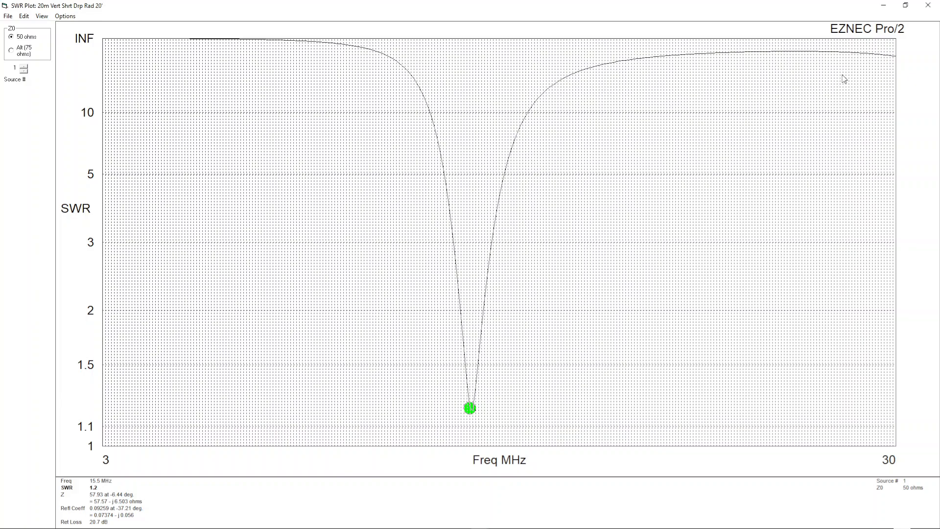
{"action": "left_click", "coordinate": [906, 5]}
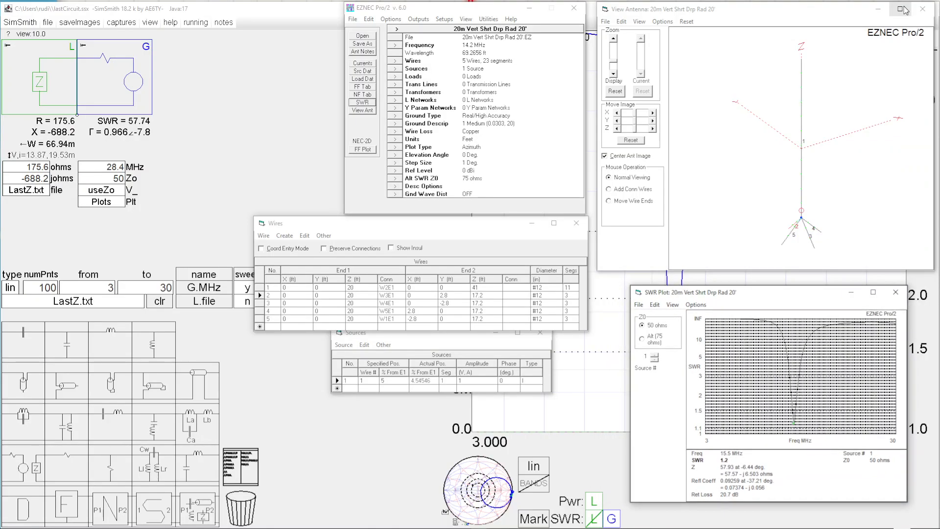
Step: Set the End 2 Z height of wire 1 to 43 ft and rerun the SWR sweep
{"action": "left_click", "coordinate": [474, 288]}
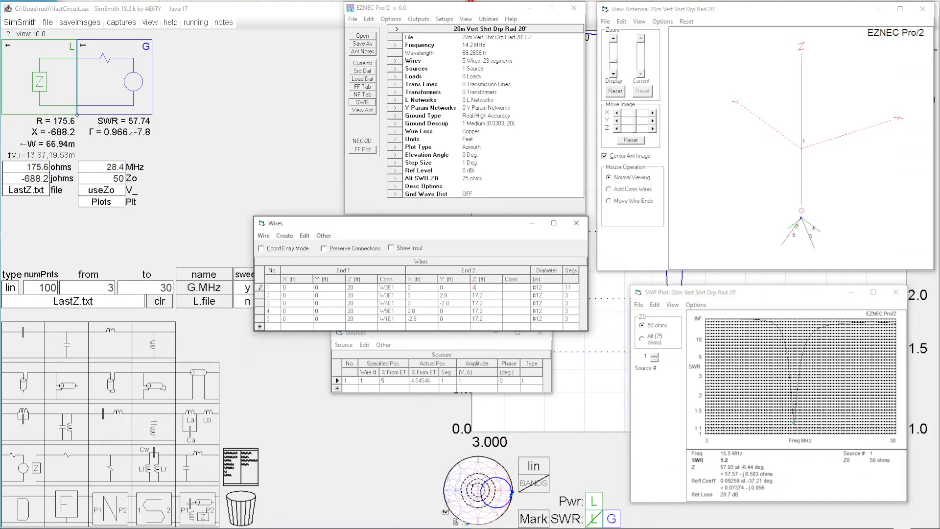
{"action": "key", "text": "Return"}
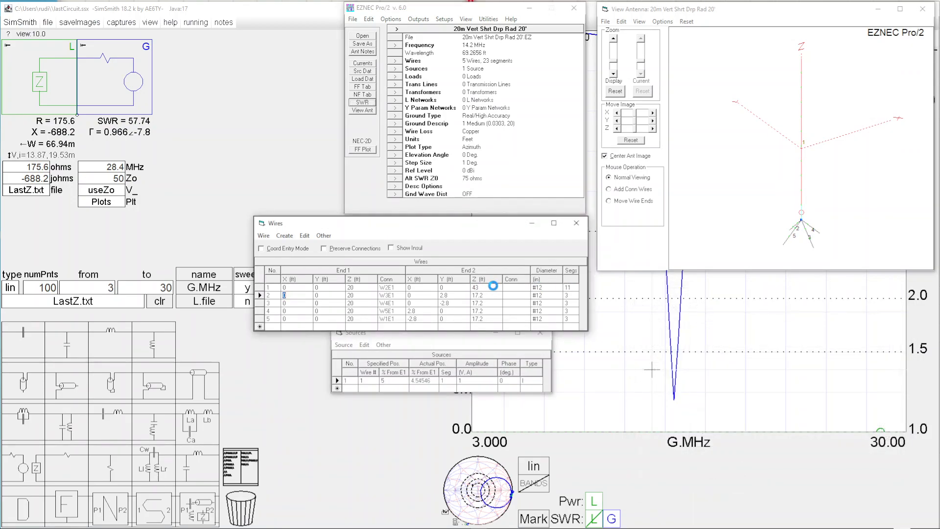
{"action": "left_click", "coordinate": [362, 103]}
{"action": "key", "text": "Return"}
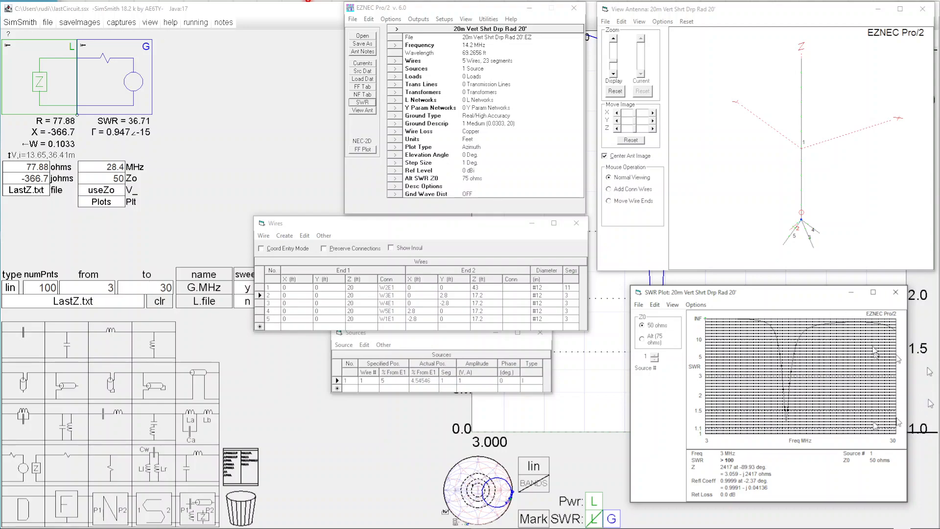
Step: Enlarge the new SWR plot, read the values at its minimum, and restore the plot's size
{"action": "left_click", "coordinate": [873, 292]}
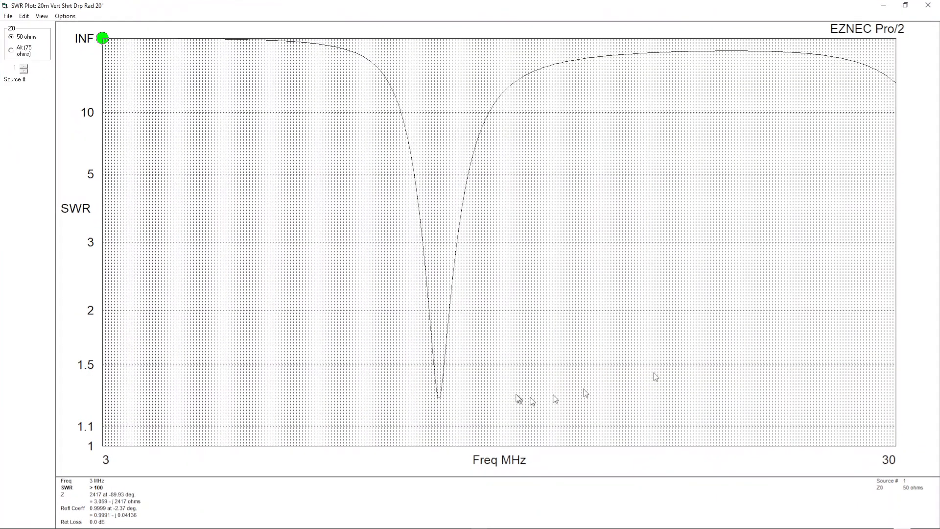
{"action": "left_click", "coordinate": [441, 399]}
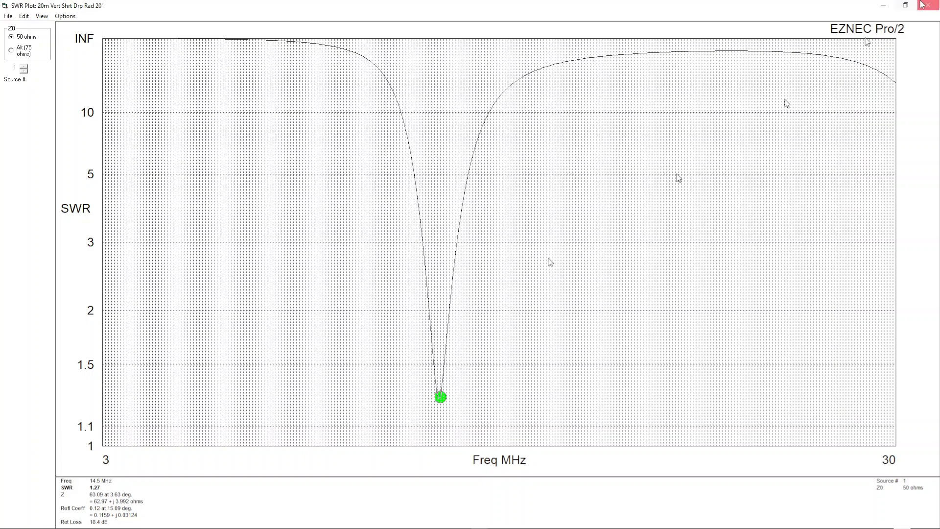
{"action": "left_click", "coordinate": [905, 6]}
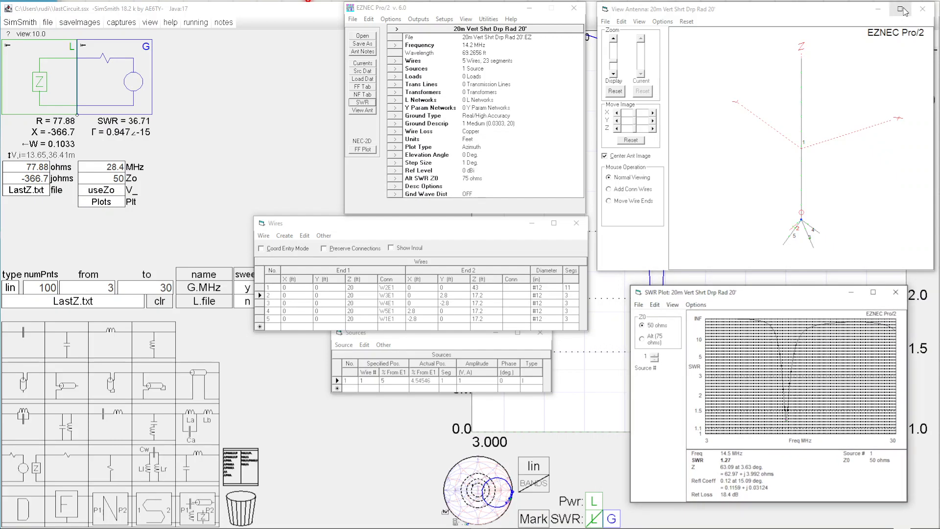
Step: Change the plot type to 3 Dimensional, compute the far-field pattern, and tilt it toward a side view
{"action": "left_click", "coordinate": [360, 150]}
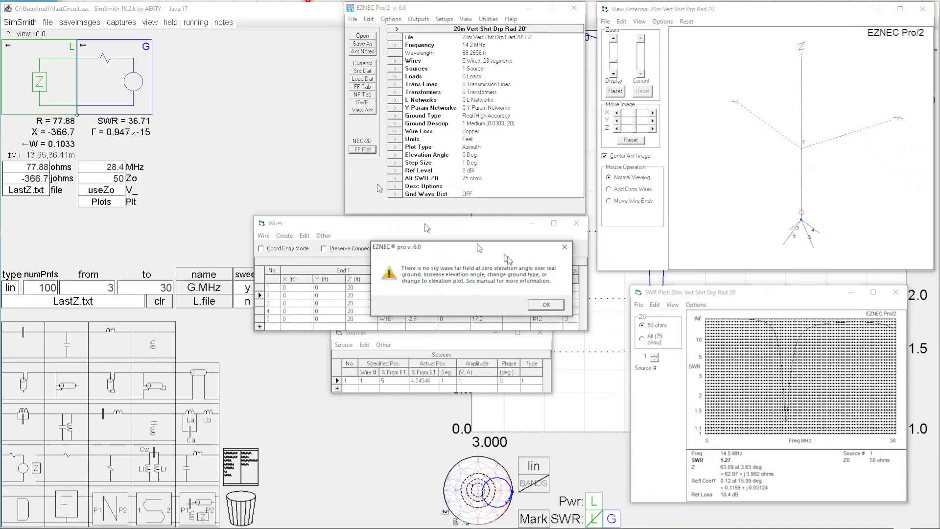
{"action": "left_click", "coordinate": [544, 305]}
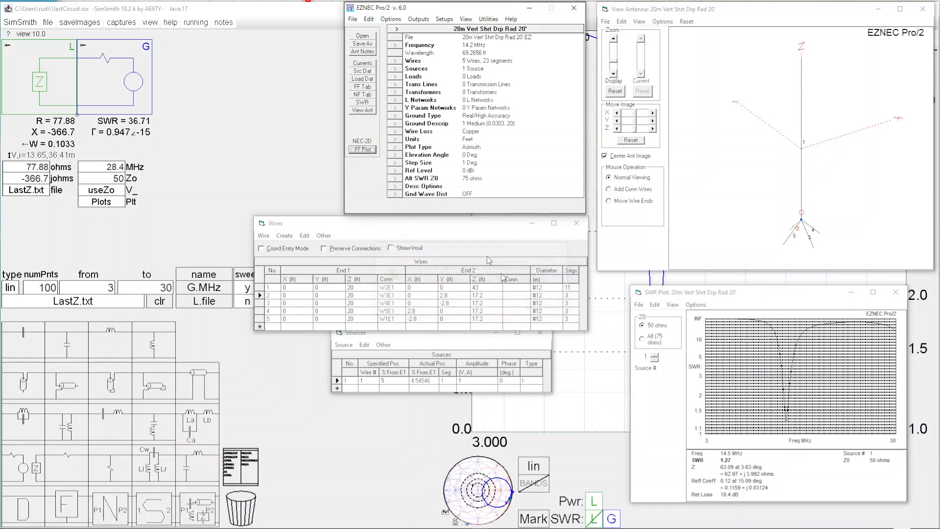
{"action": "left_click", "coordinate": [401, 149]}
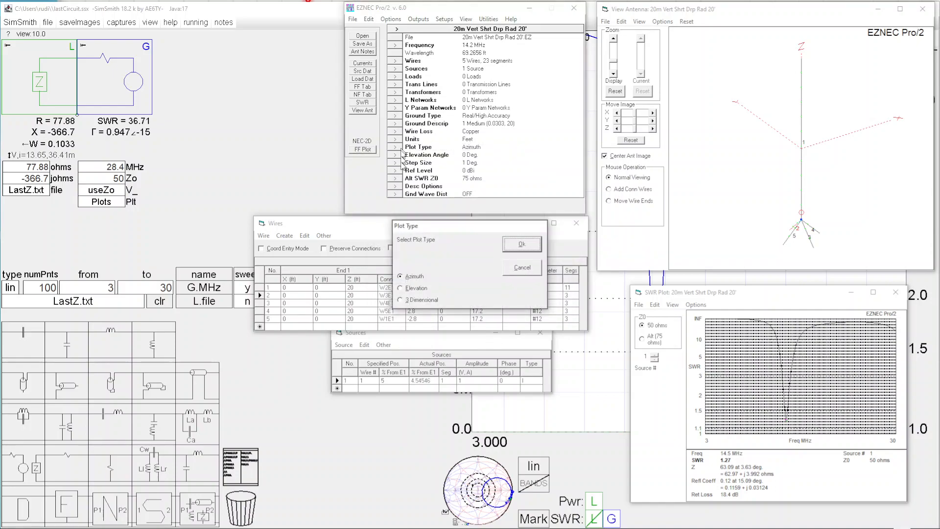
{"action": "left_click", "coordinate": [417, 301]}
{"action": "left_click", "coordinate": [522, 244]}
{"action": "left_click", "coordinate": [371, 150]}
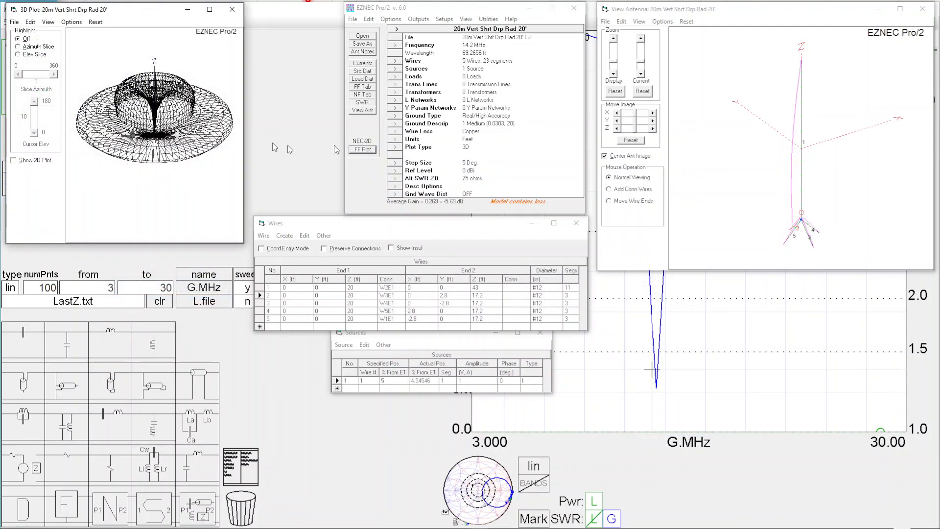
{"action": "mouse_move", "coordinate": [201, 179]}
{"action": "left_mouse_down"}
{"action": "mouse_move", "coordinate": [207, 156]}
{"action": "mouse_move", "coordinate": [205, 175]}
{"action": "left_mouse_up"}
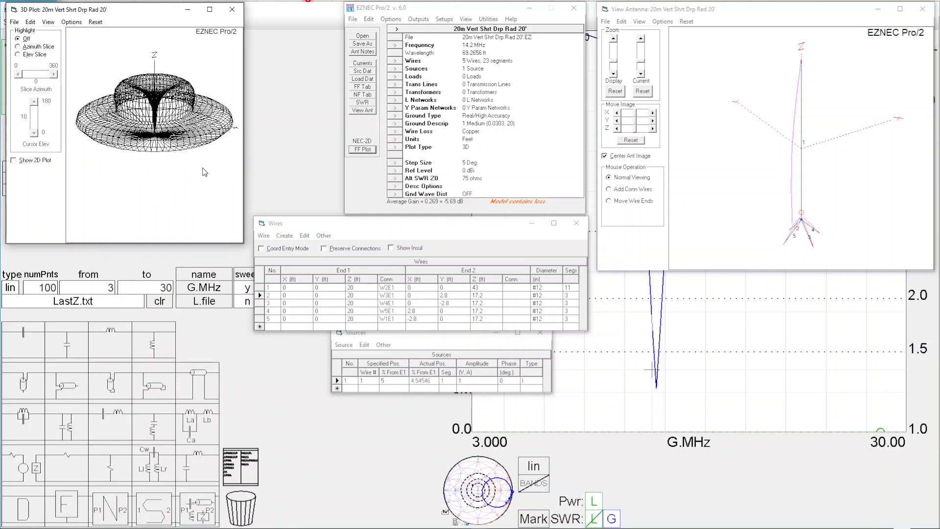
Step: Check the analysis frequency and inspect the current distribution along the vertical wire in the antenna view
{"action": "double_click", "coordinate": [473, 46]}
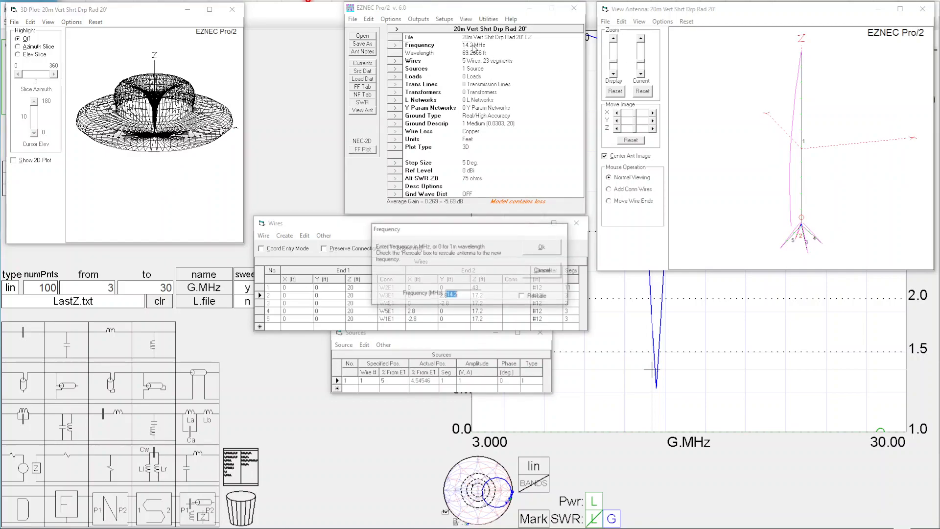
{"action": "left_click", "coordinate": [538, 248]}
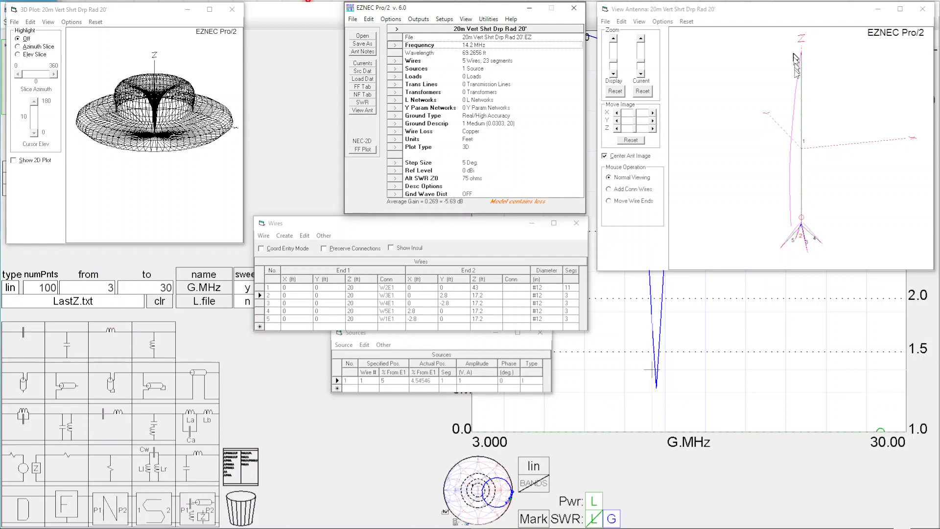
{"action": "mouse_move", "coordinate": [802, 190]}
Step: Switch to SimSmith, keep the generator at 28.4 MHz, and insert an automatic low-pass LC section between the load and the generator
{"action": "left_click", "coordinate": [847, 312]}
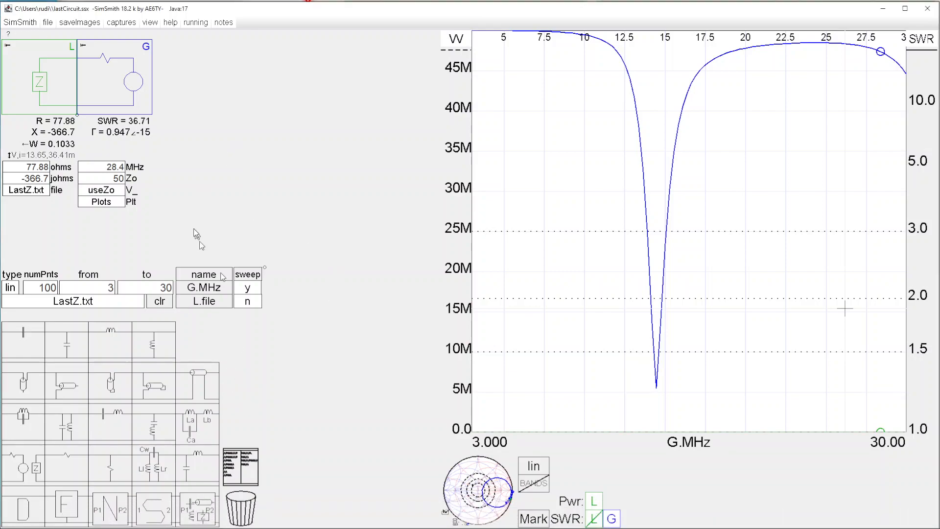
{"action": "left_click", "coordinate": [108, 168]}
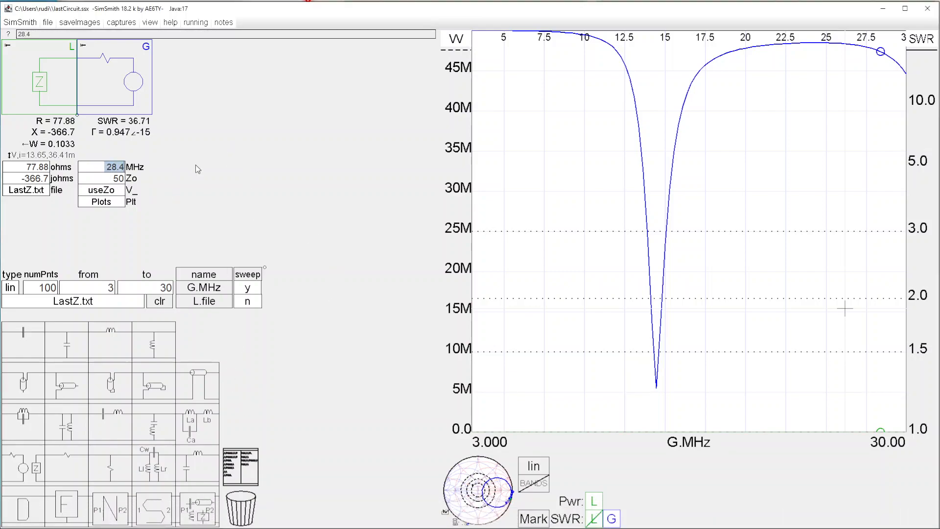
{"action": "key", "text": "Return"}
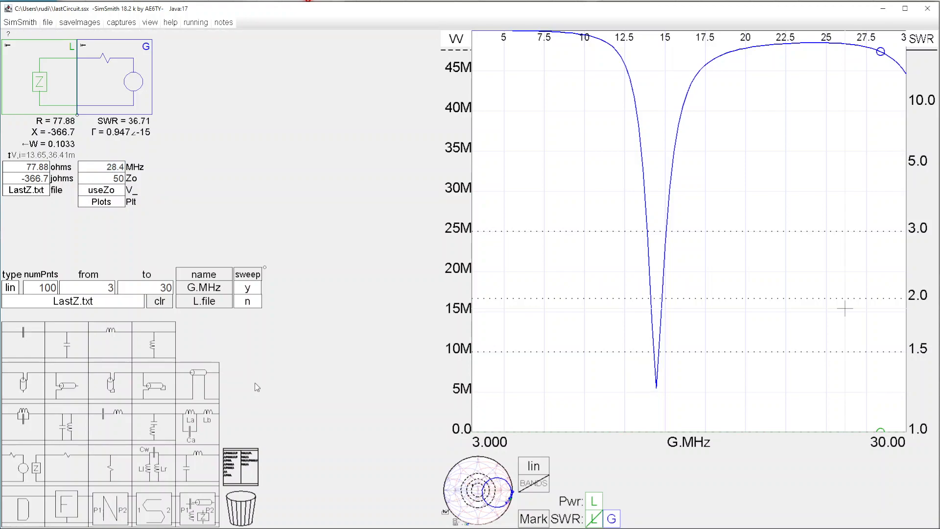
{"action": "left_click", "coordinate": [105, 167]}
{"action": "double_click", "coordinate": [102, 166]}
{"action": "left_click_drag", "start_coordinate": [198, 462], "coordinate": [112, 90]}
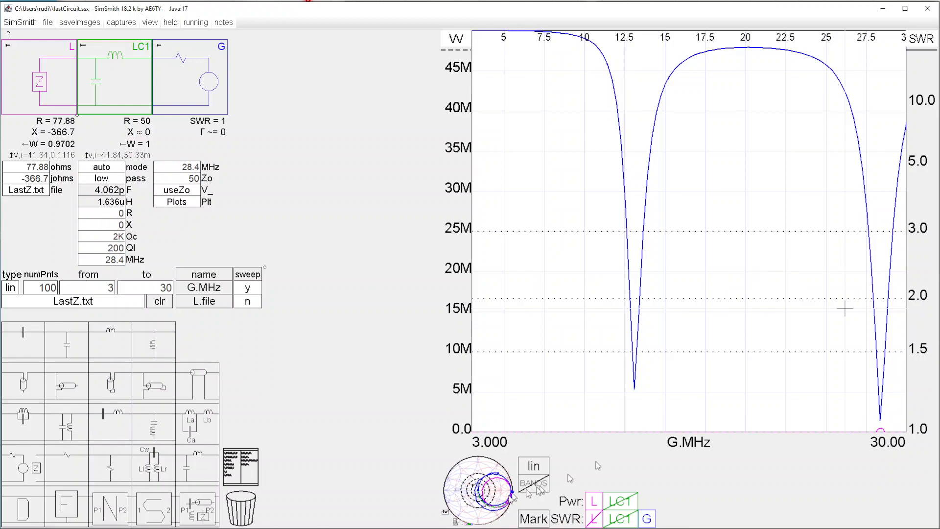
Step: Examine the matched response near 28.4 MHz on the Smith chart and compare it with the SWR plot
{"action": "left_click", "coordinate": [509, 496]}
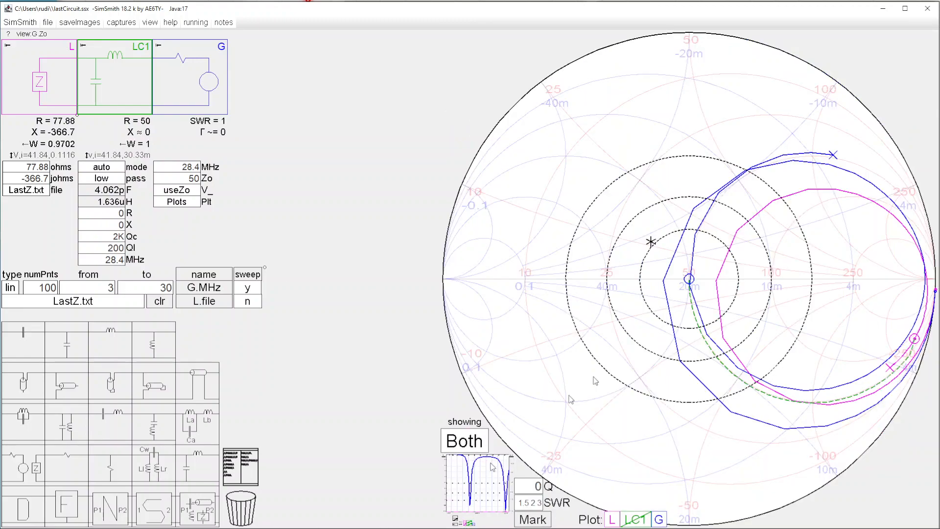
{"action": "left_click", "coordinate": [690, 273]}
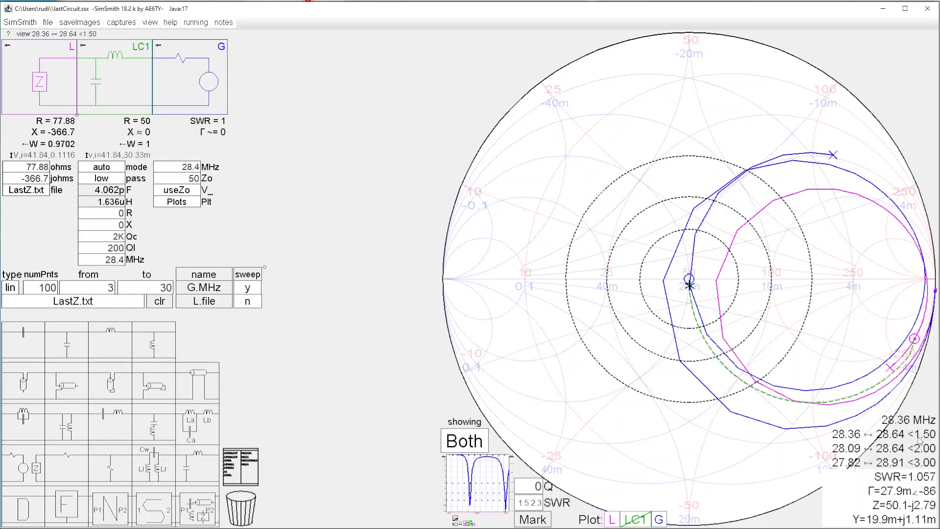
{"action": "left_click", "coordinate": [507, 489]}
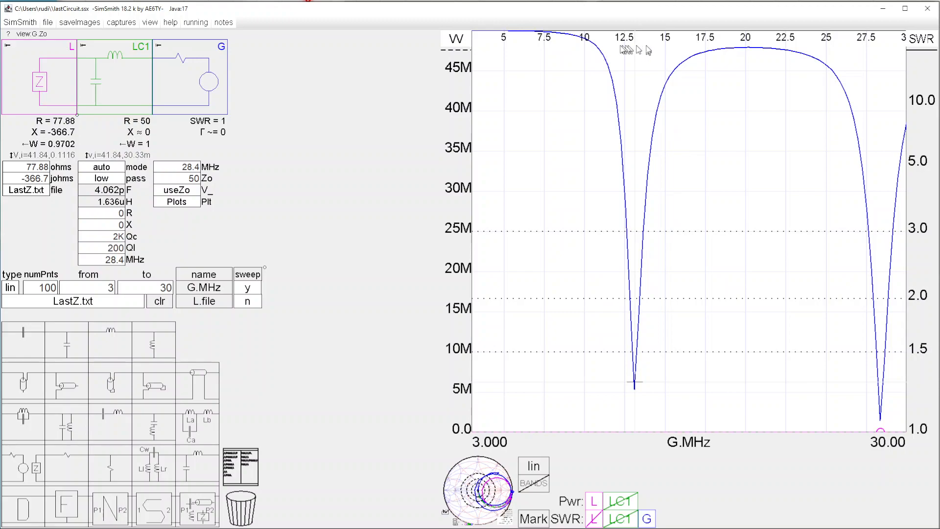
{"action": "left_click", "coordinate": [482, 486]}
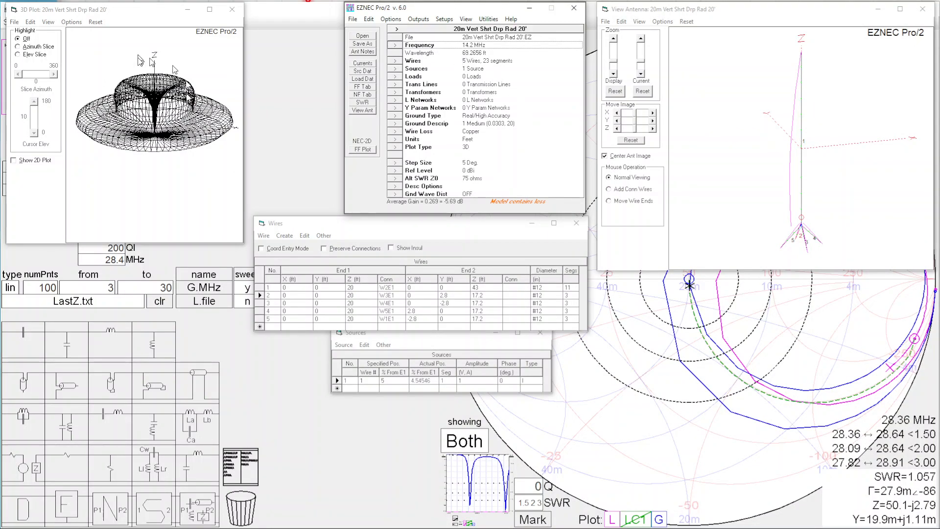
Step: In EZNEC, set the antenna's frequency to 28.4 MHz without rescaling and dismiss the segmentation check
{"action": "double_click", "coordinate": [475, 47]}
{"action": "type", "text": "28.4"}
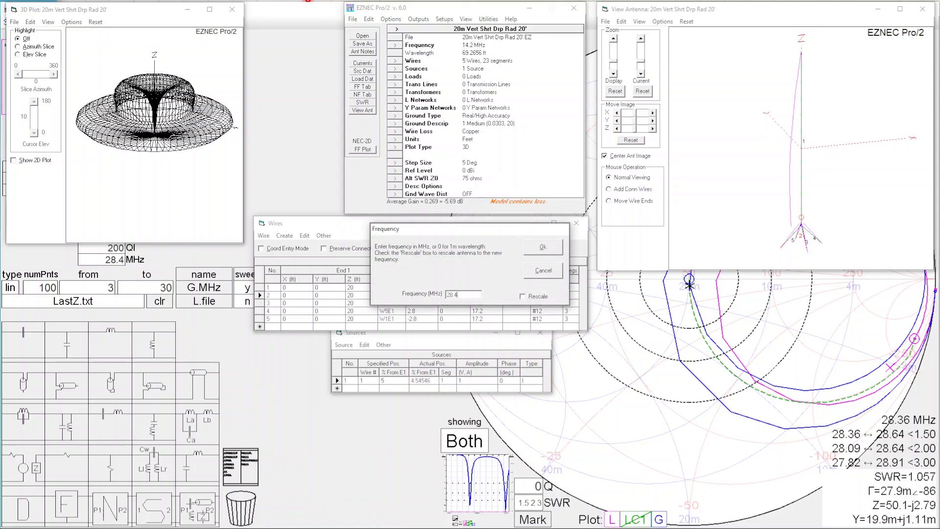
{"action": "key", "text": "Return"}
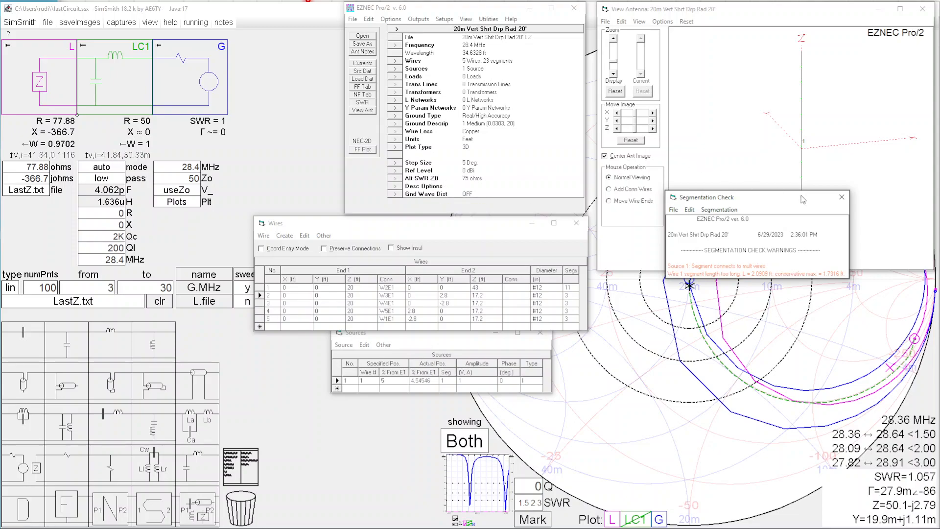
{"action": "left_click", "coordinate": [842, 197]}
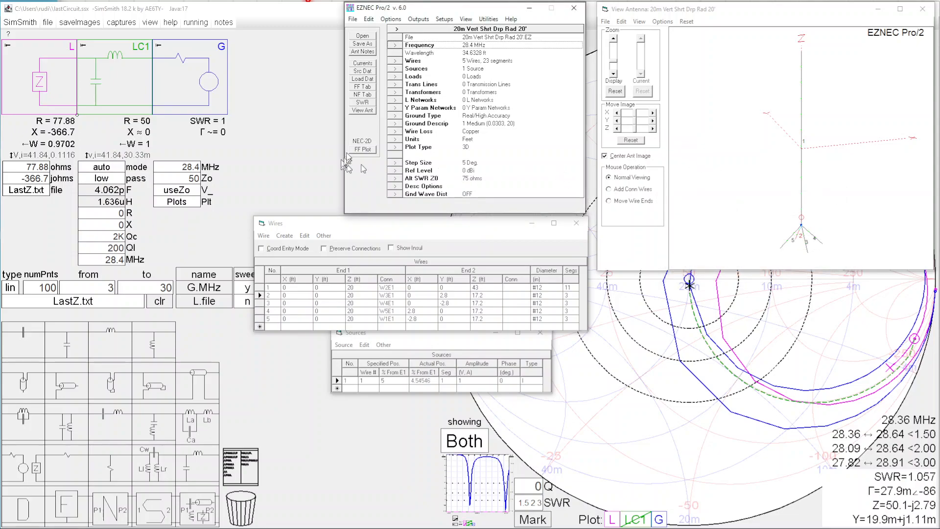
Step: Compute the 3D far-field pattern at 28.4 MHz and rotate it to a side view
{"action": "left_click", "coordinate": [363, 149]}
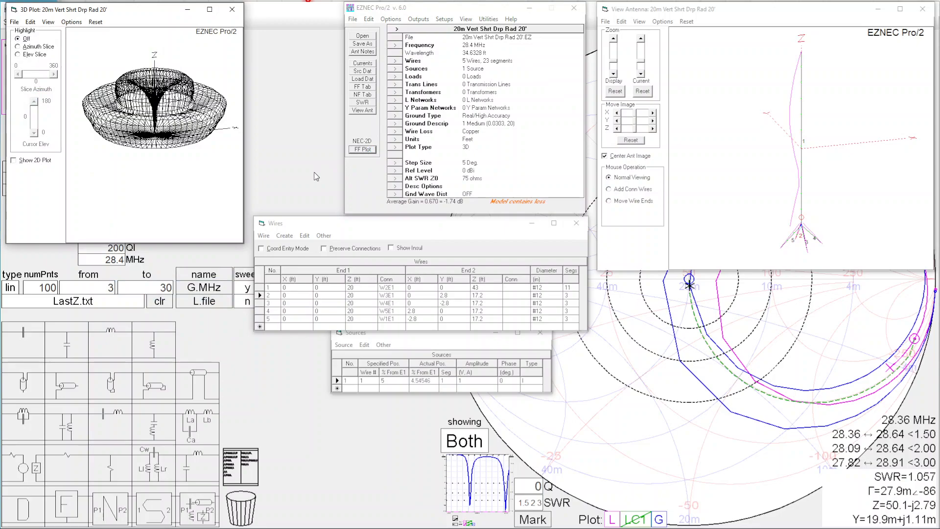
{"action": "mouse_move", "coordinate": [164, 177]}
{"action": "left_mouse_down"}
{"action": "mouse_move", "coordinate": [162, 203]}
{"action": "mouse_move", "coordinate": [159, 163]}
{"action": "left_mouse_up"}
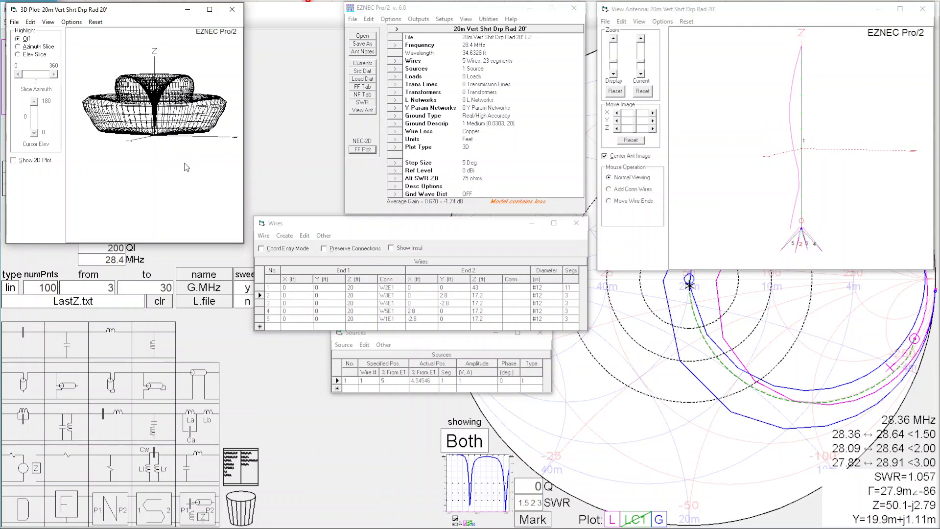
{"action": "mouse_move", "coordinate": [180, 173]}
{"action": "left_mouse_down"}
{"action": "mouse_move", "coordinate": [191, 166]}
{"action": "mouse_move", "coordinate": [189, 189]}
{"action": "mouse_move", "coordinate": [188, 166]}
{"action": "mouse_move", "coordinate": [188, 189]}
{"action": "mouse_move", "coordinate": [192, 175]}
{"action": "left_mouse_up"}
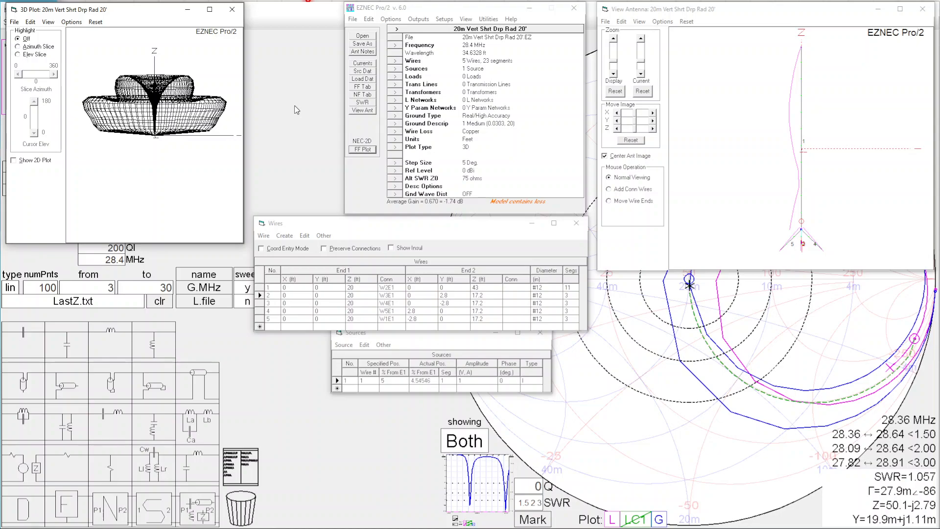
{"action": "mouse_move", "coordinate": [152, 528]}
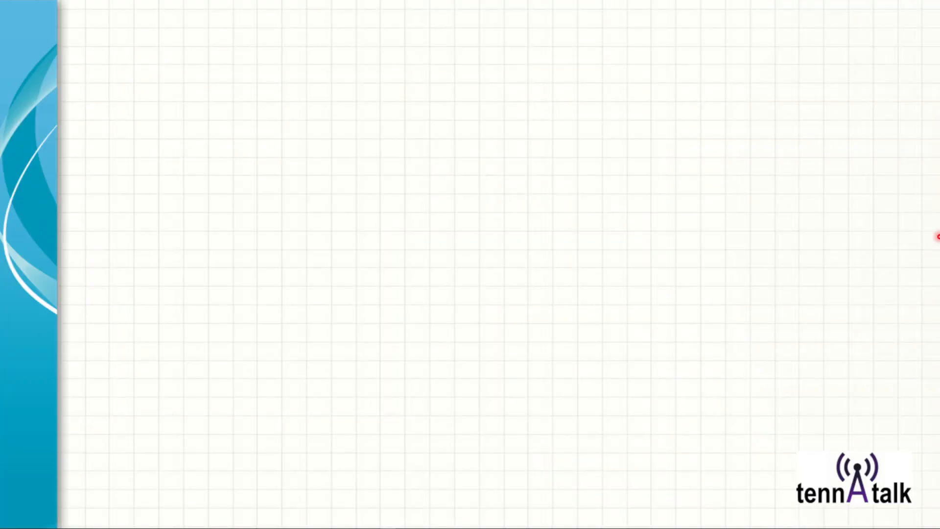
{"action": "left_click", "coordinate": [615, 221]}
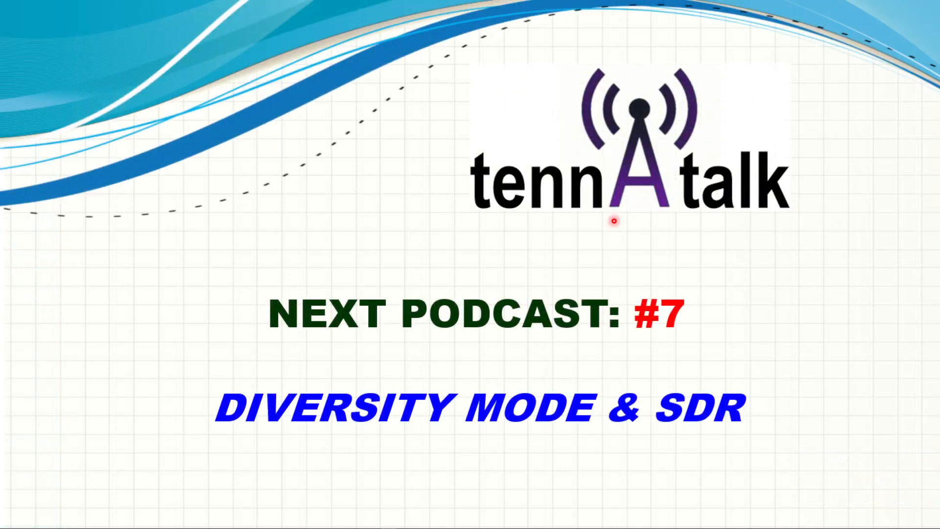